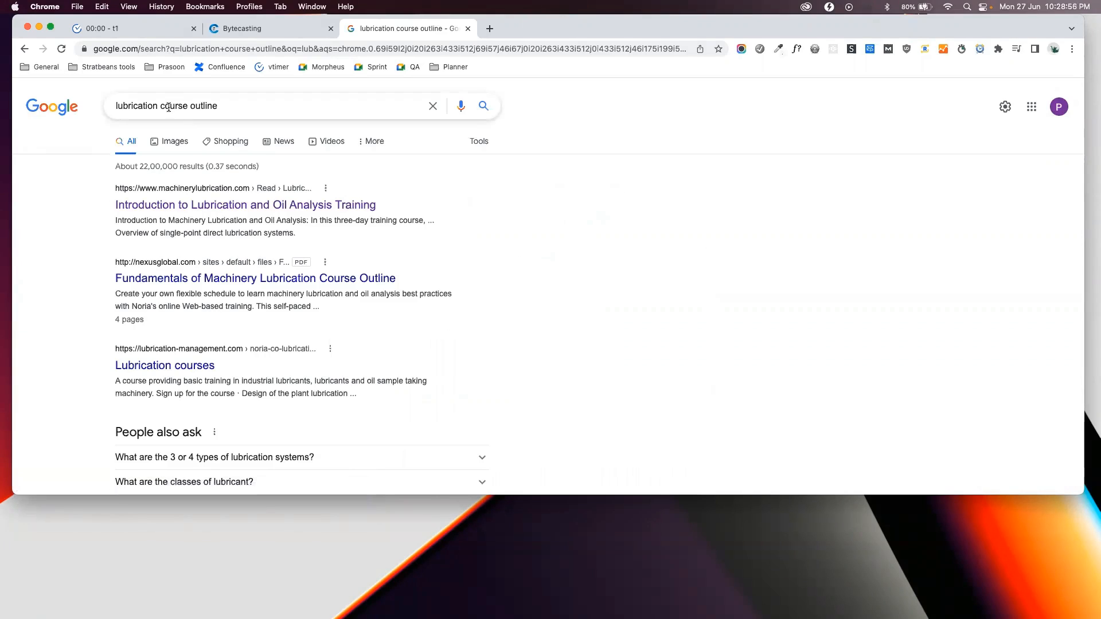
Open the search result "Introduction to Lubrication and Oil Analysis Training" from machinerylubrication.com
scroll(224, 342, down, 3)
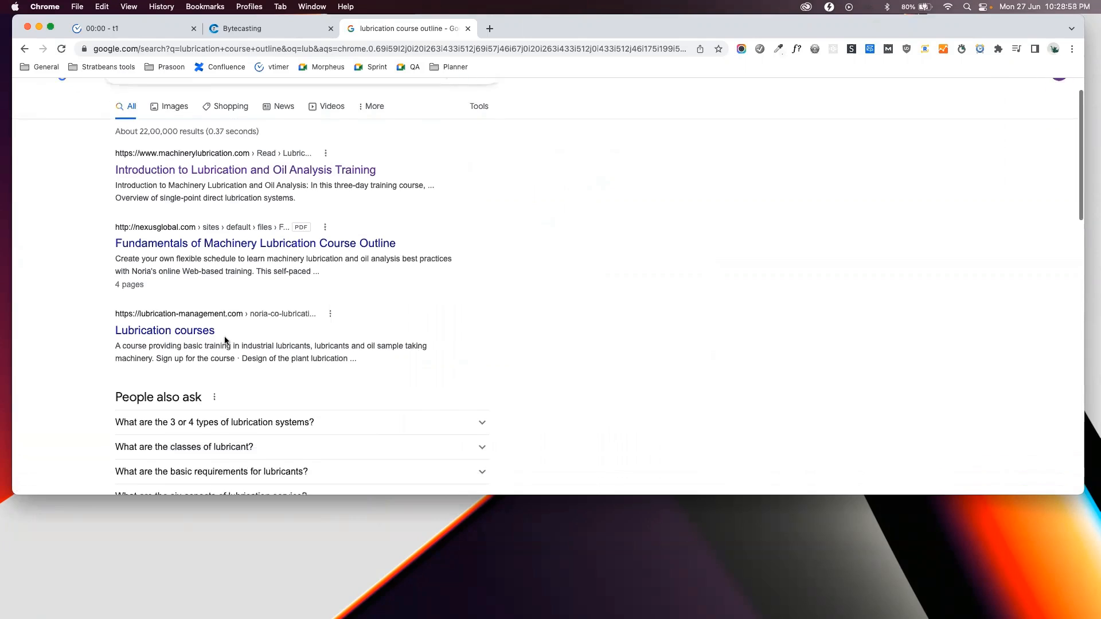
scroll(226, 338, up, 3)
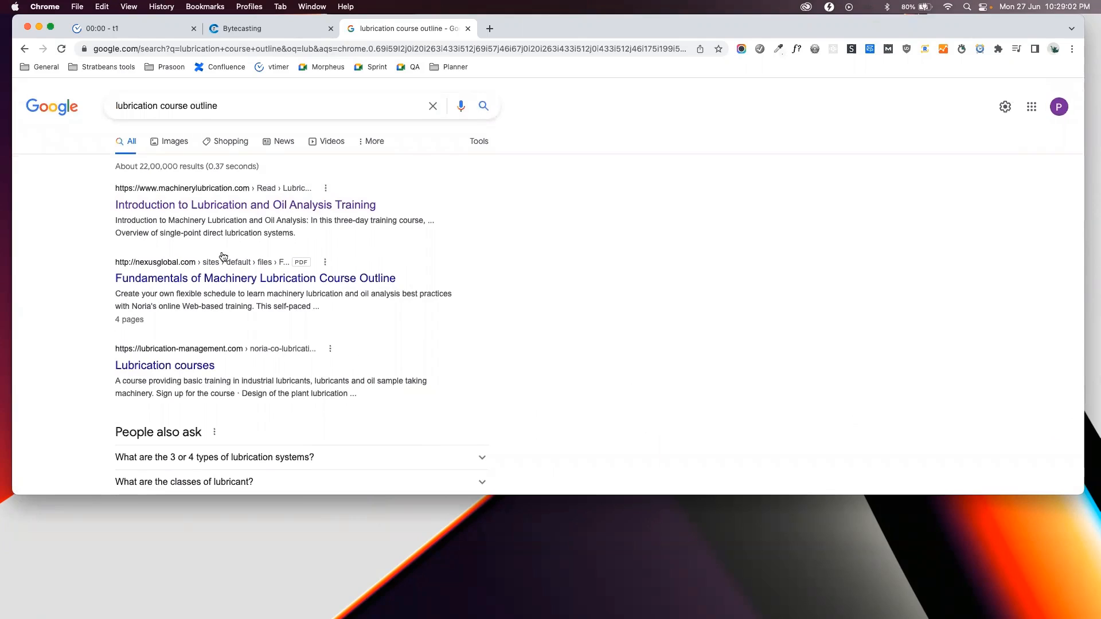
click(216, 213)
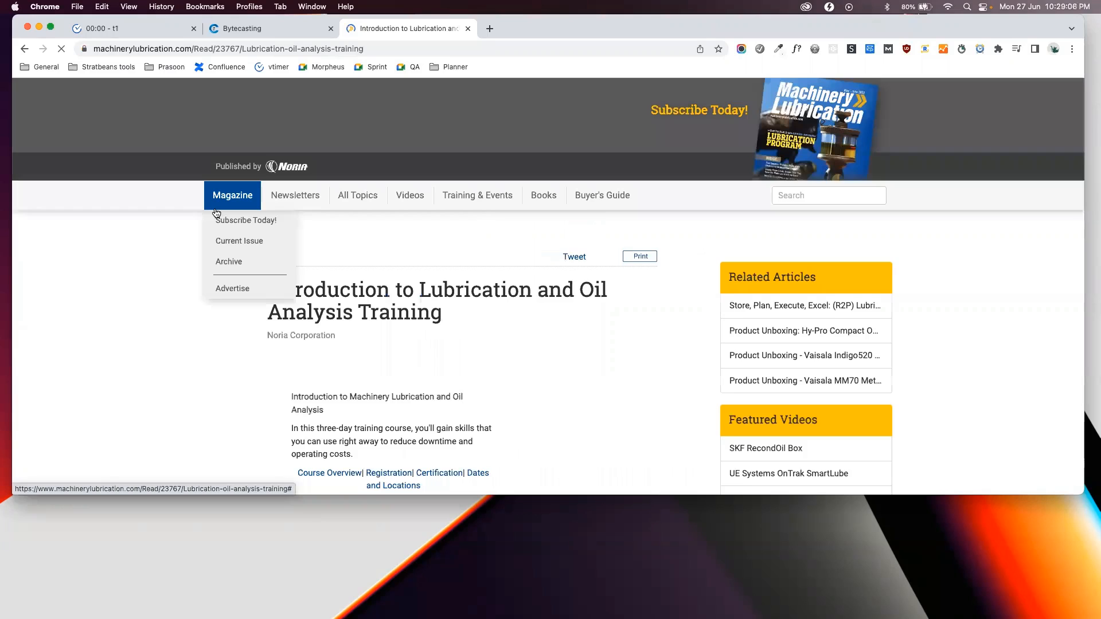
Examine the topic headings listed in the course outline under "What You Will Learn"
scroll(345, 350, down, 3)
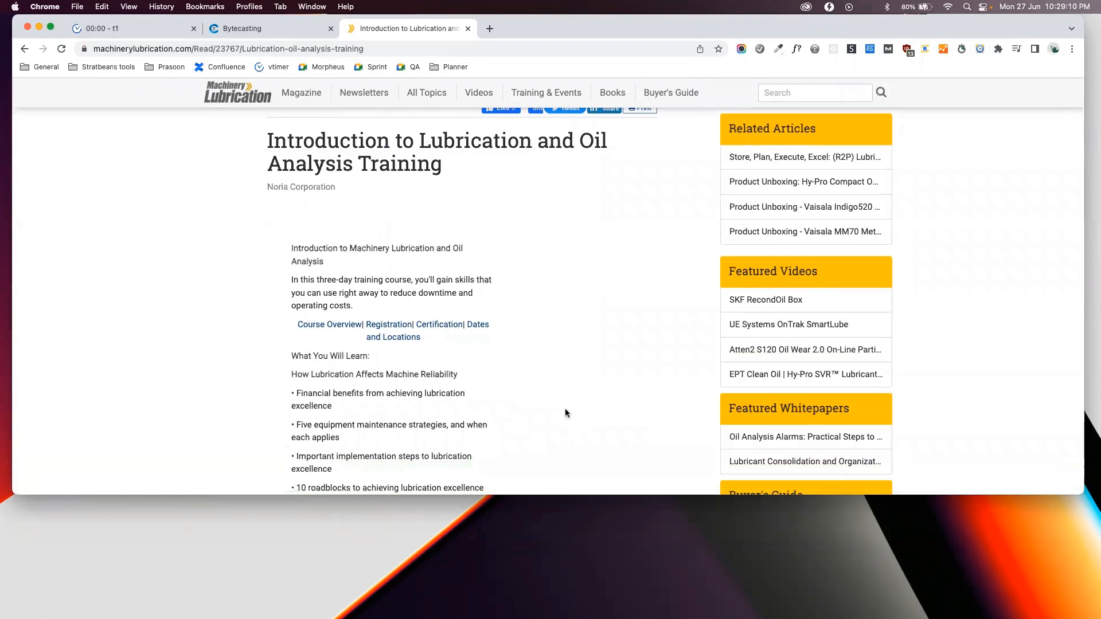
scroll(418, 344, down, 3)
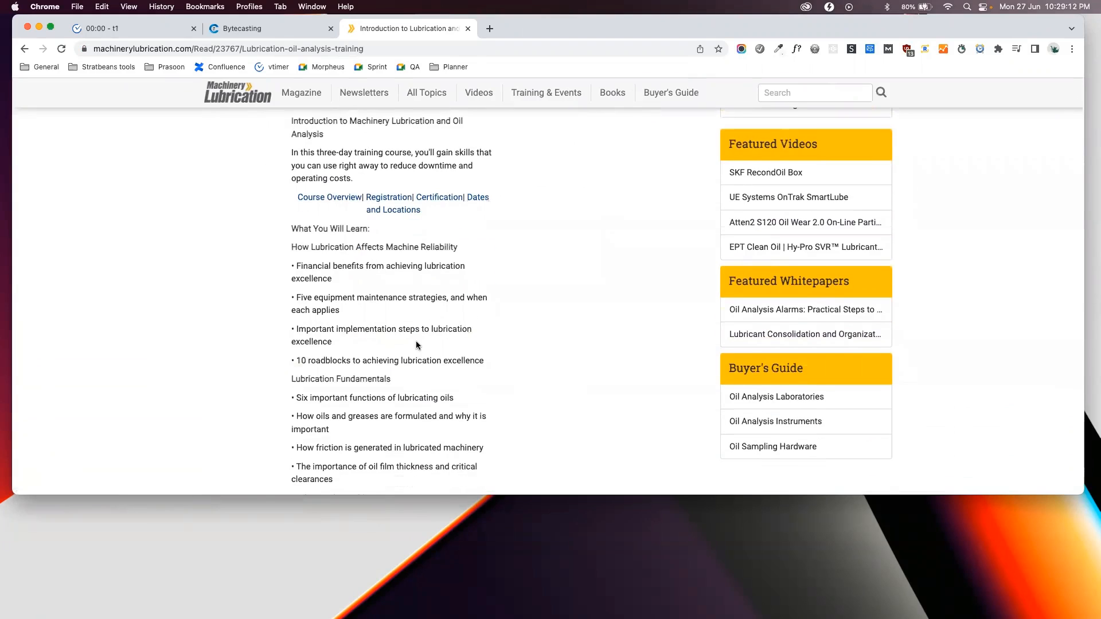
scroll(416, 343, down, 2)
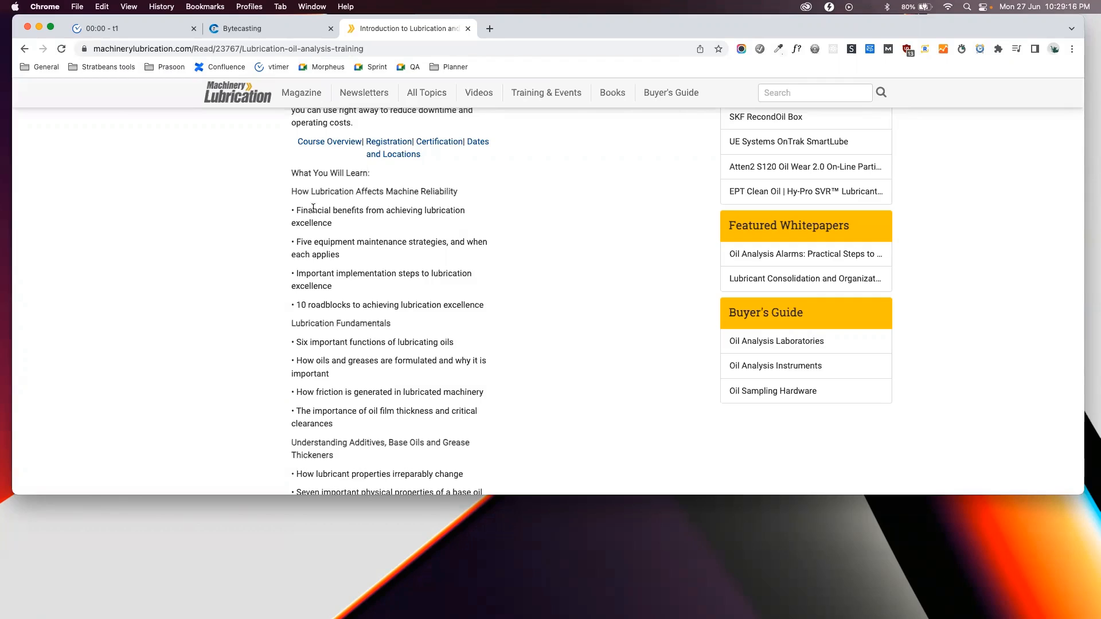
triple_click(305, 192)
triple_click(323, 323)
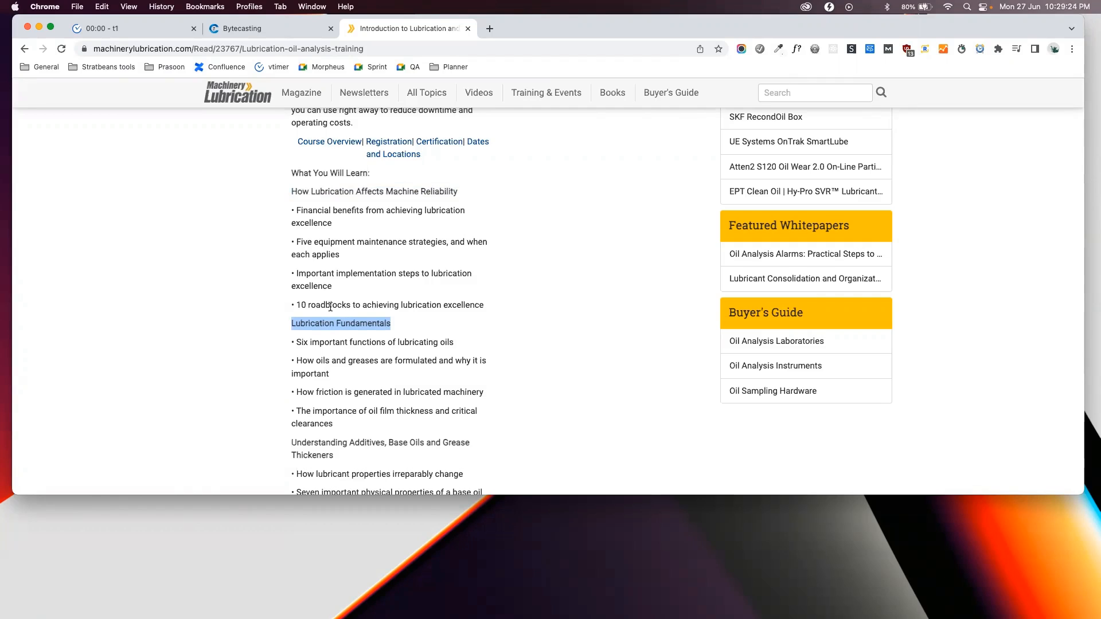
scroll(392, 329, down, 5)
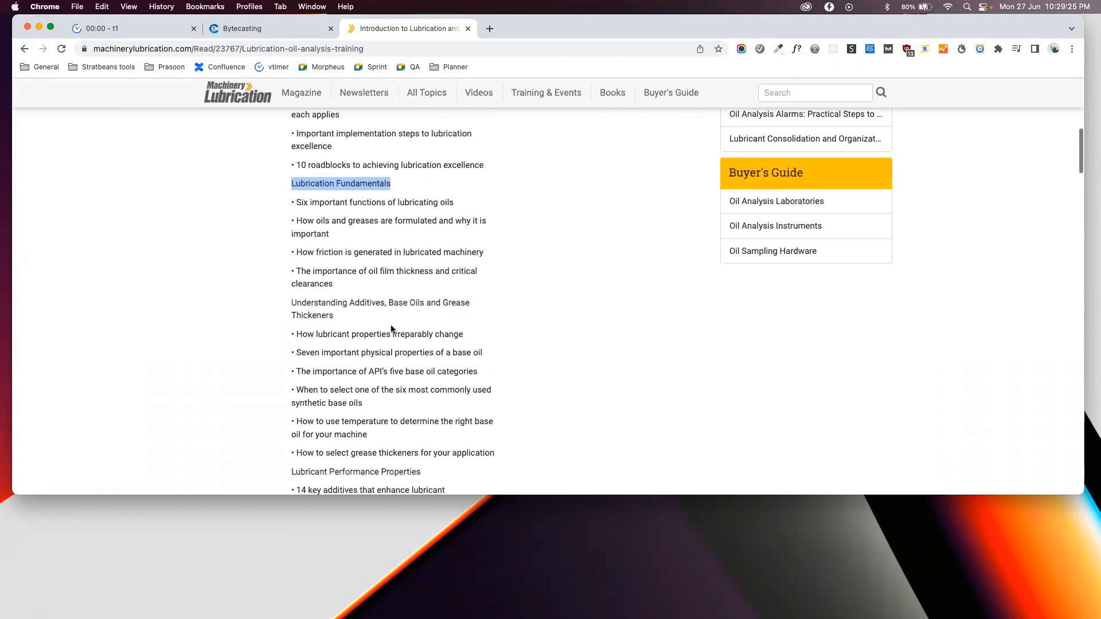
triple_click(354, 304)
scroll(531, 266, up, 4)
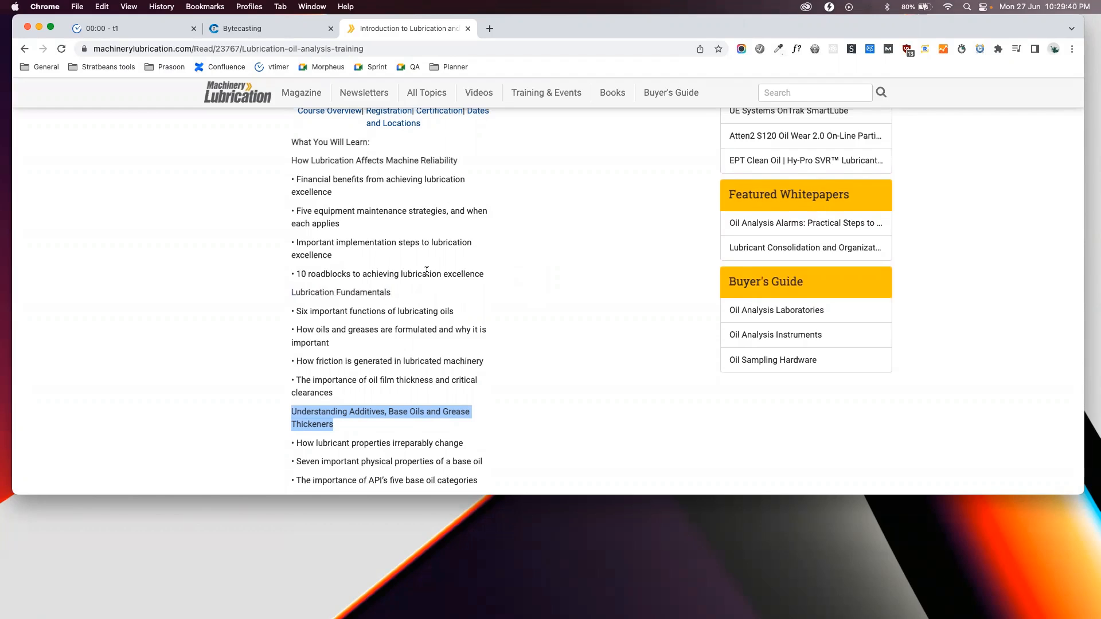
Copy the outline heading "How Lubrication Affects Machine Reliability" and search YouTube for it in a new browser tab
triple_click(410, 162)
key(super+c)
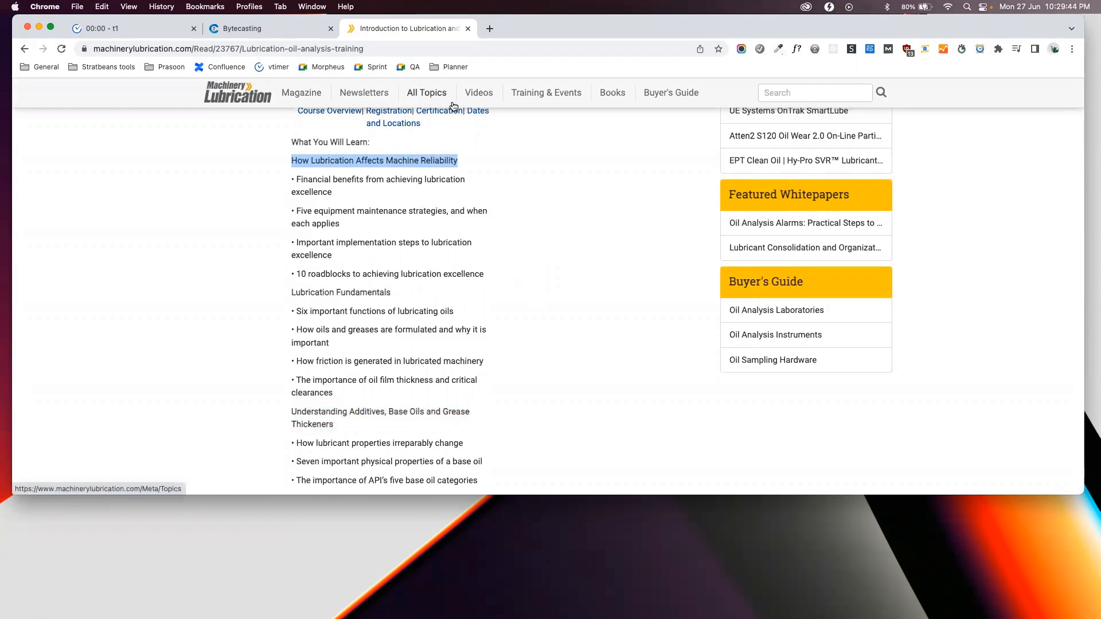
click(489, 29)
text(youtube.com)
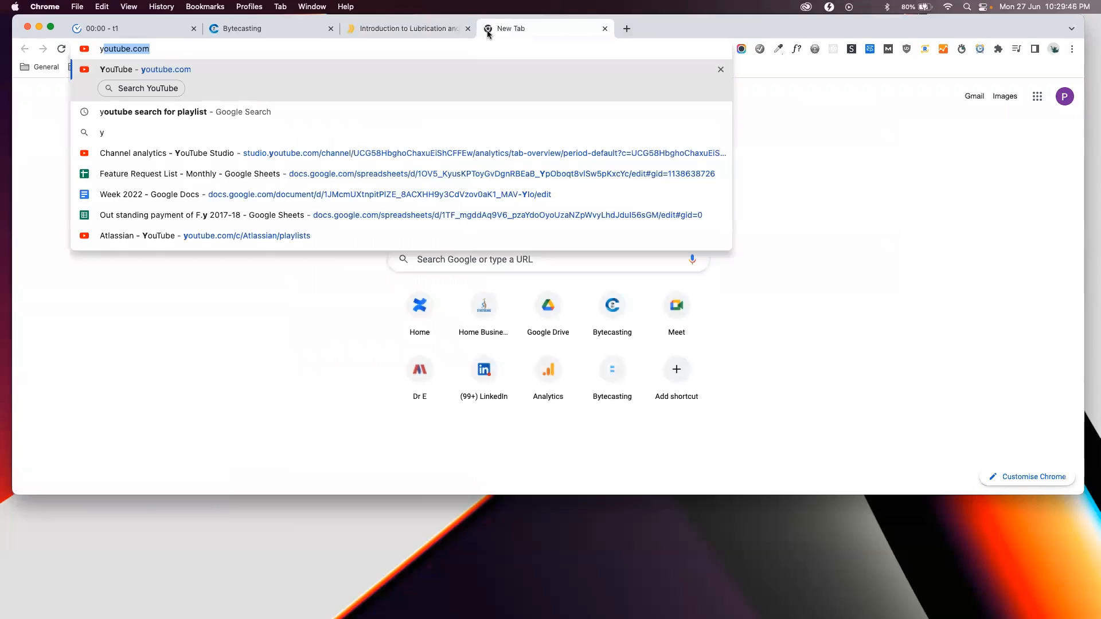
key(Return)
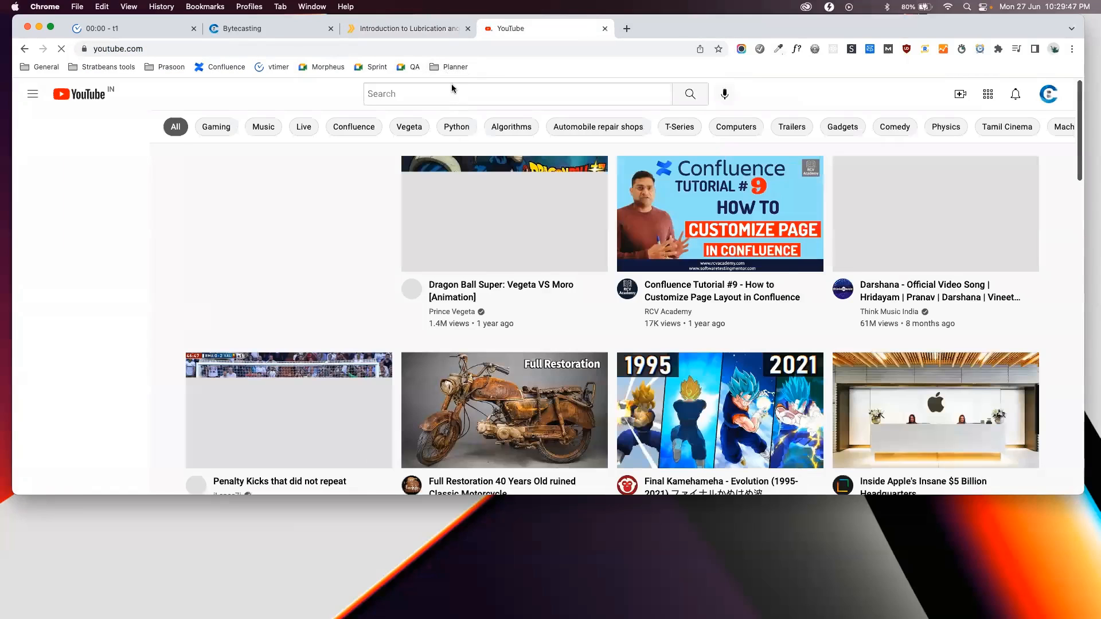
key(super+v)
key(Return)
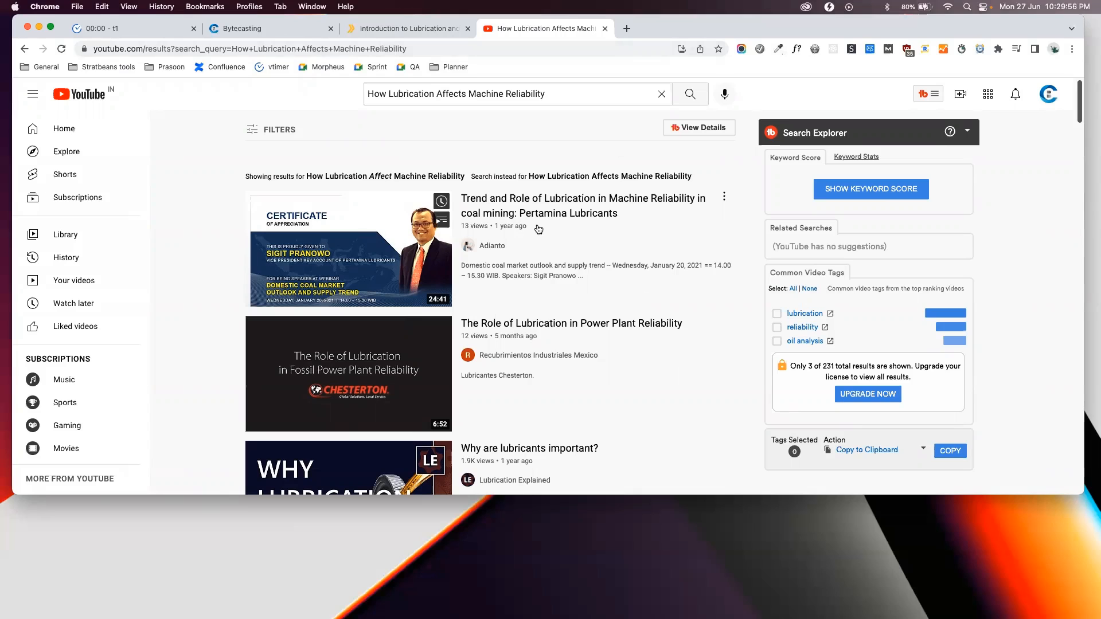
scroll(533, 270, down, 1)
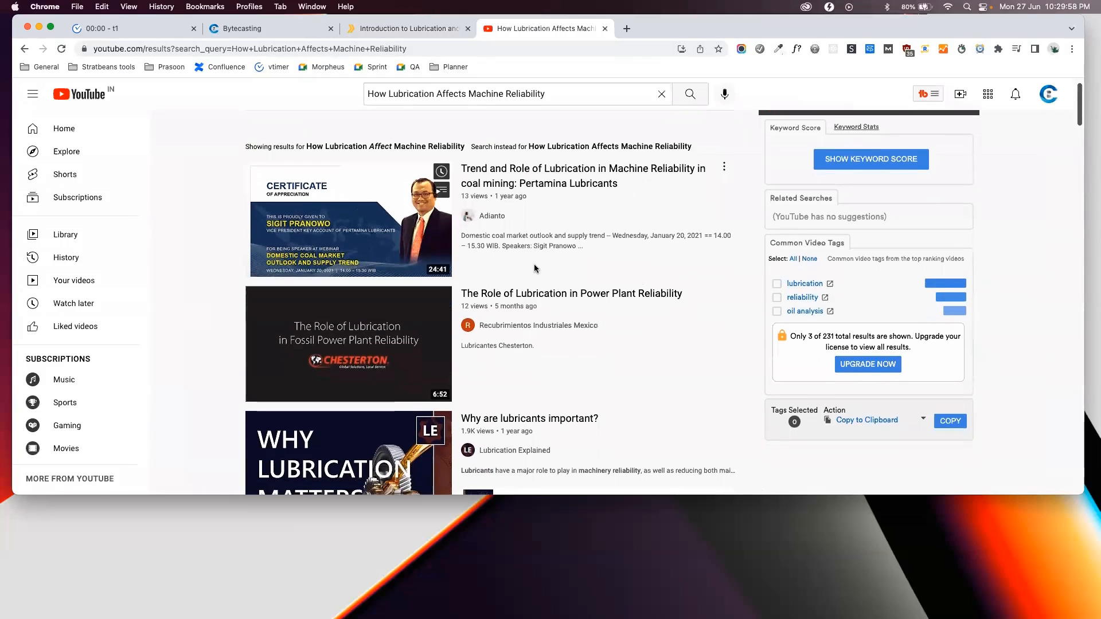
scroll(534, 264, up, 1)
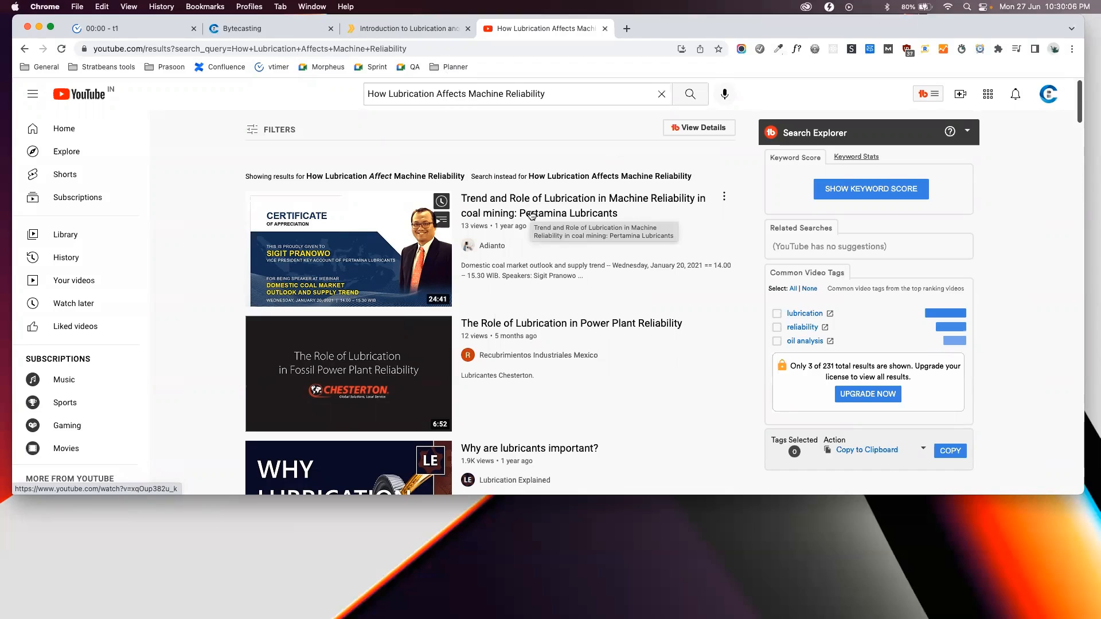
Copy the outline heading "Lubrication Fundamentals" and search YouTube for it in another new browser tab
click(413, 29)
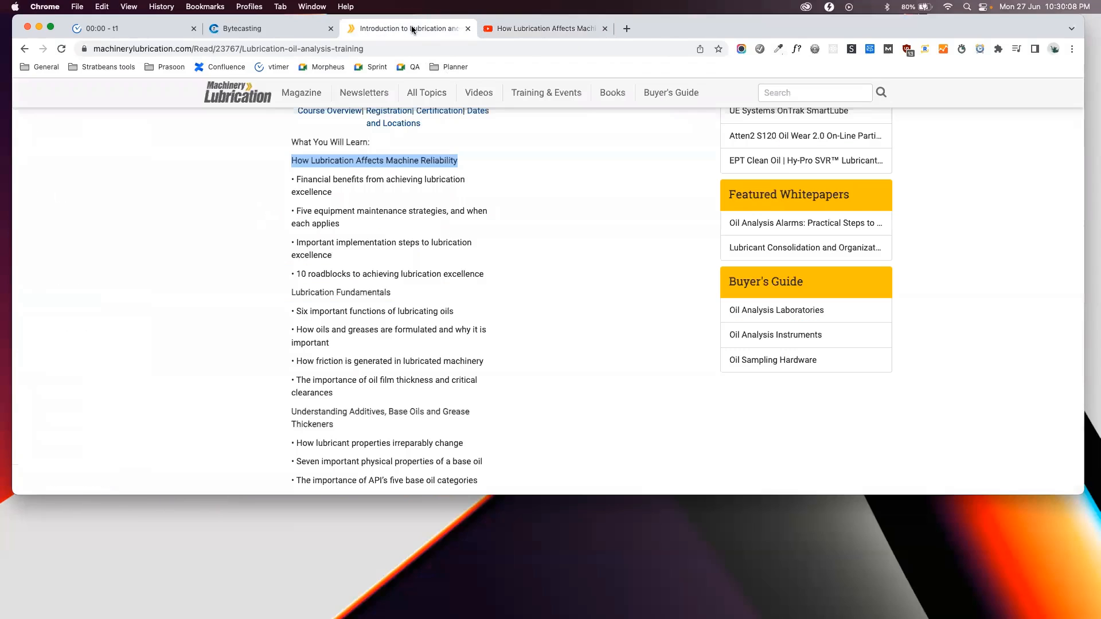
triple_click(342, 291)
key(super+c)
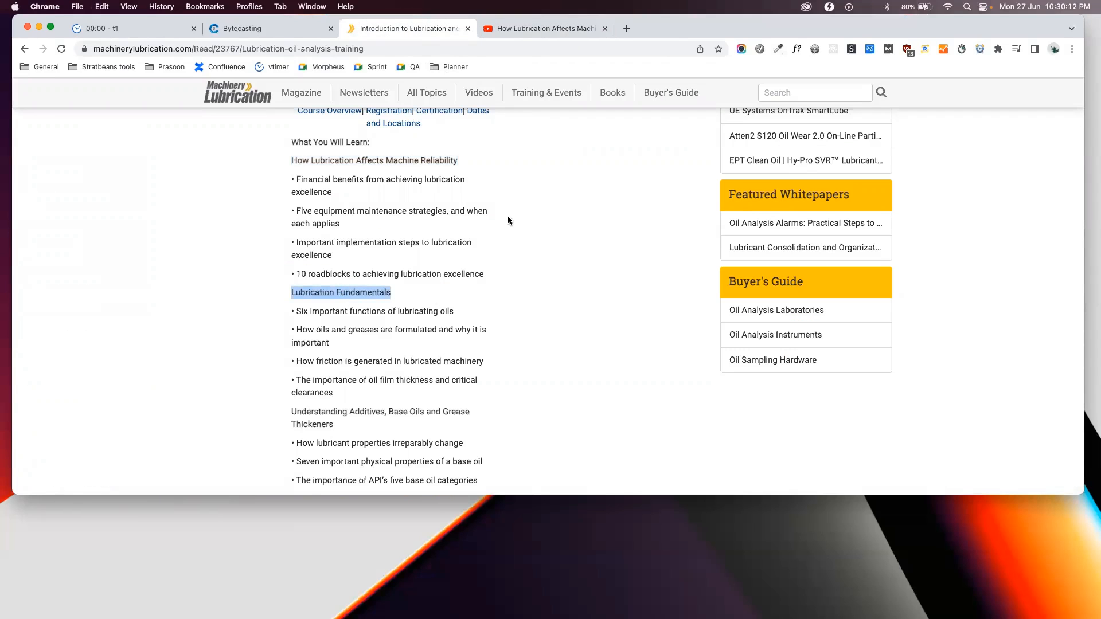
click(519, 30)
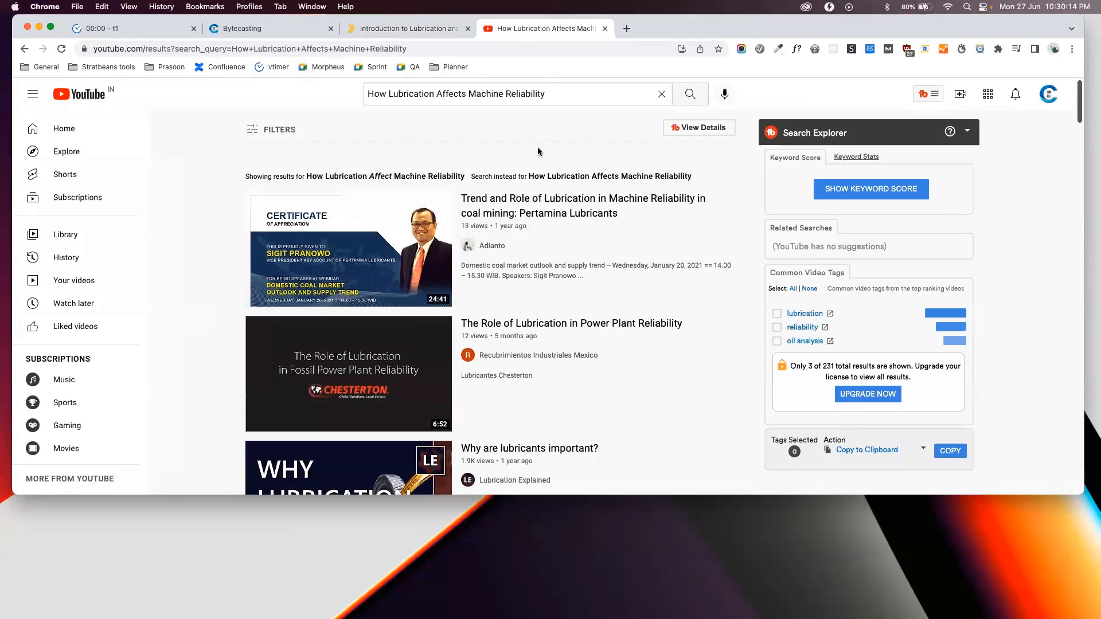
click(626, 29)
text(y)
key(Return)
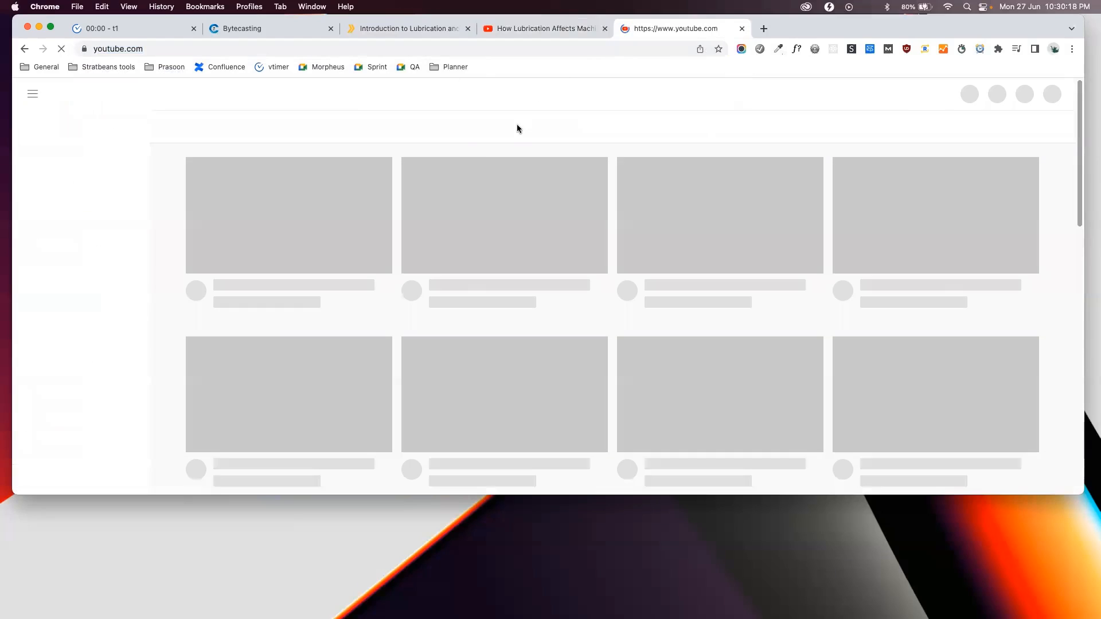
key(super+v)
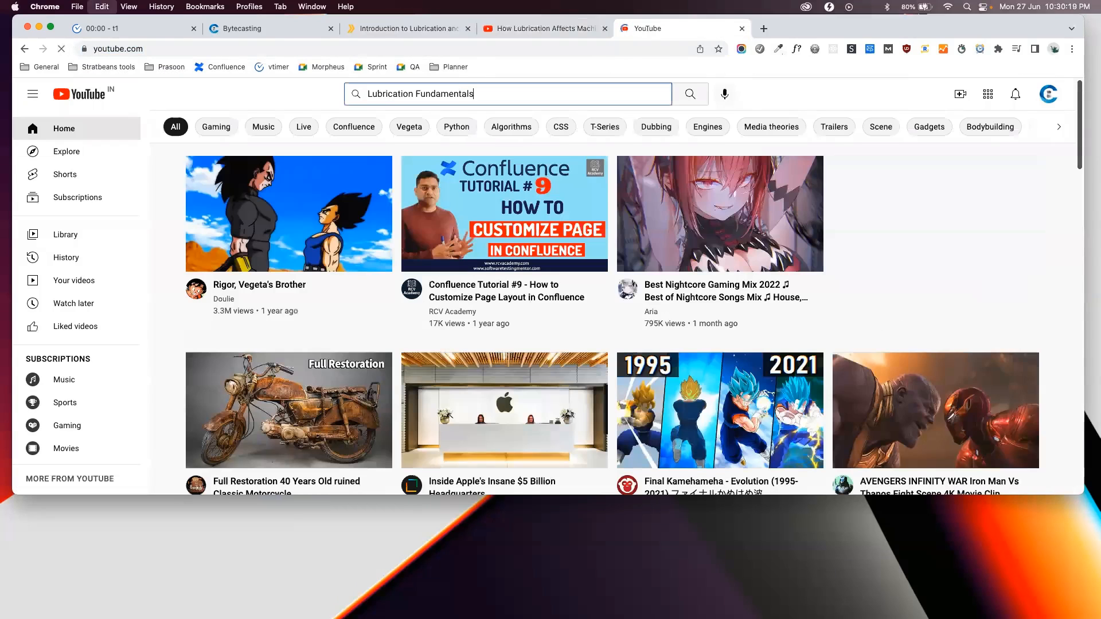
key(Return)
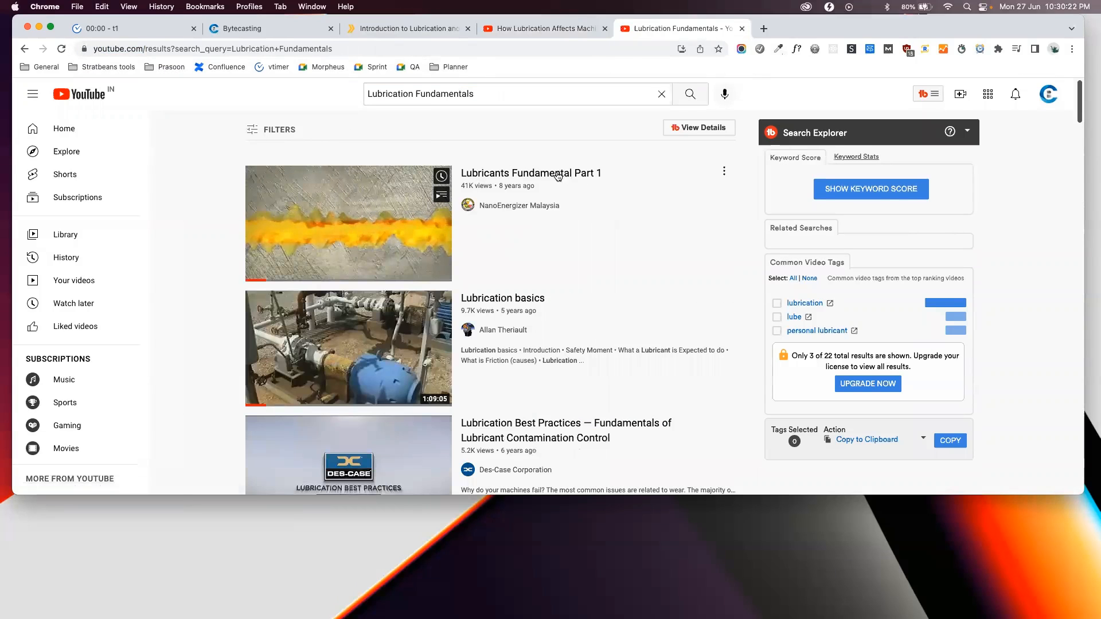
Review the YouTube video results for Lubrication Fundamentals for content suited to the course topic
mouse_move(545, 318)
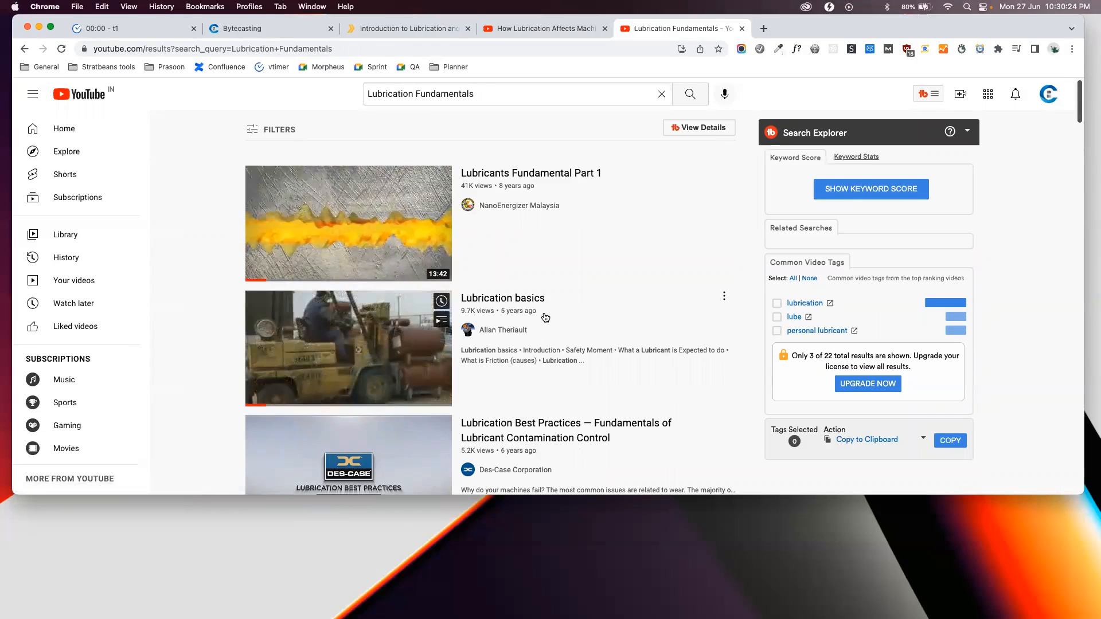
mouse_move(522, 247)
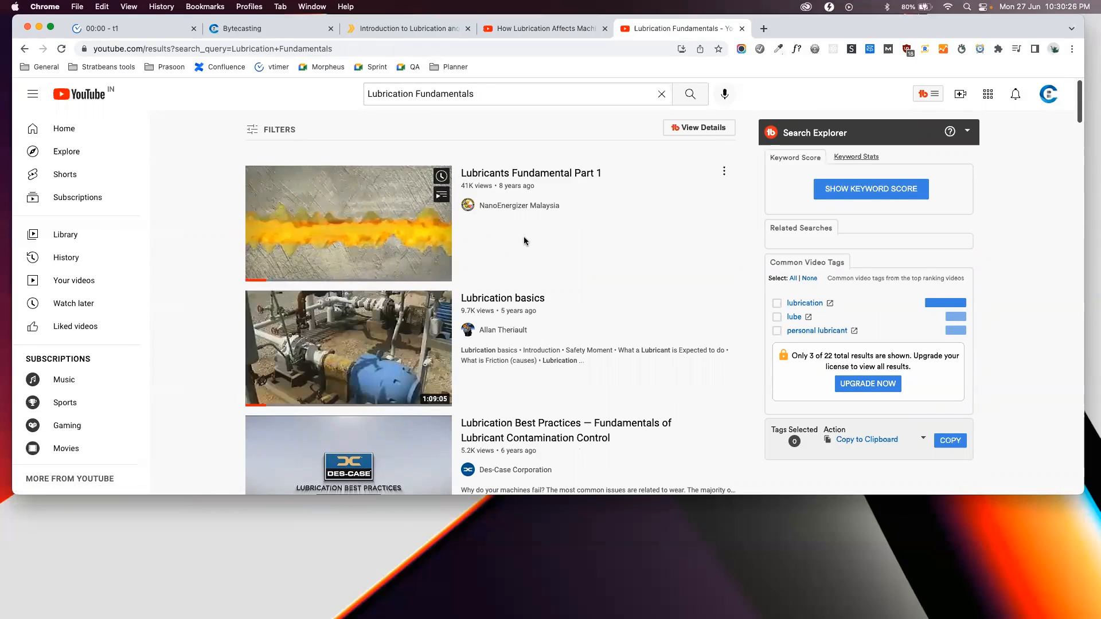
scroll(524, 237, down, 3)
scroll(525, 309, up, 4)
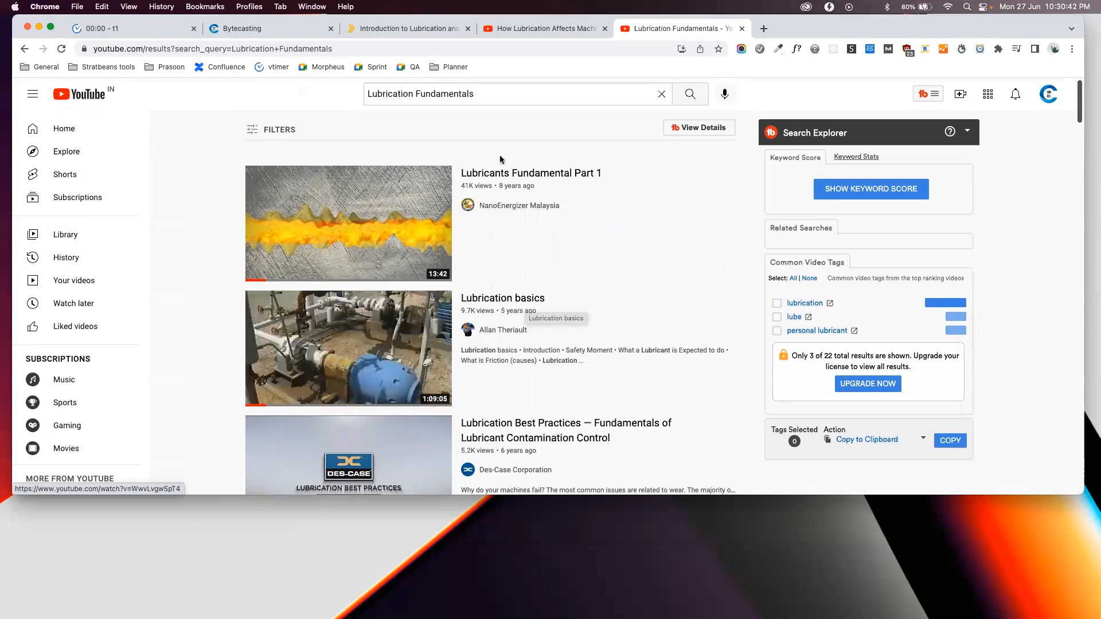
scroll(506, 222, down, 5)
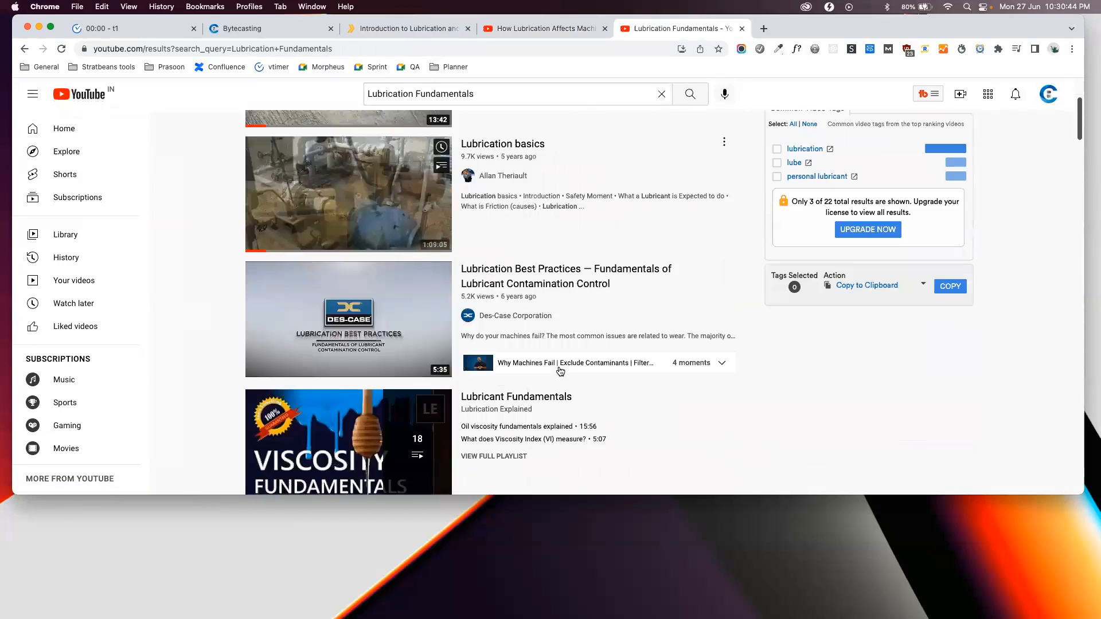
scroll(453, 122, up, 5)
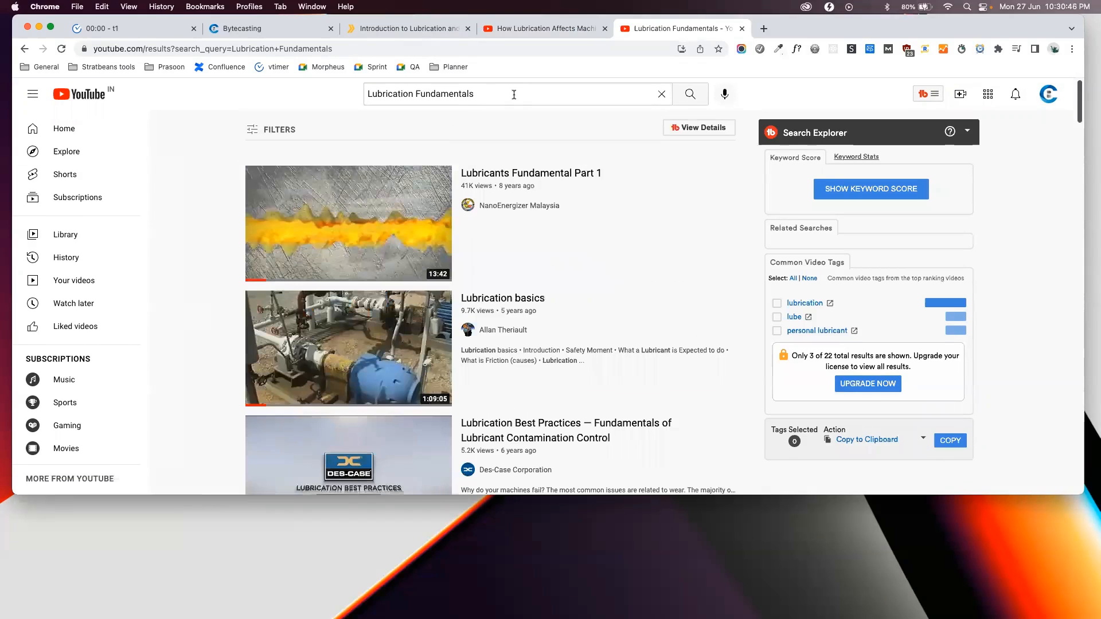
Copy the outline heading "Understanding Additives, Base Oils and Grease Thickeners" and search YouTube for it in a new browser tab
click(397, 29)
scroll(385, 273, down, 4)
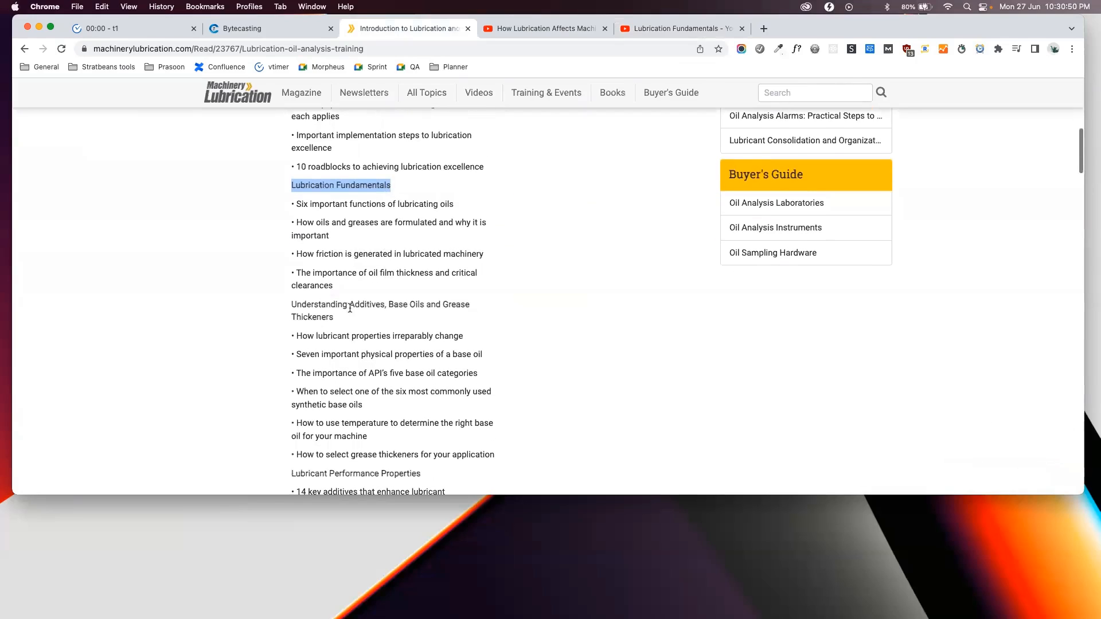
drag(348, 317, 292, 303)
key(super+c)
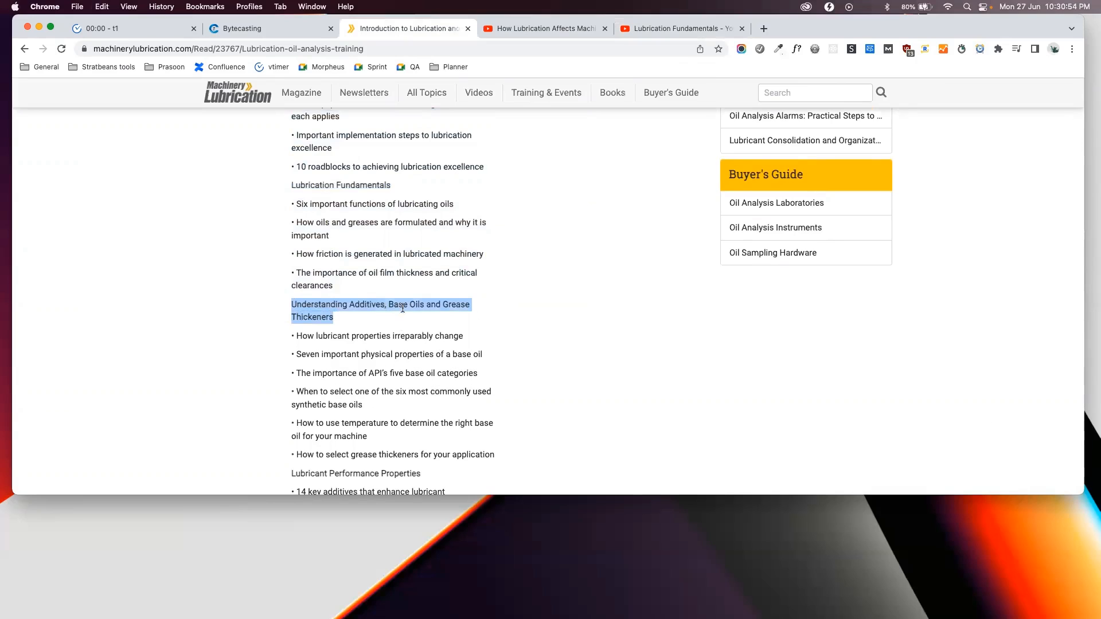
click(763, 28)
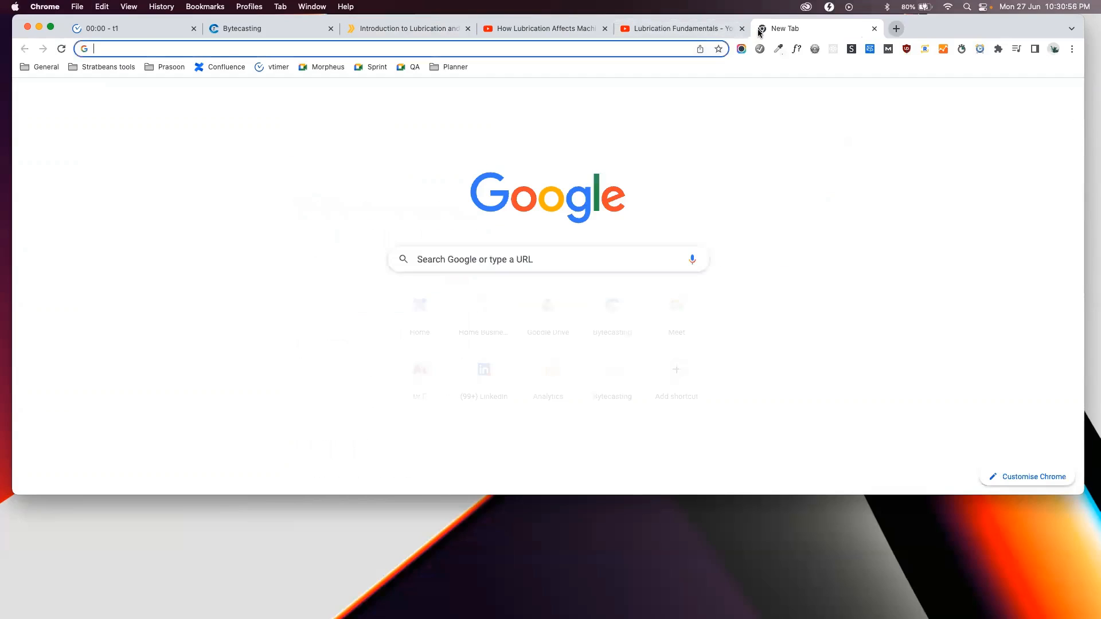
text(youtube.com)
key(Return)
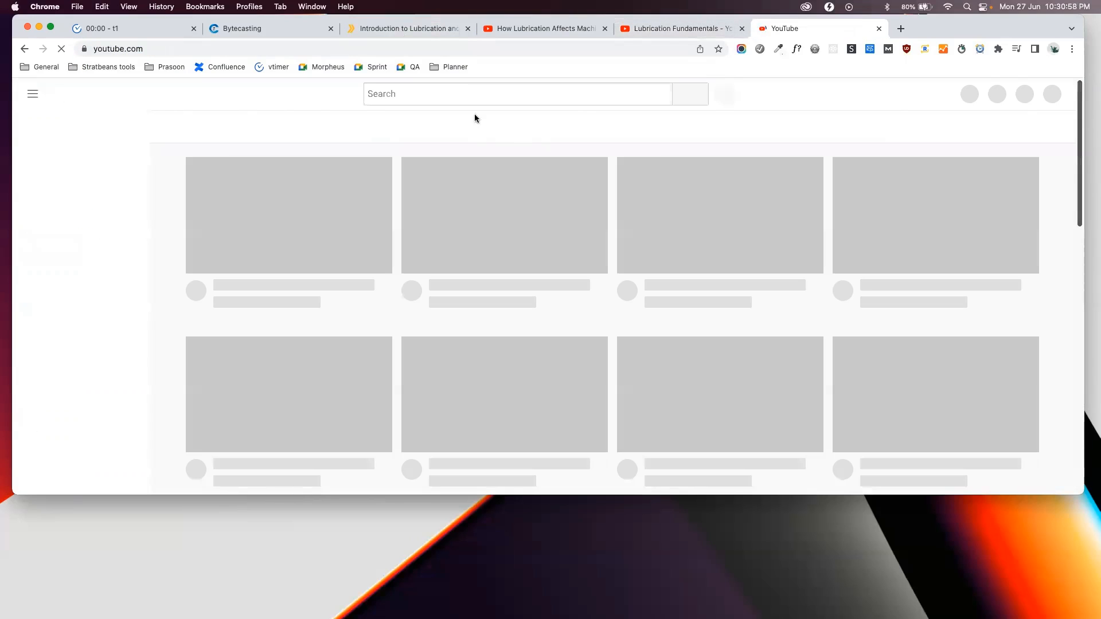
key(super+v)
key(Return)
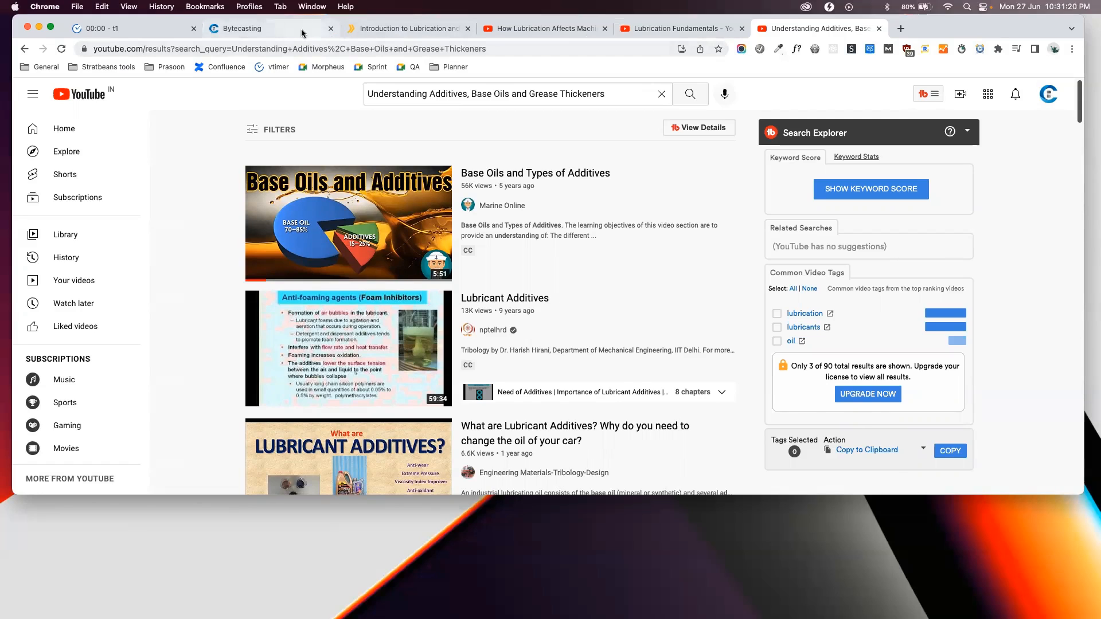
Return to the Bytecasting dashboard, open Authored Content and start creating a new content item
click(270, 28)
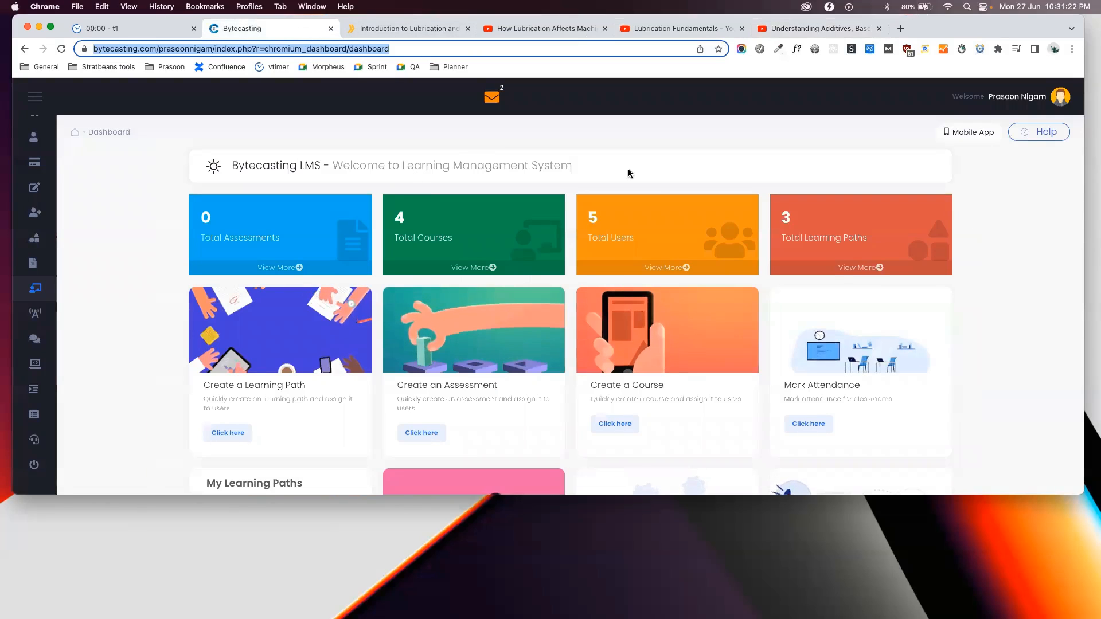
scroll(662, 178, down, 3)
scroll(662, 179, down, 3)
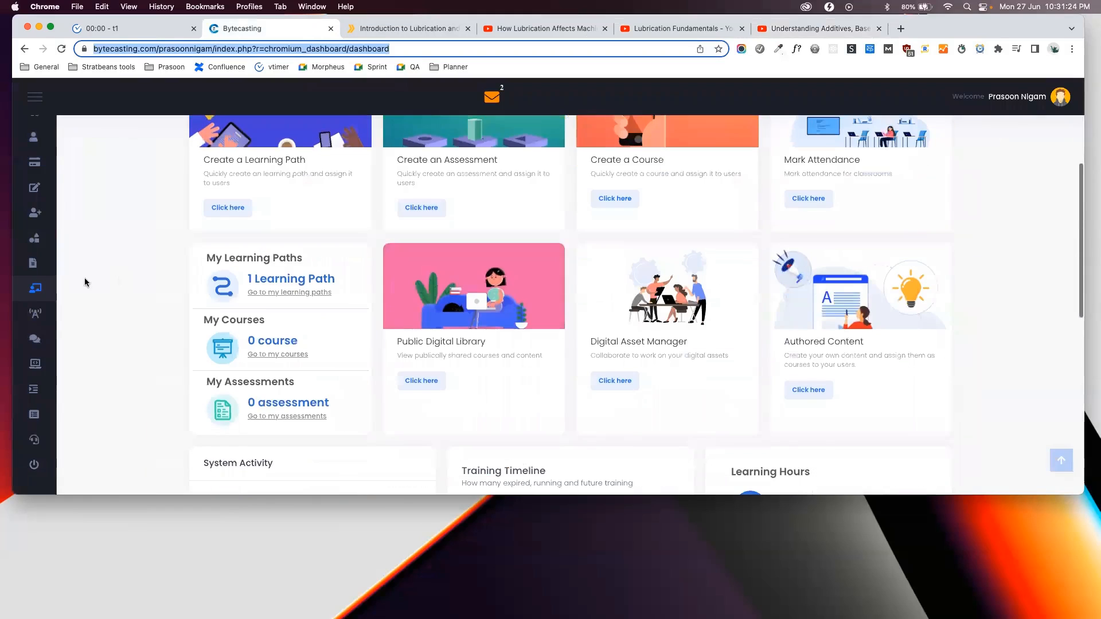
mouse_move(61, 384)
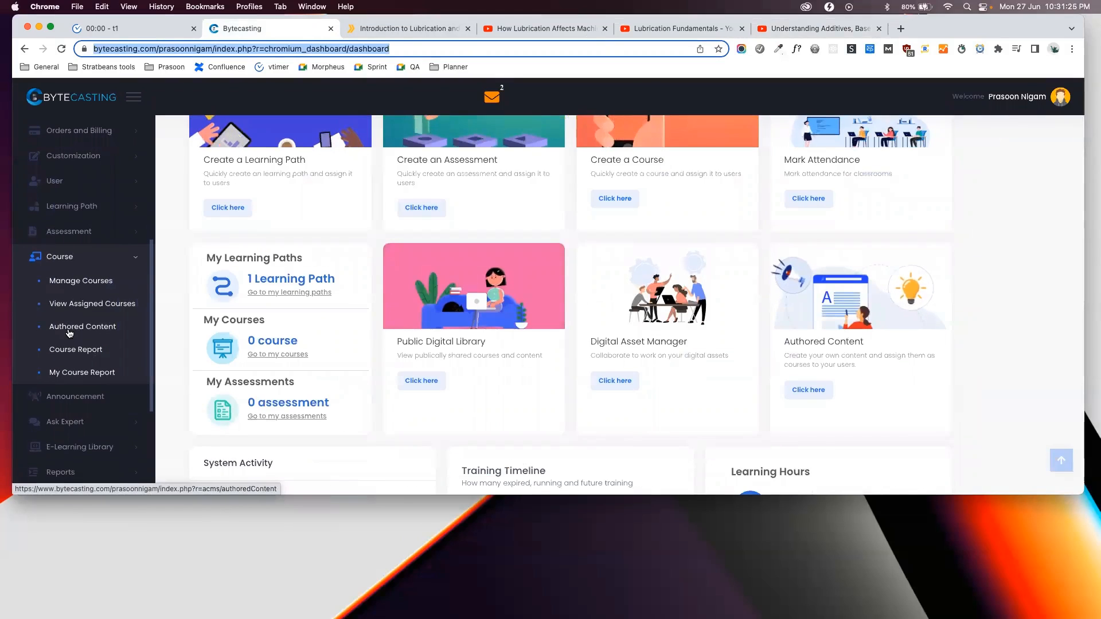
scroll(840, 406, down, 1)
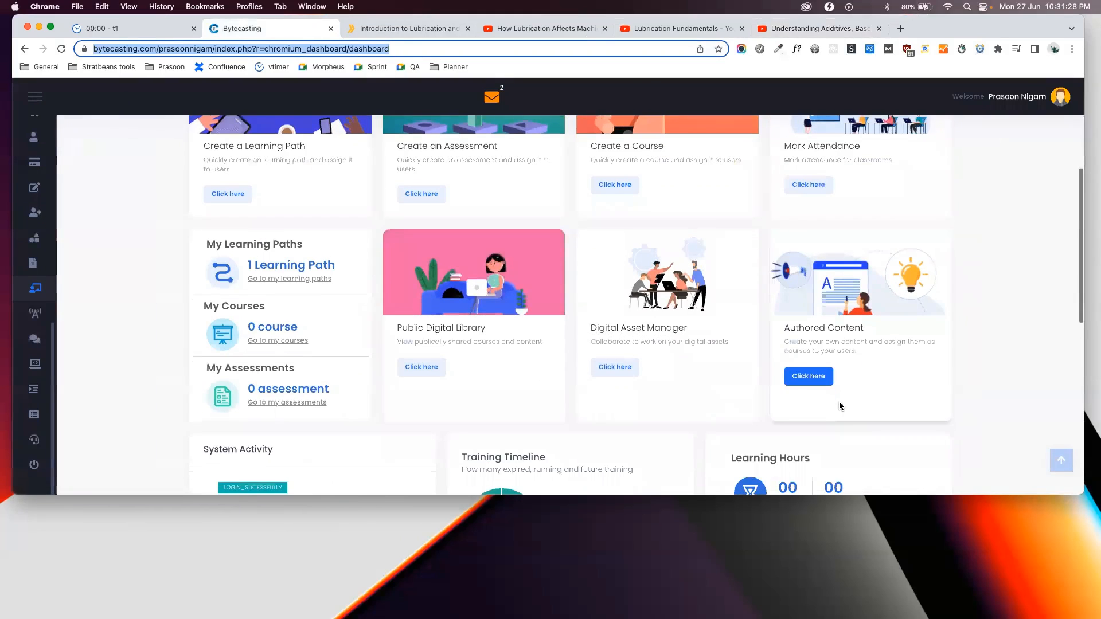
click(809, 381)
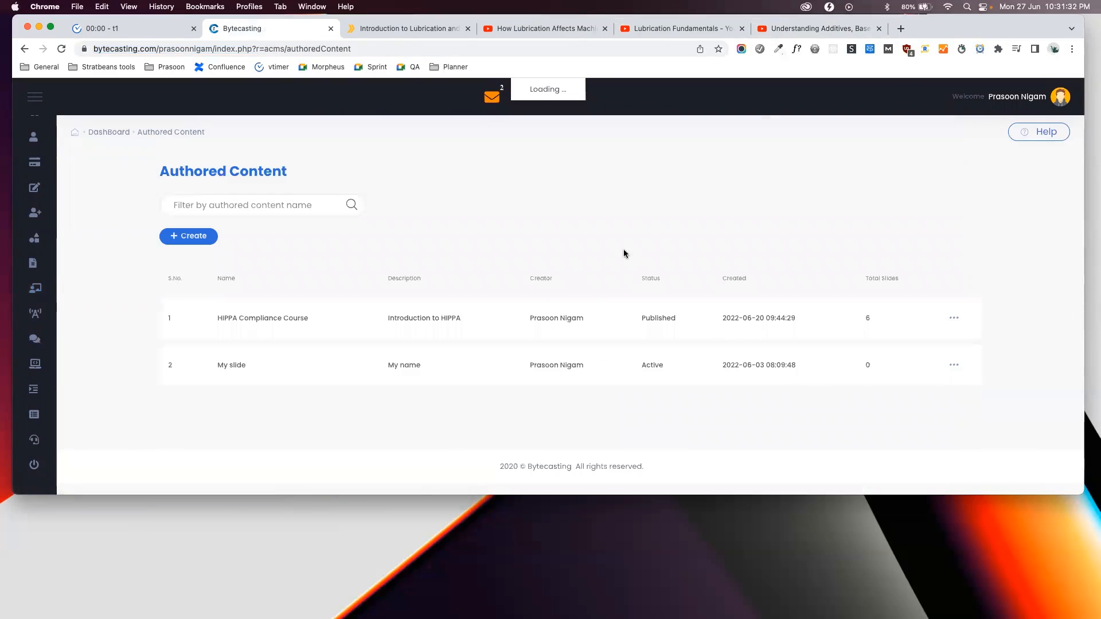
click(188, 237)
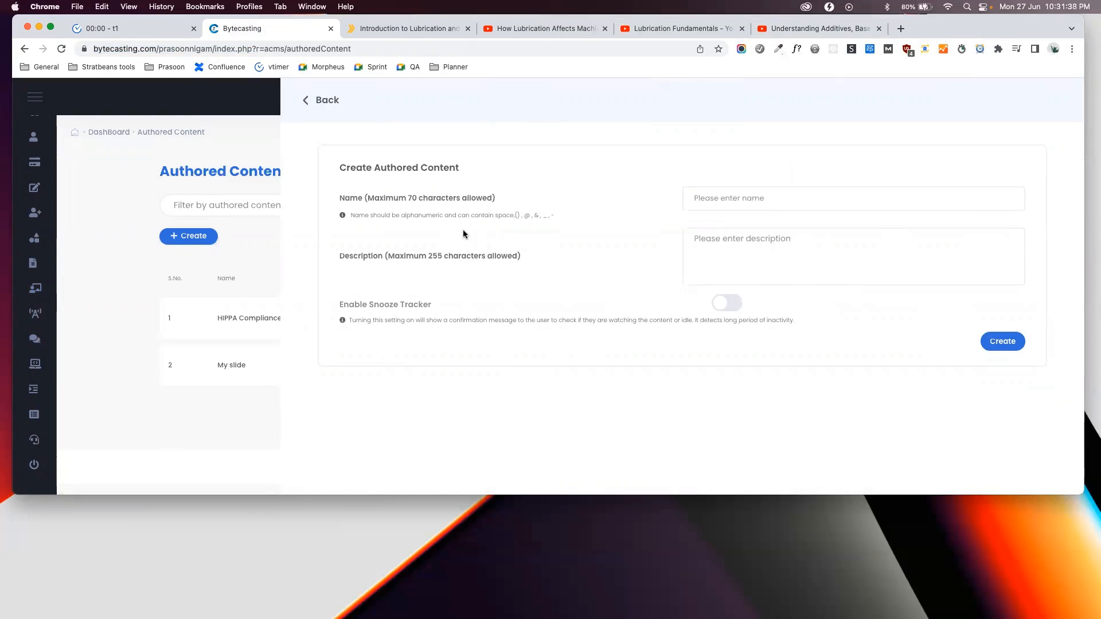
Copy the course title "Introduction to Machinery Lubrication and Oil Analysis" from the Machinery Lubrication outline page
click(410, 28)
scroll(517, 221, up, 10)
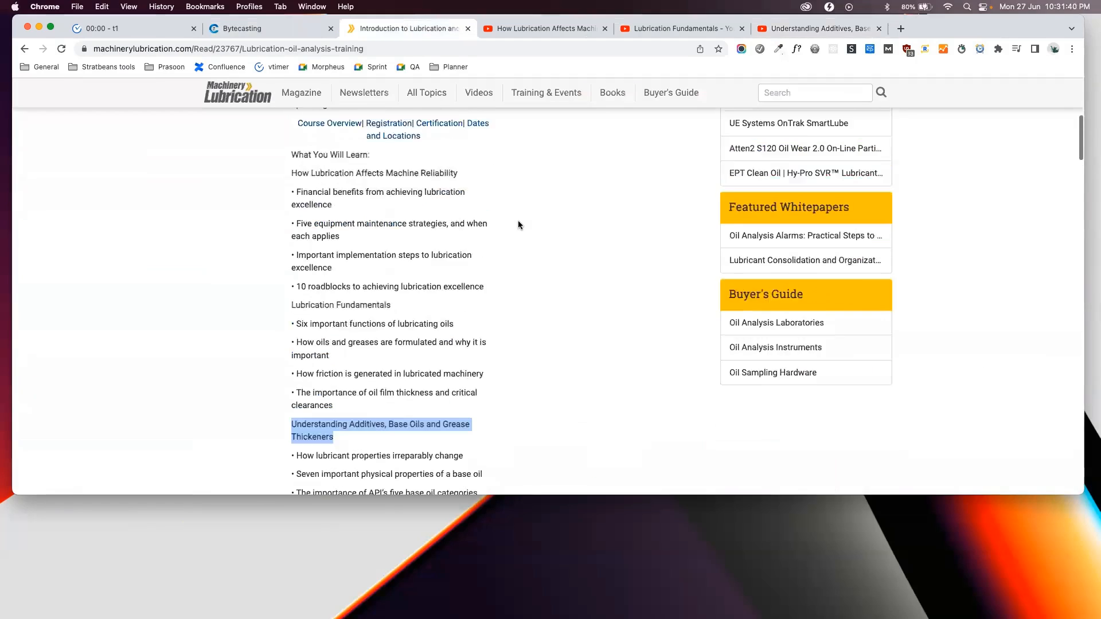
scroll(518, 225, up, 2)
drag(325, 310, 288, 297)
key(super+c)
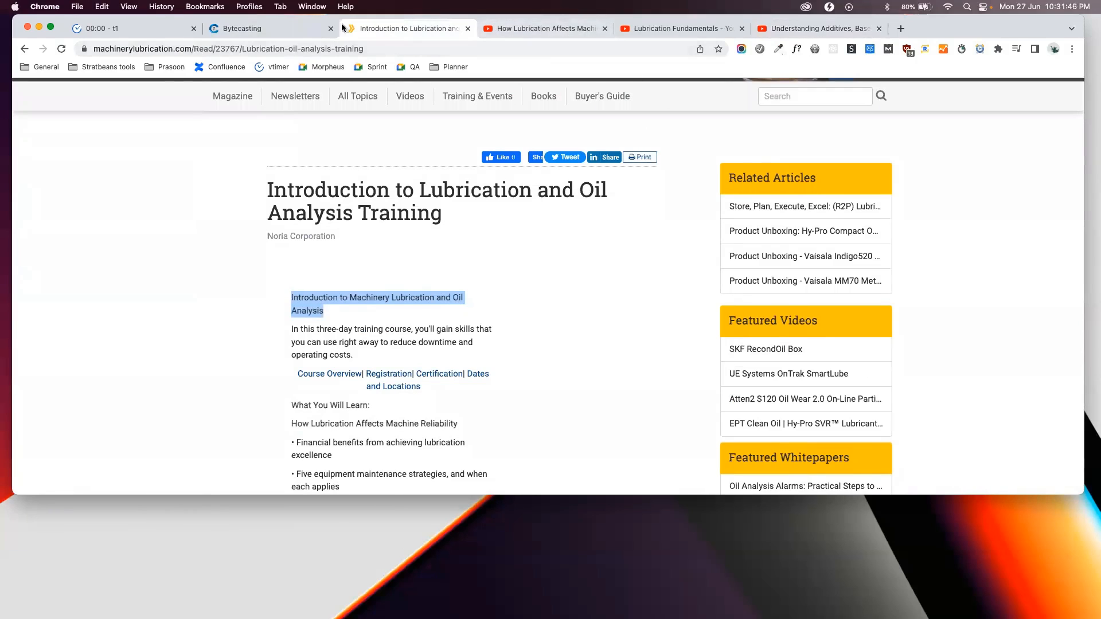
Create the authored content in Bytecasting with the name "Introduction to Machinery Lubrication and Oil Analysis", removing the extra leading space
click(264, 28)
click(731, 204)
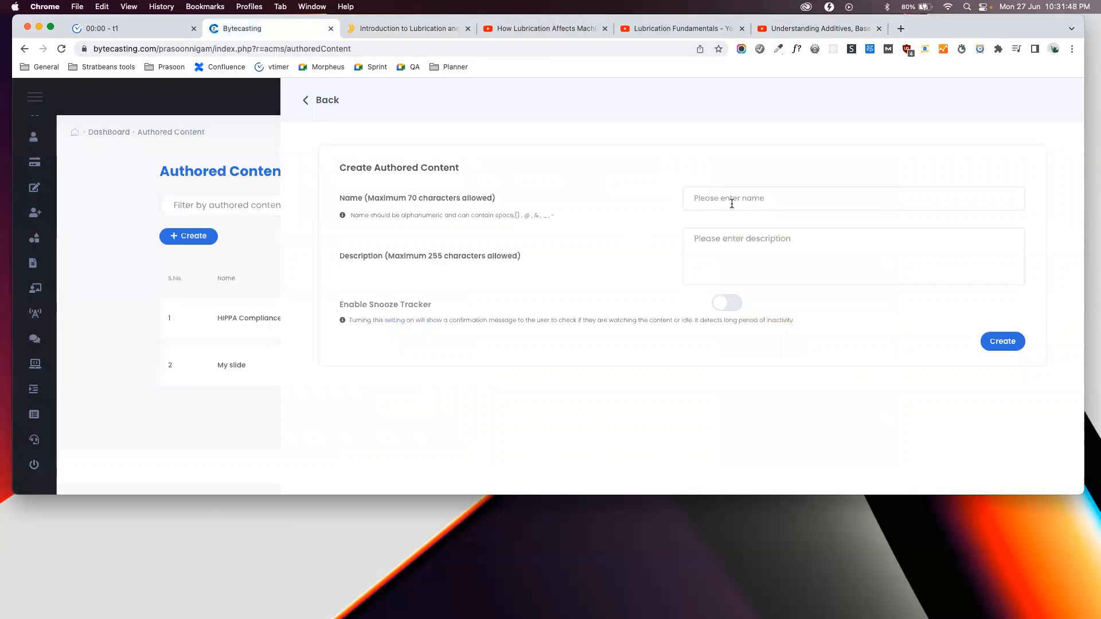
key(super+v)
click(698, 199)
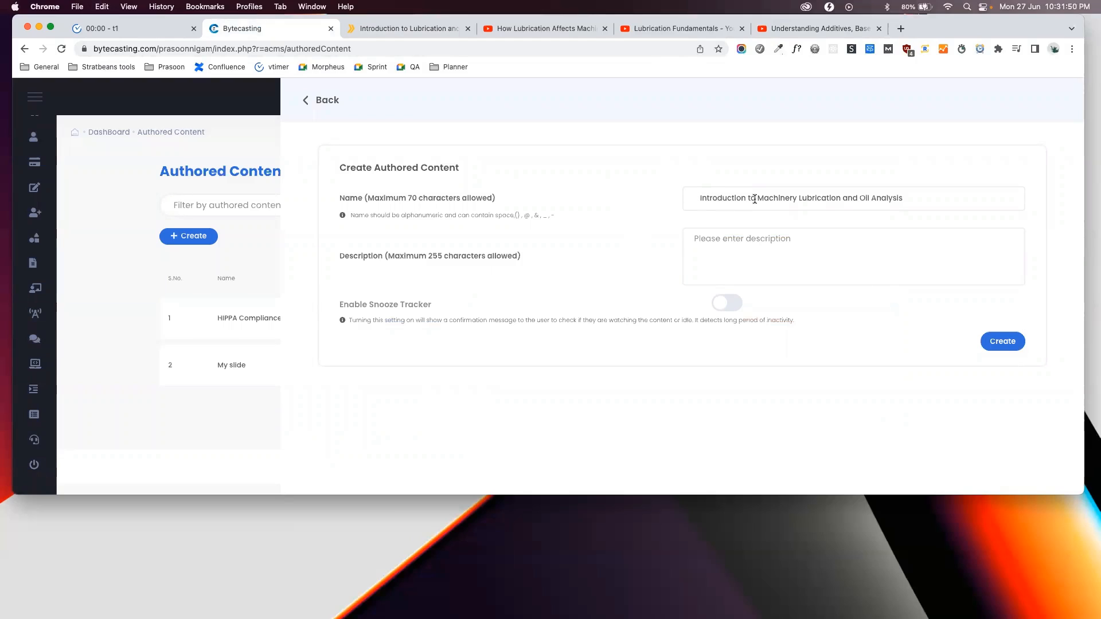
key(BackSpace)
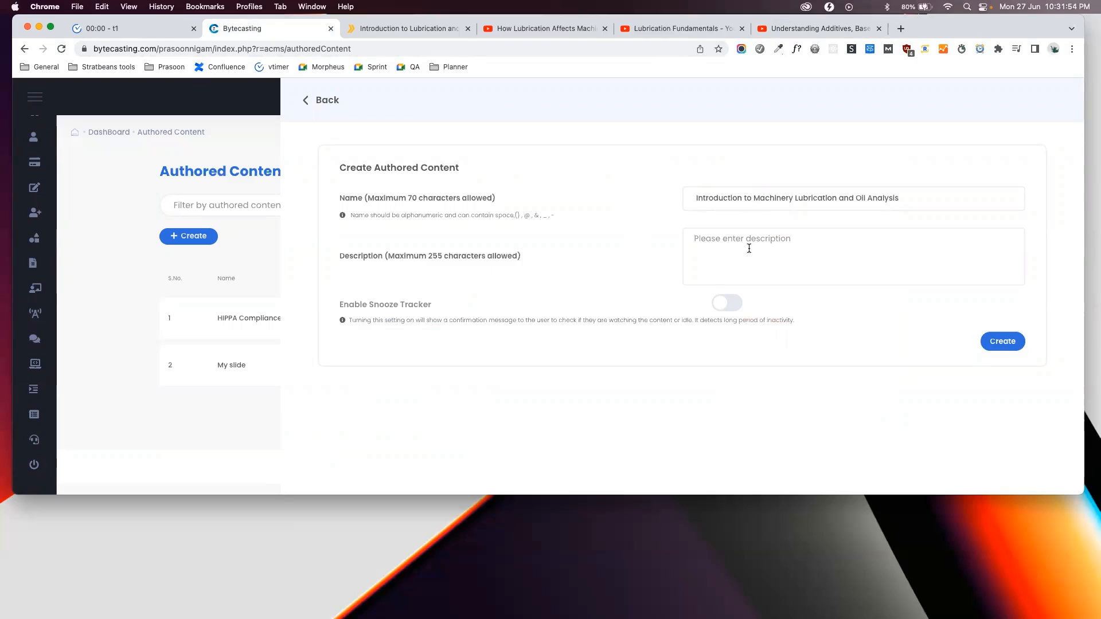
click(1003, 342)
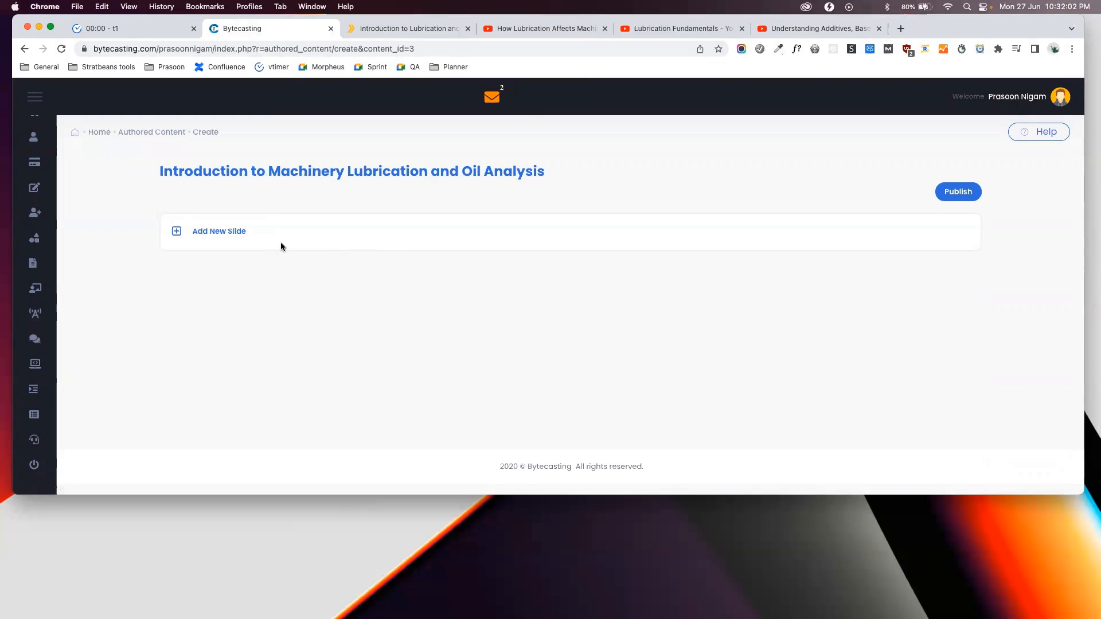
Add a Video slide to the content and copy the outline heading "How Lubrication Affects Machine Reliability"
click(196, 229)
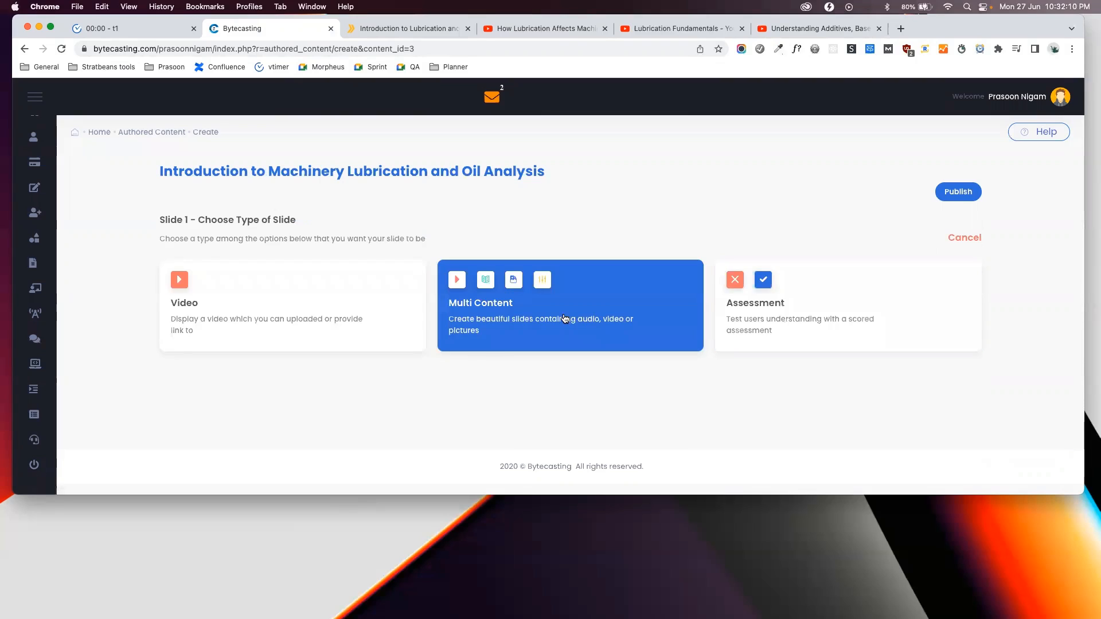
click(273, 319)
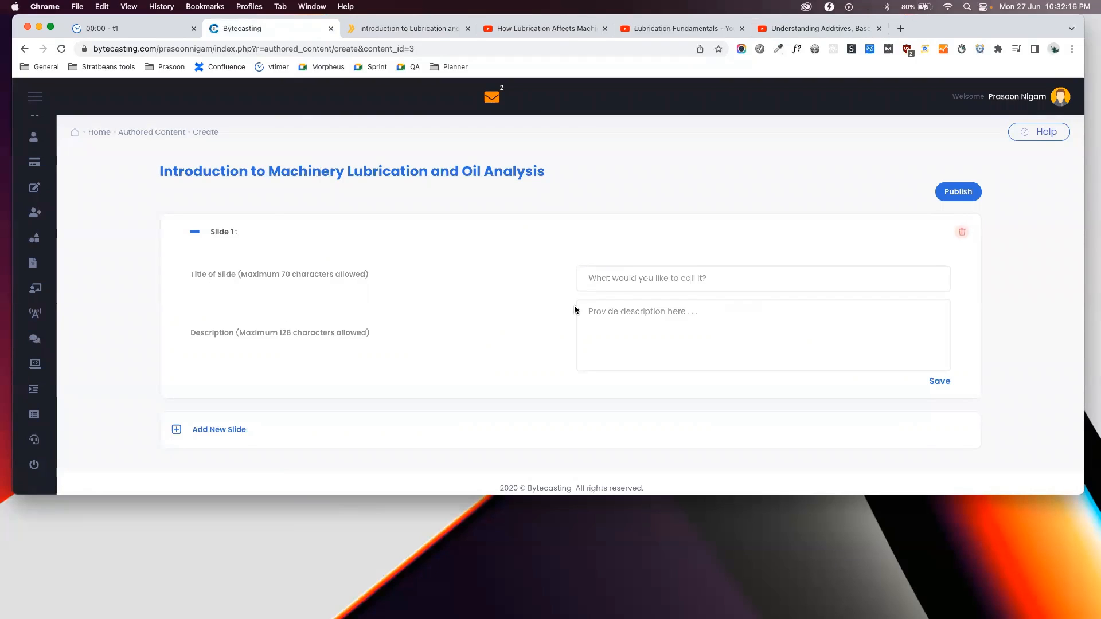
click(413, 29)
scroll(365, 324, down, 5)
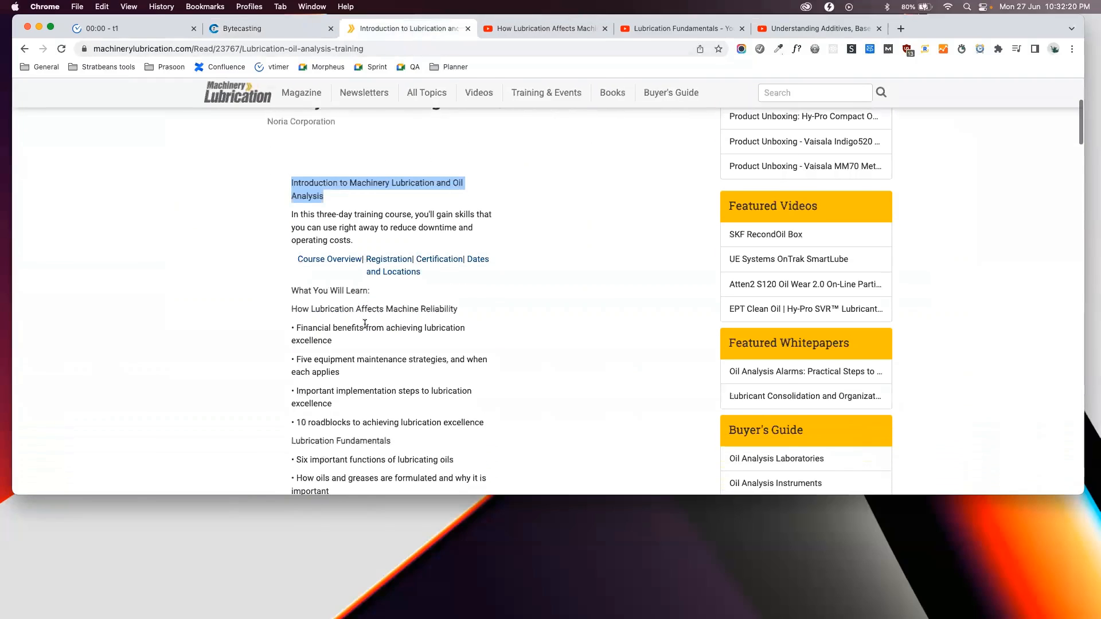
triple_click(351, 299)
key(super+c)
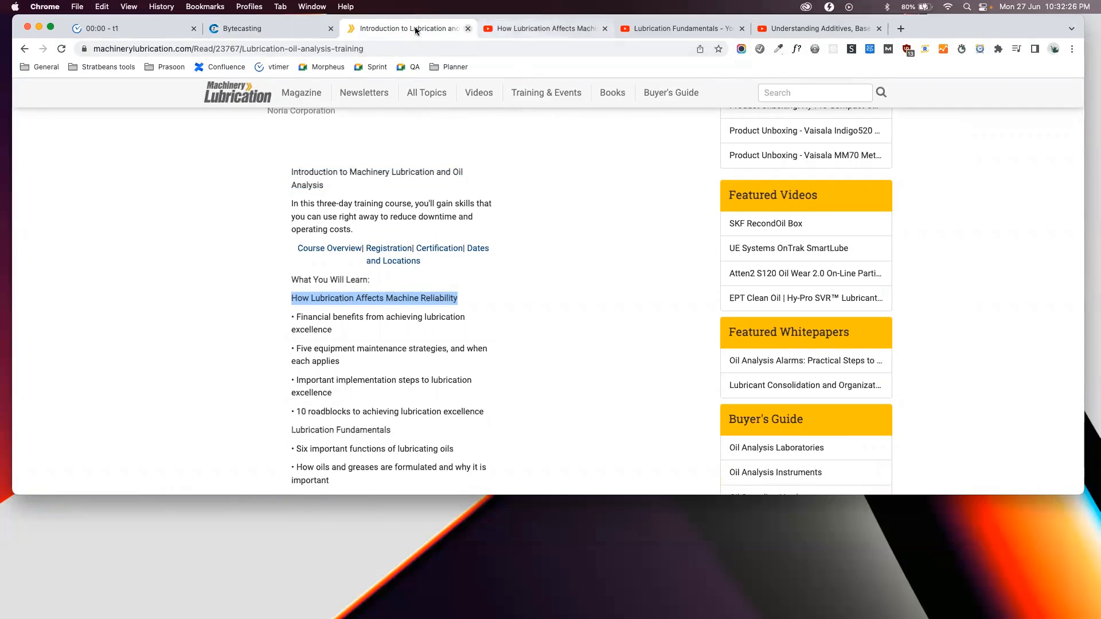
Save slide 1 with the title "How Lubrication Affects Machine Reliability" and set its video cast type to Paste URL
click(268, 27)
click(627, 278)
key(super+v)
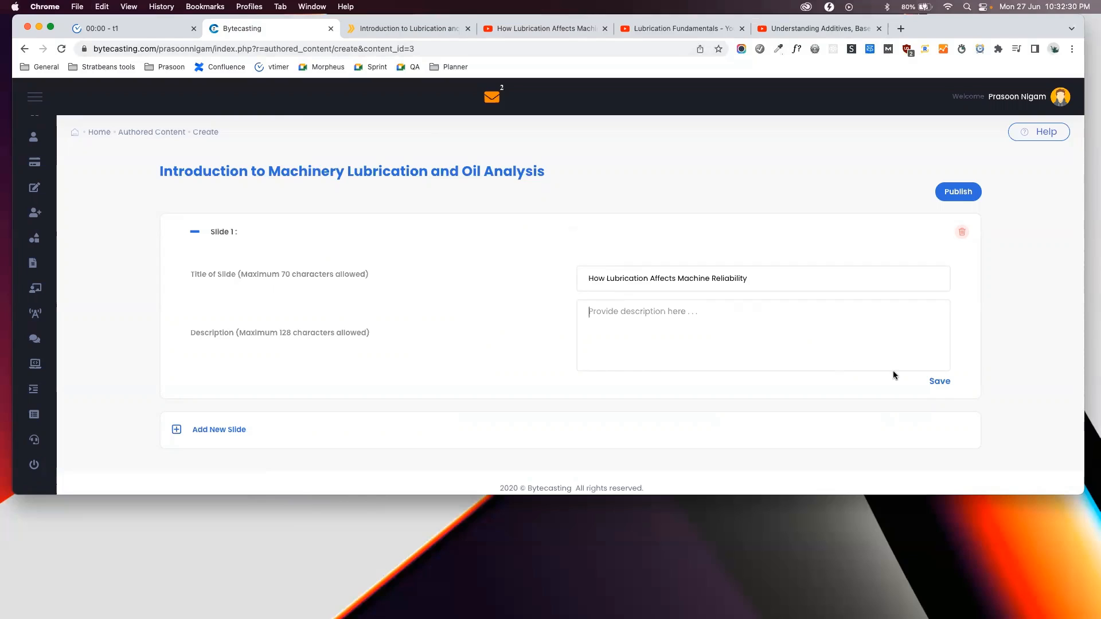
click(940, 382)
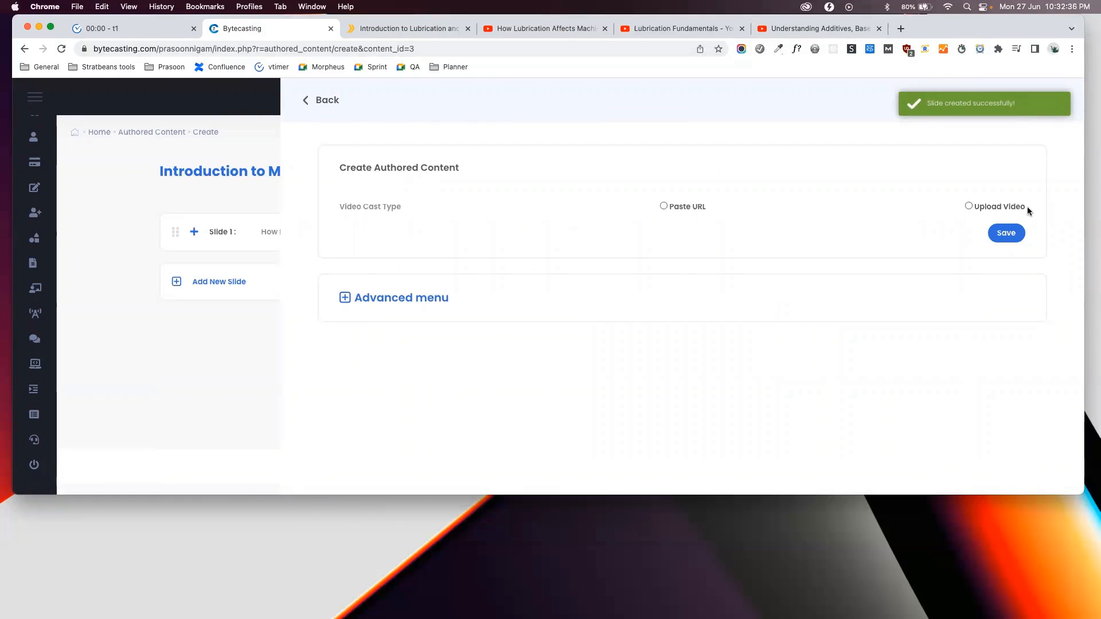
click(663, 206)
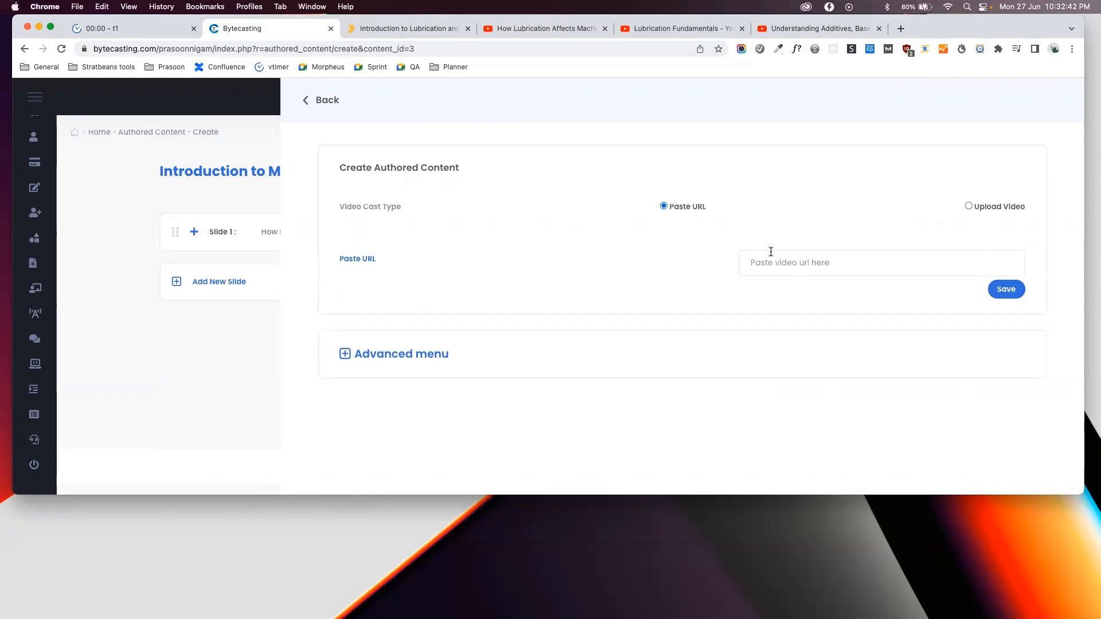
Preview the YouTube result "Trend and Role of Lubrication in Machine Reliability in coal mining" in its own tab, pause it and close it
click(538, 27)
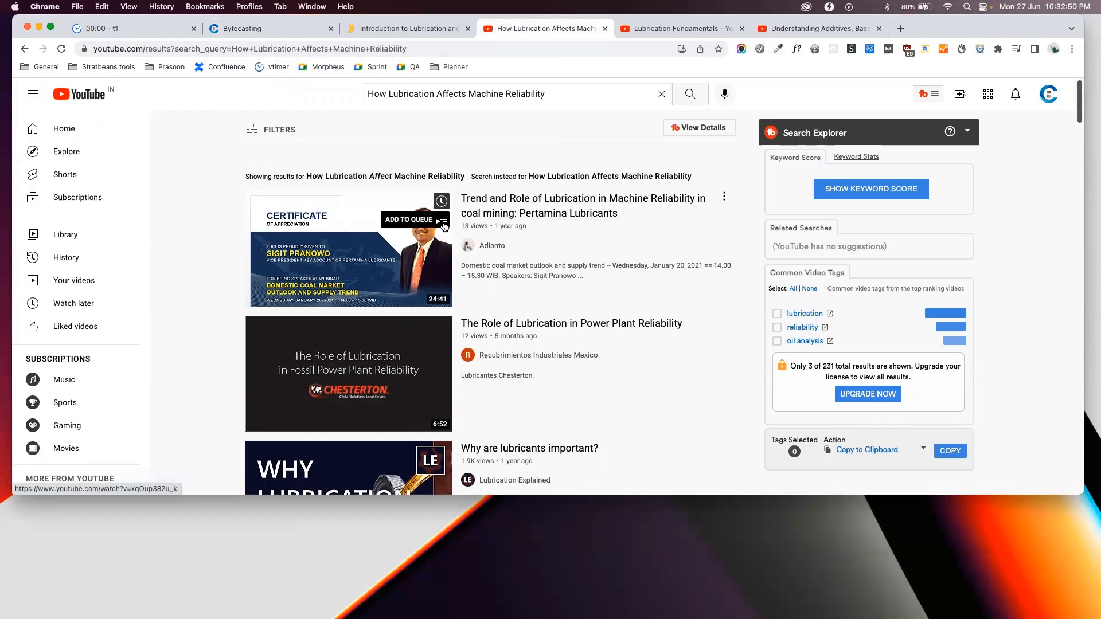
super+click(552, 205)
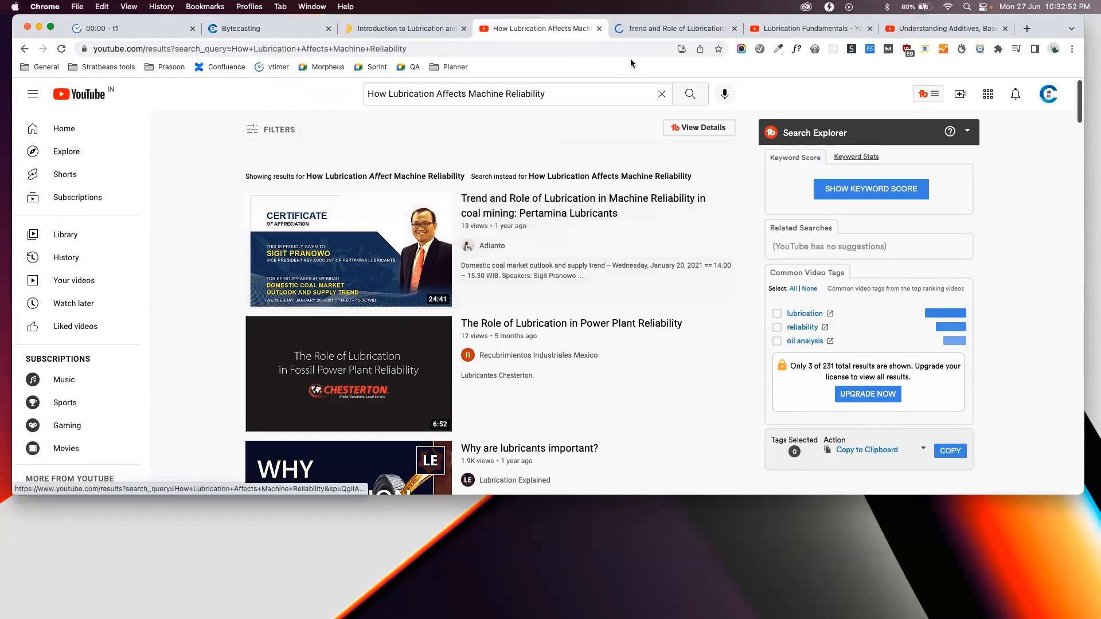
click(643, 28)
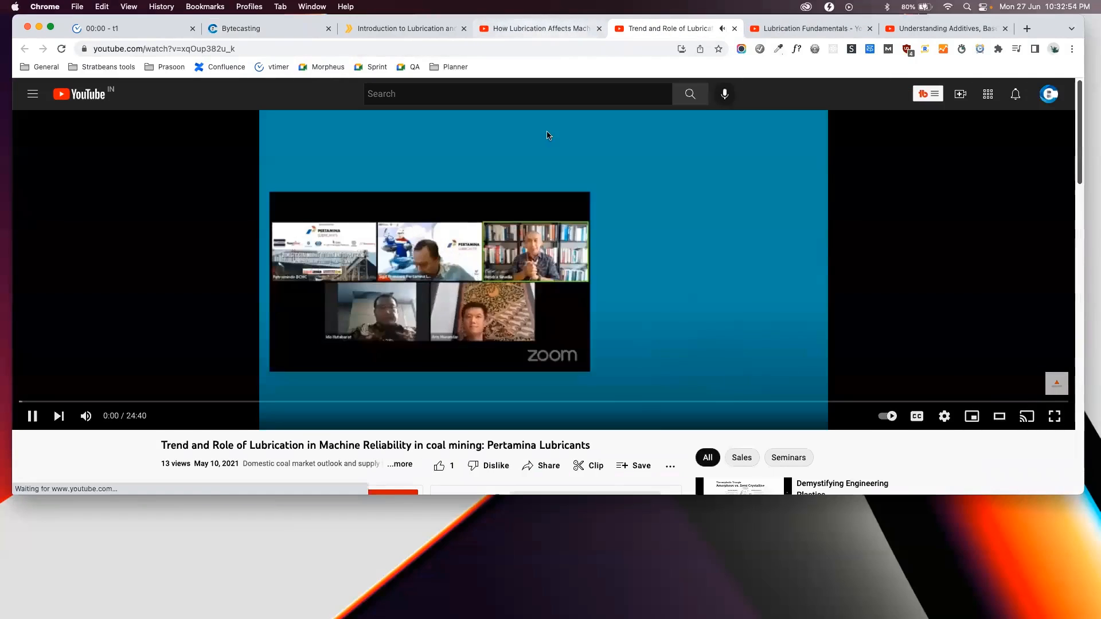
click(548, 137)
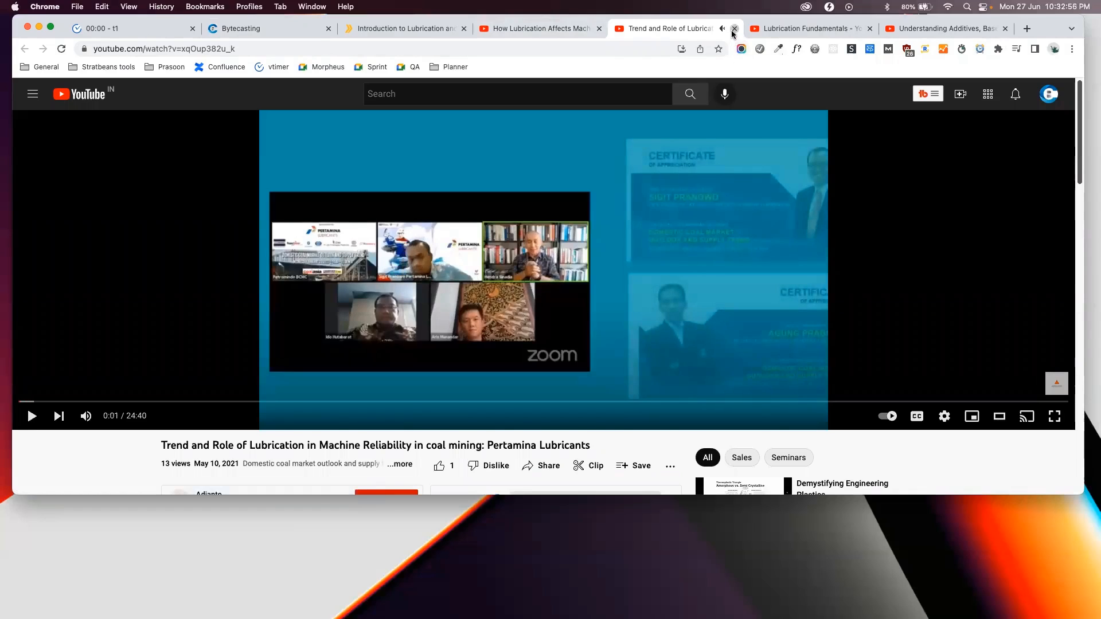
click(734, 29)
Open the YouTube video "Why are lubricants important?" in a new tab, pause it and copy its share link
scroll(525, 281, down, 2)
scroll(527, 283, down, 4)
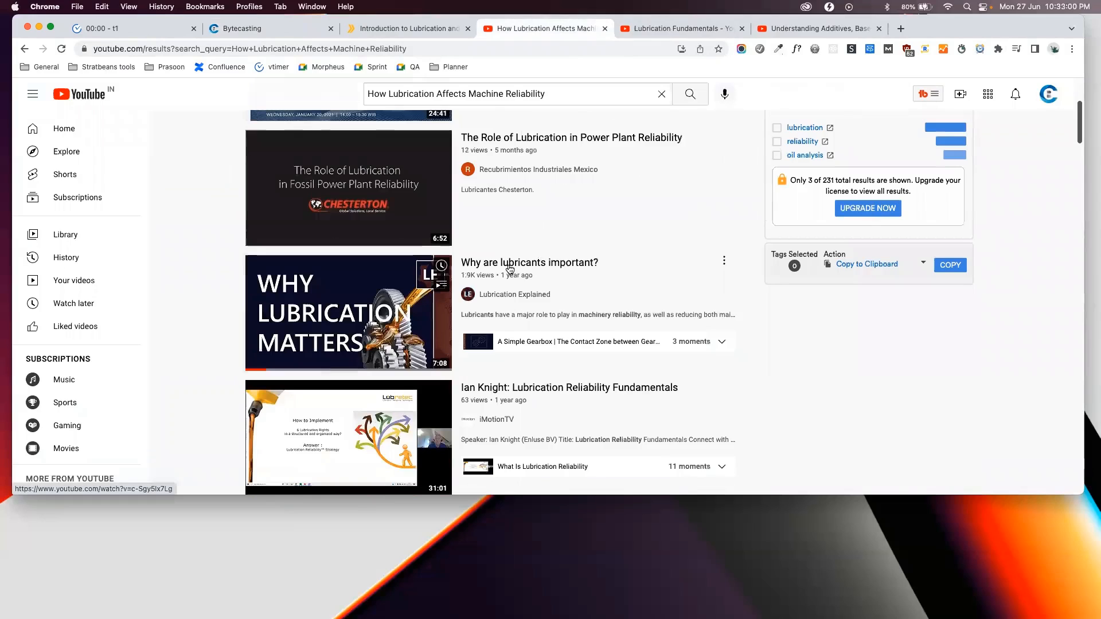
super+click(509, 264)
key(ctrl+Tab)
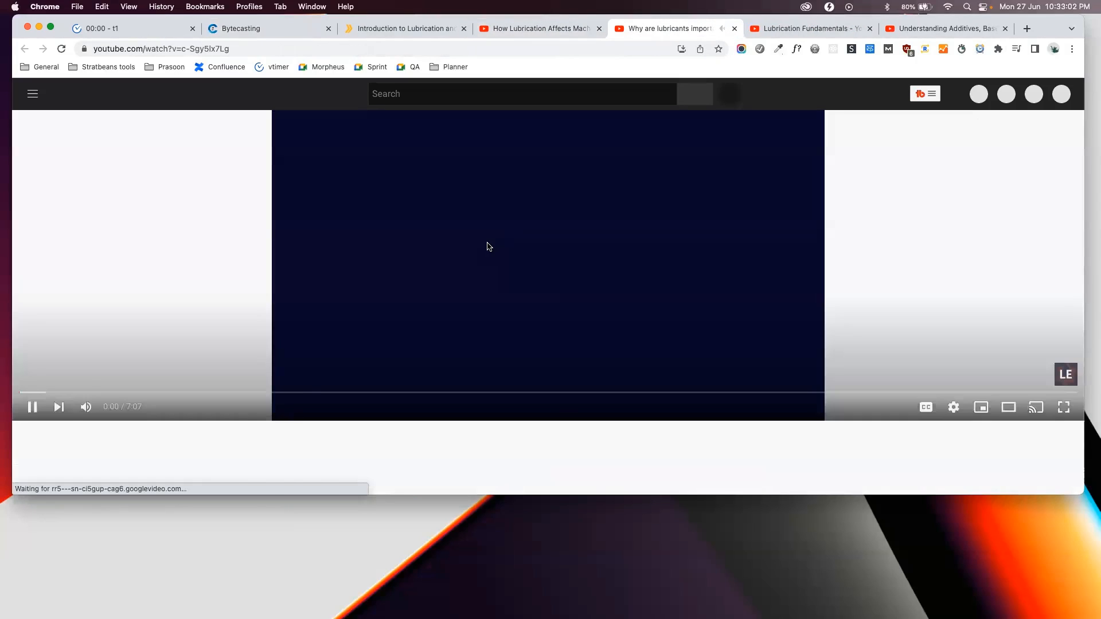
click(485, 246)
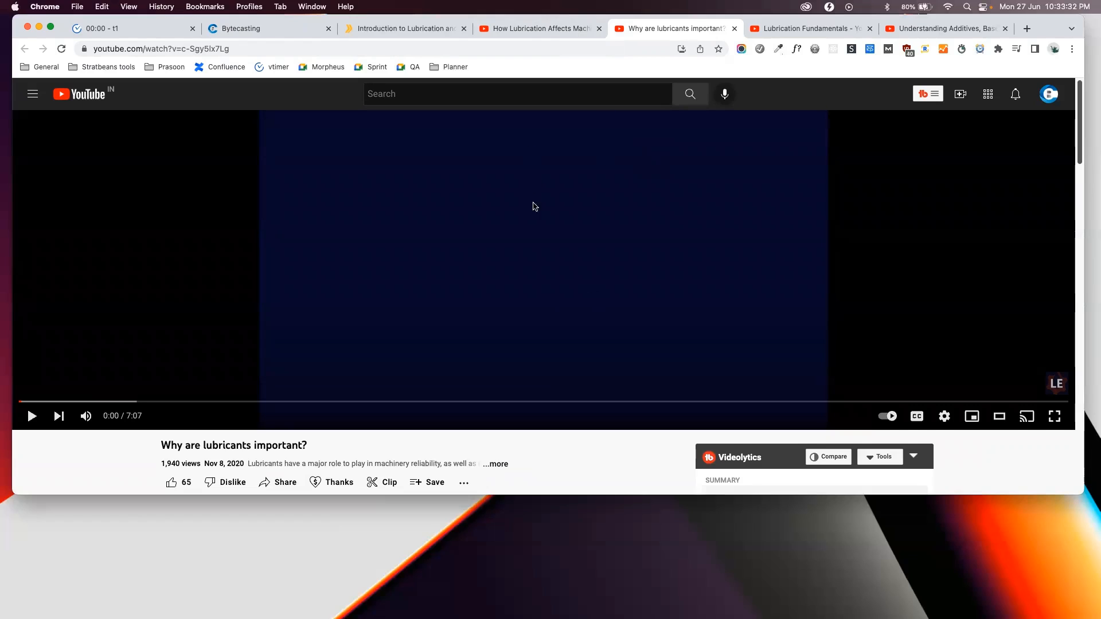
scroll(535, 222, down, 5)
scroll(535, 221, down, 2)
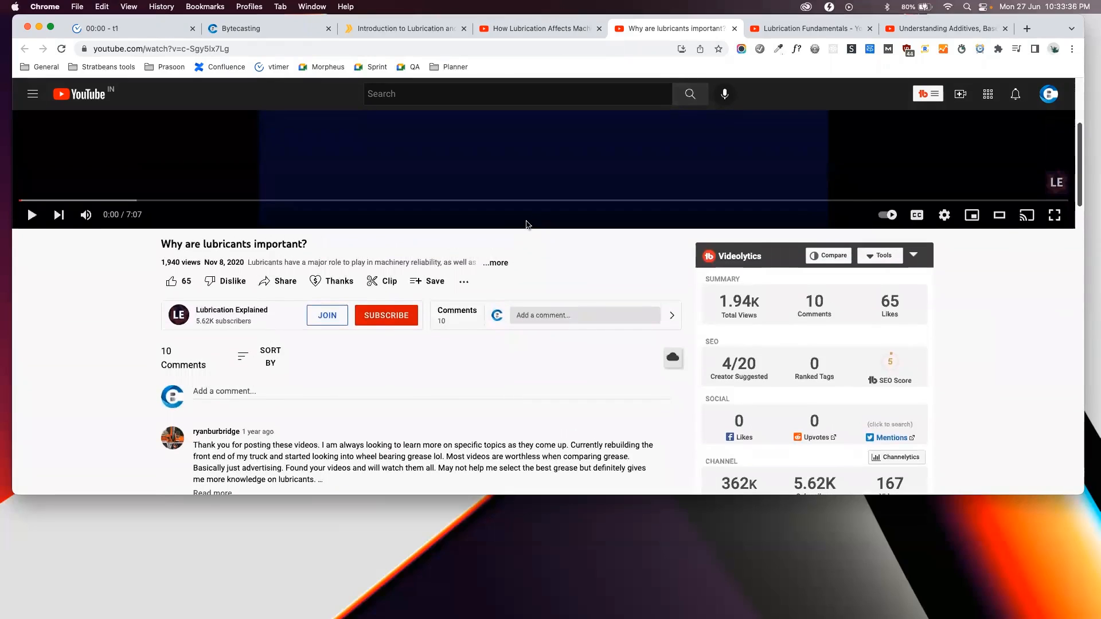
scroll(535, 217, up, 2)
click(279, 337)
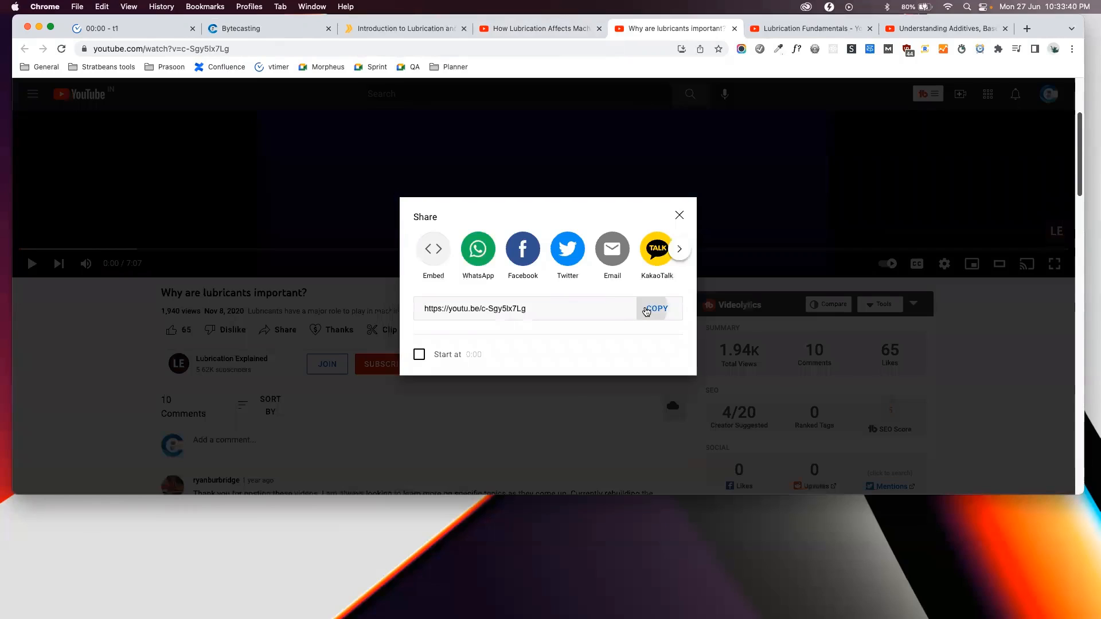
click(646, 311)
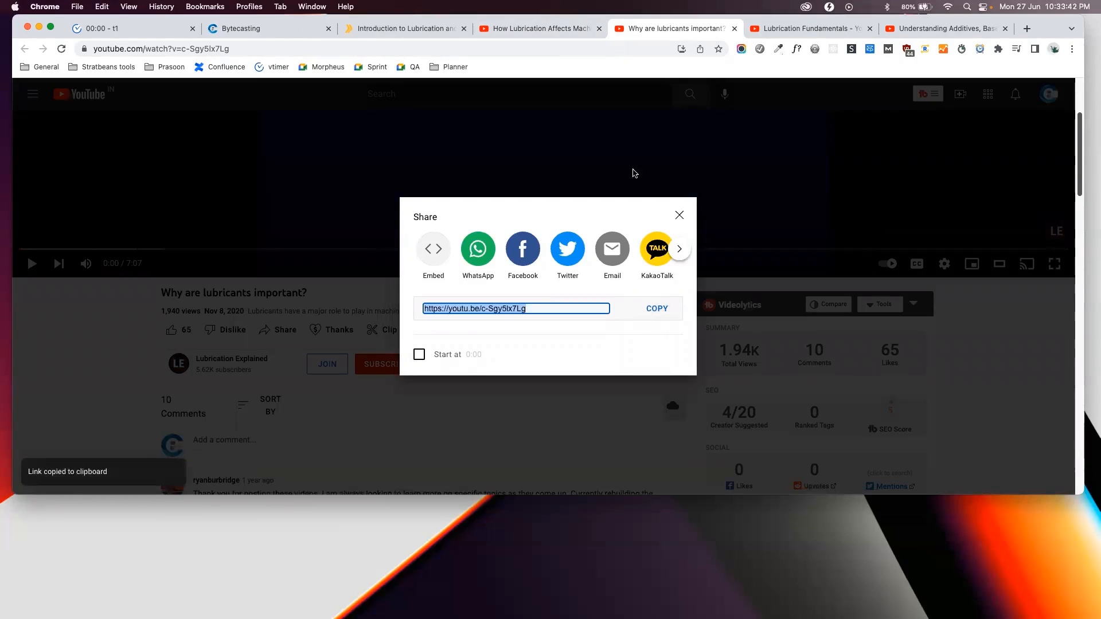
Set slide 1's video URL in Bytecasting to the copied YouTube link and save the slide
click(318, 29)
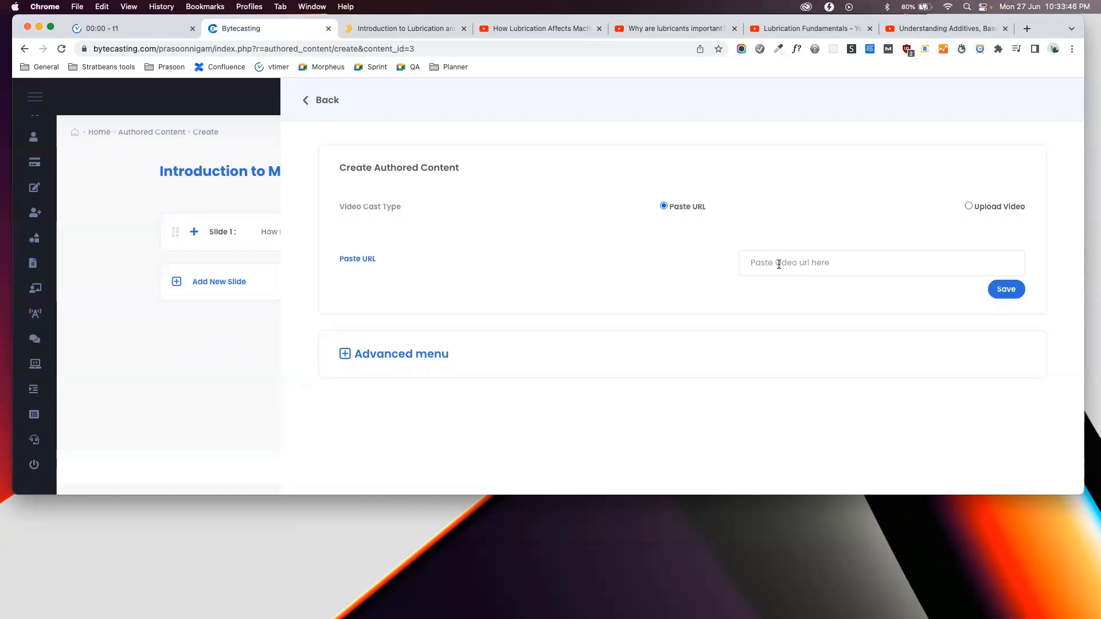
key(super+v)
click(1006, 289)
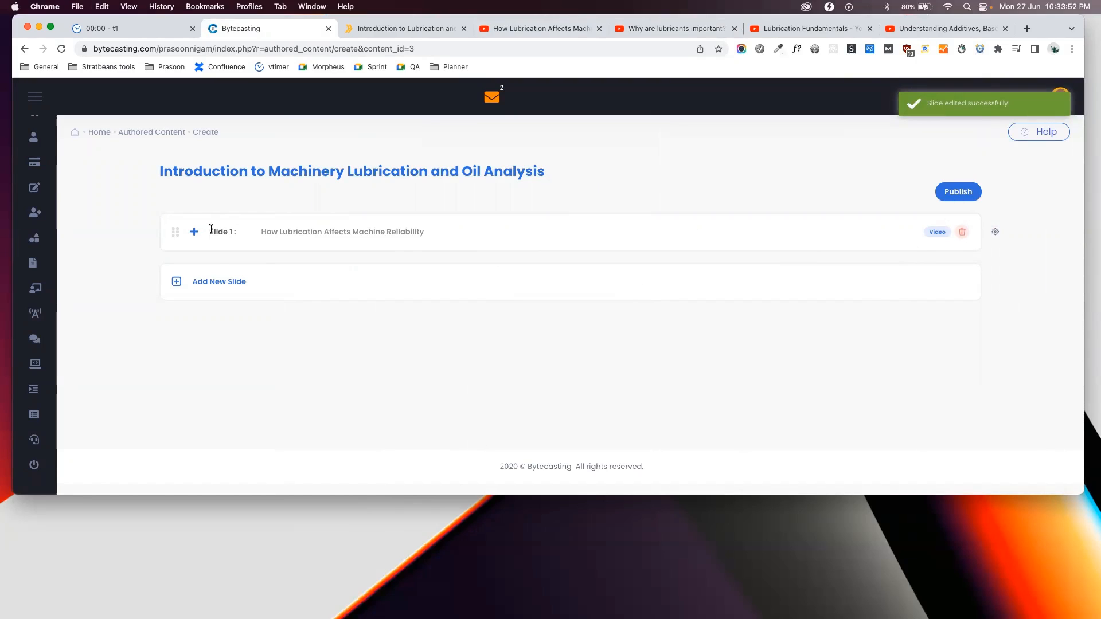
Add a Video slide as slide 2 and copy the heading "Lubrication Fundamentals" from the Machinery Lubrication course outline
click(184, 283)
click(266, 351)
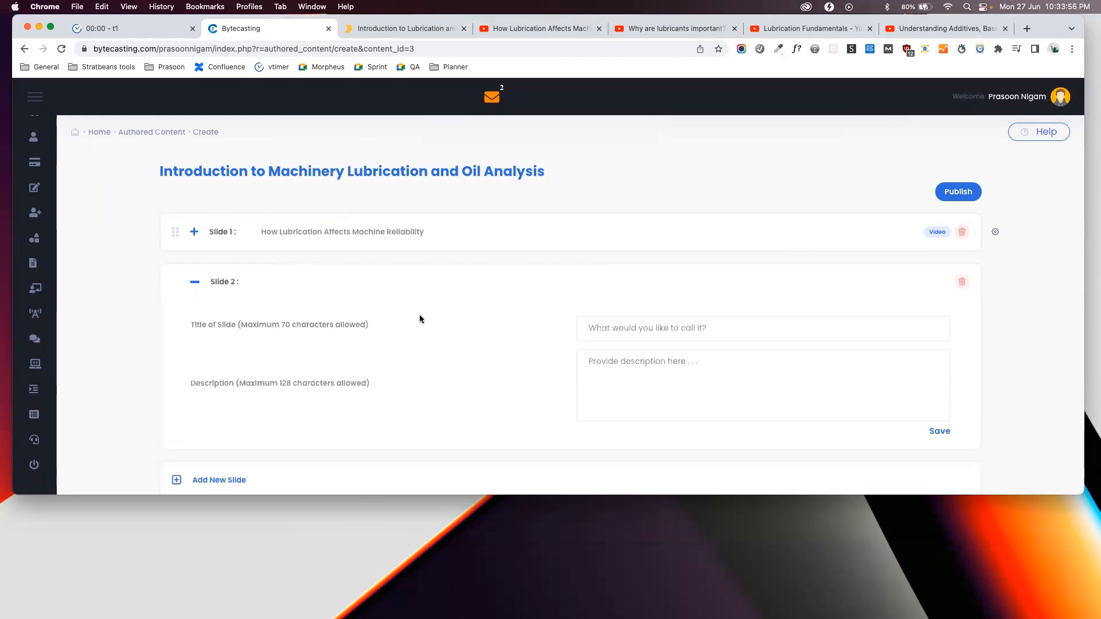
click(386, 27)
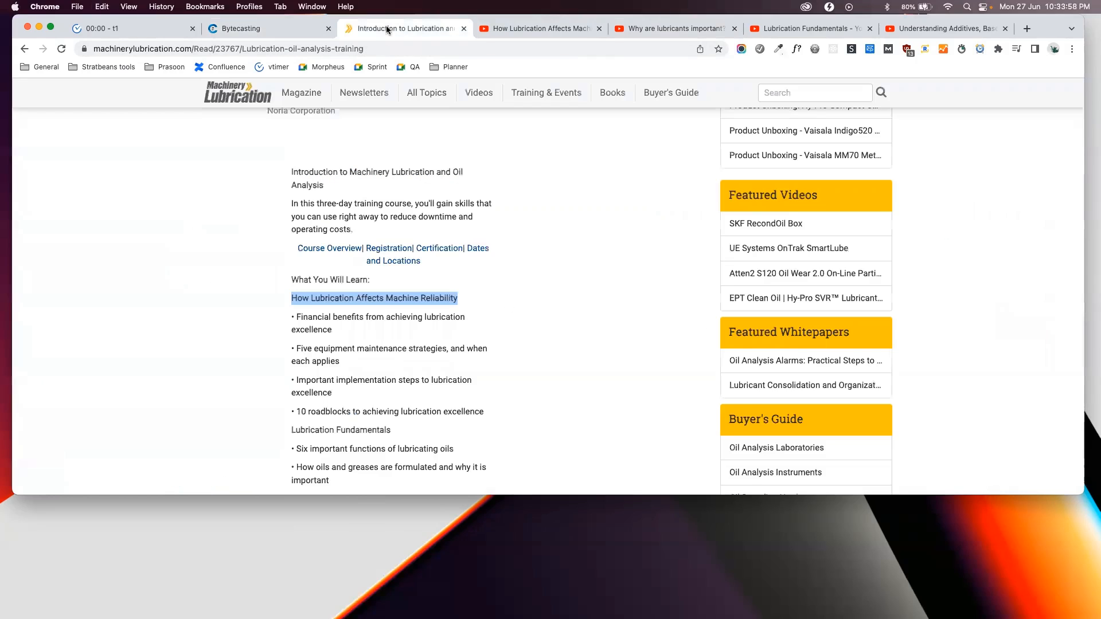
scroll(344, 275, down, 5)
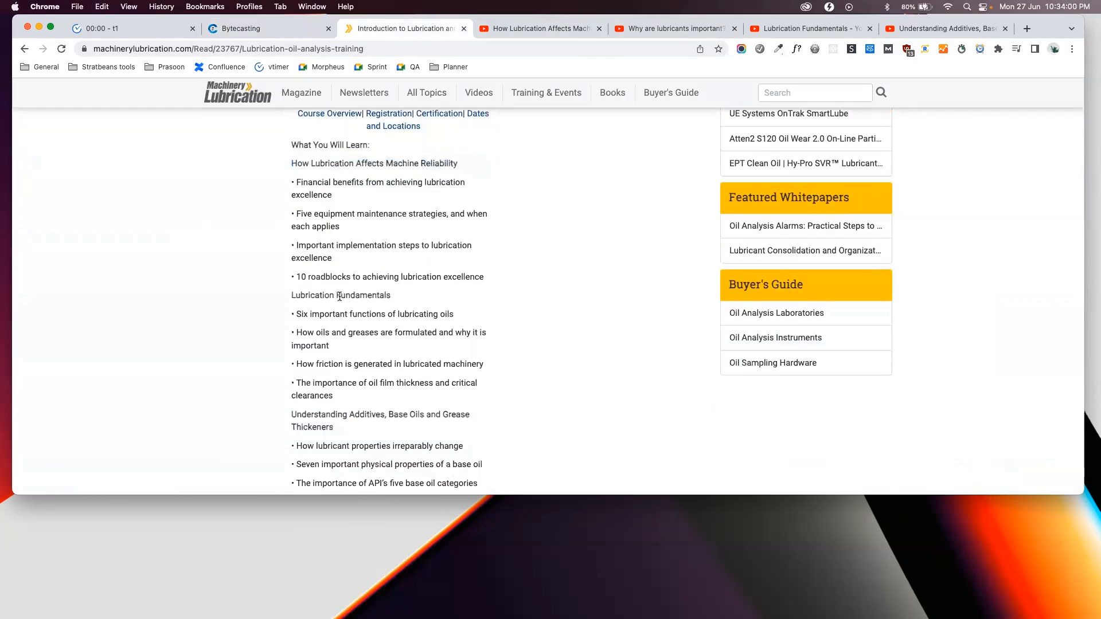
triple_click(339, 296)
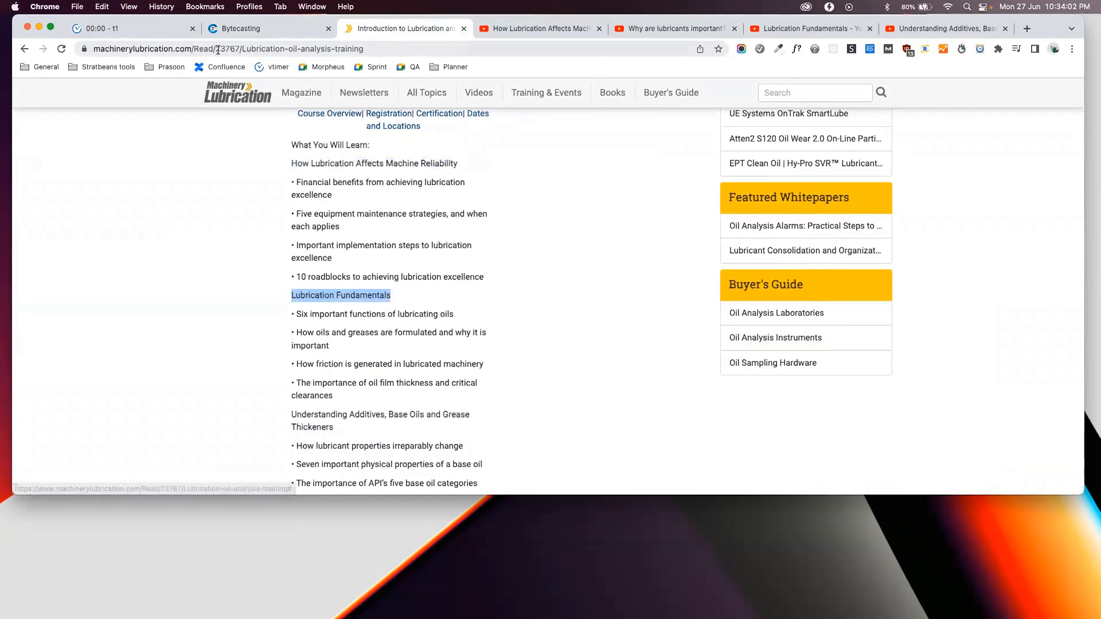
Save slide 2 in Bytecasting with the title "Lubrication Fundamentals" and set its video cast type to Paste URL
click(235, 30)
click(619, 328)
key(super+v)
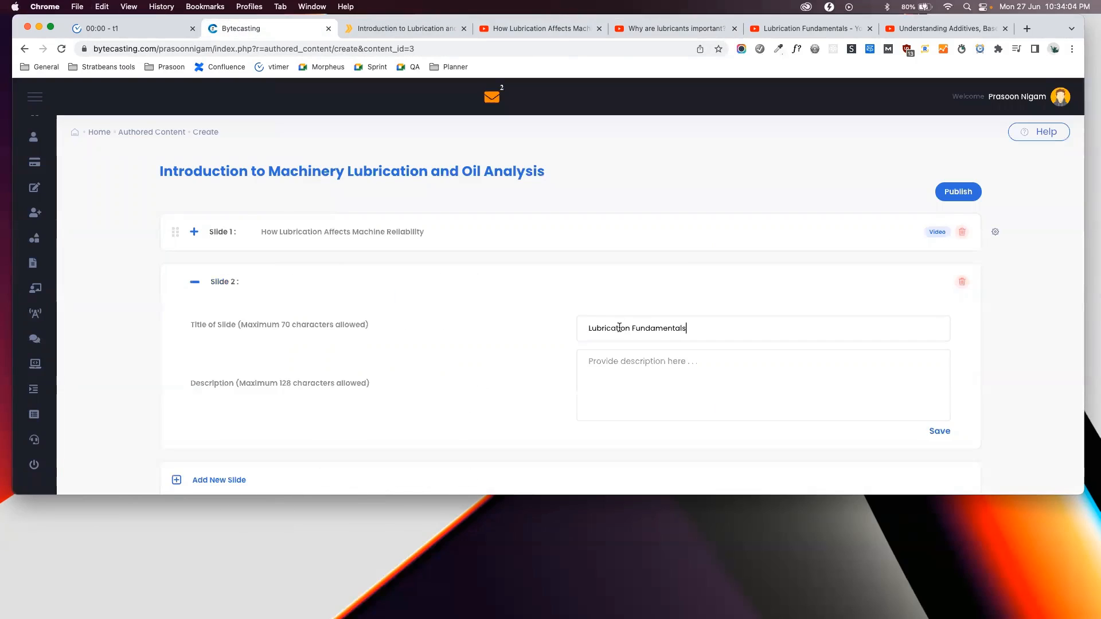
click(932, 433)
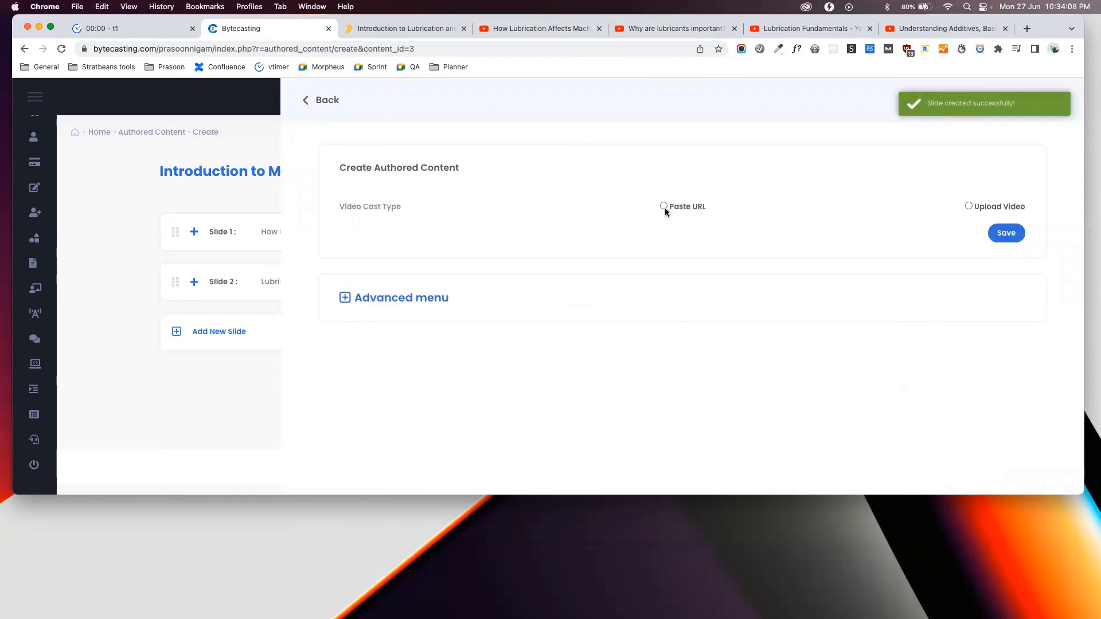
click(663, 207)
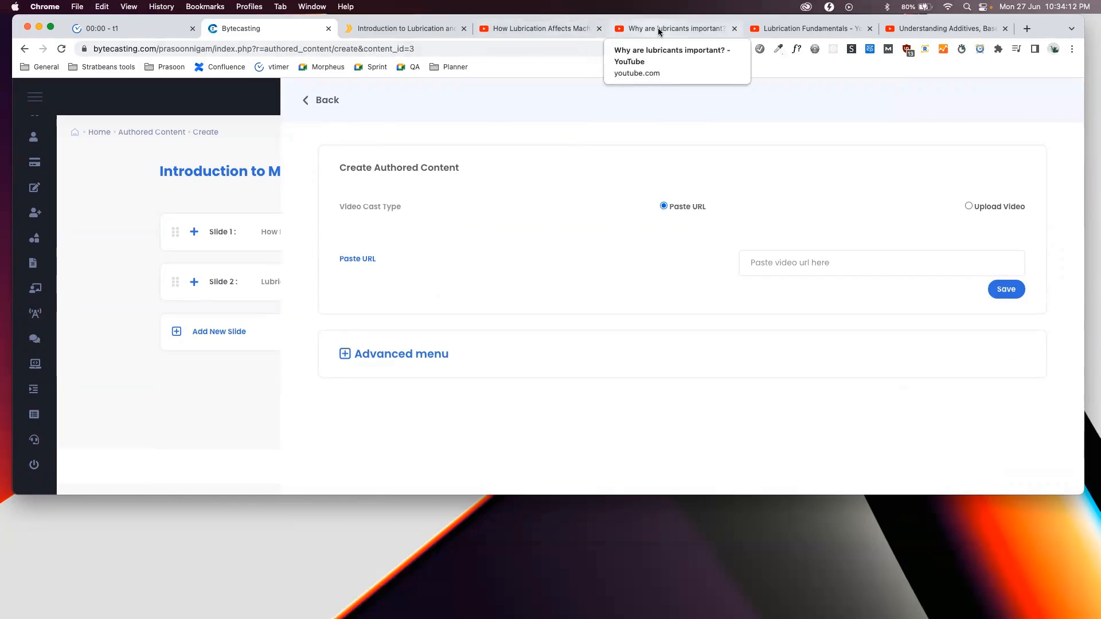
Open "Lubricants Fundamental Part 1" from the YouTube results for Lubrication Fundamentals and copy its share link
click(785, 27)
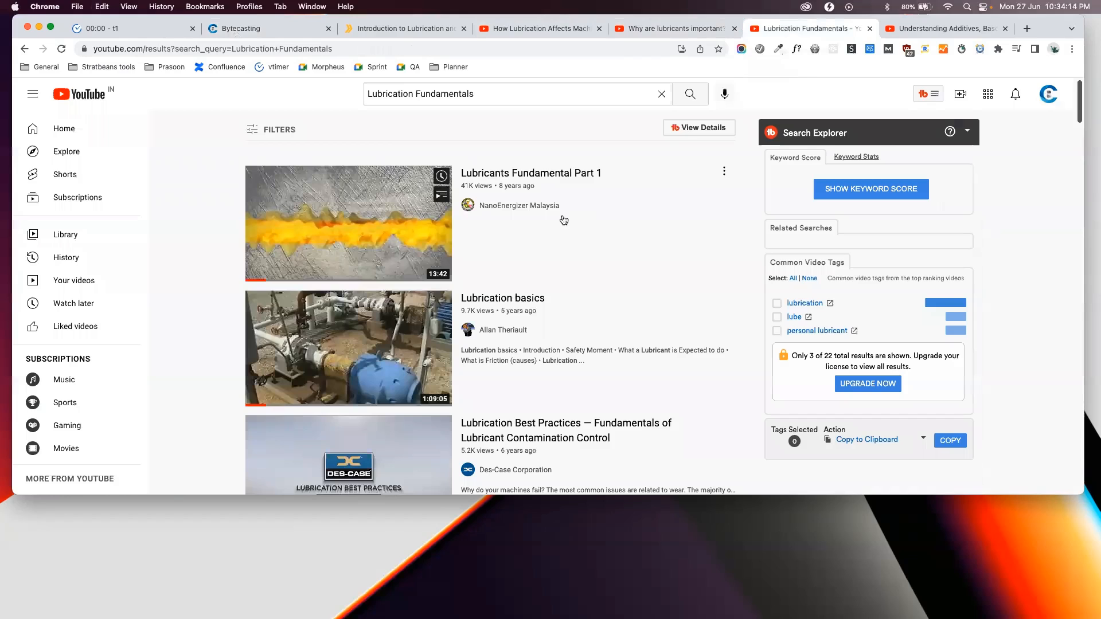
click(502, 178)
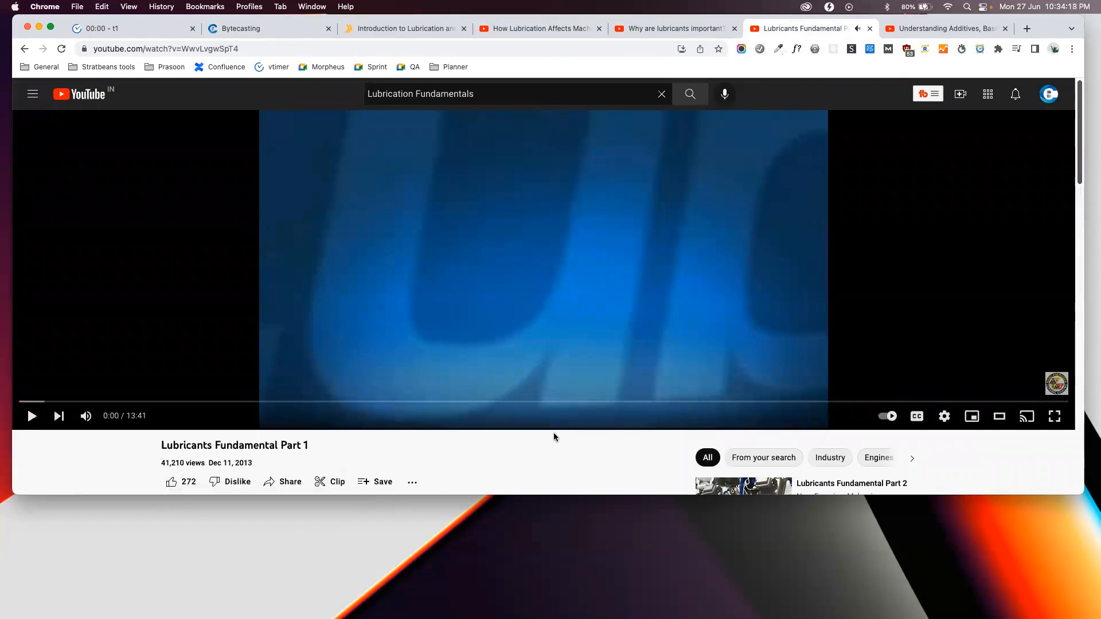
scroll(553, 432, down, 3)
click(288, 360)
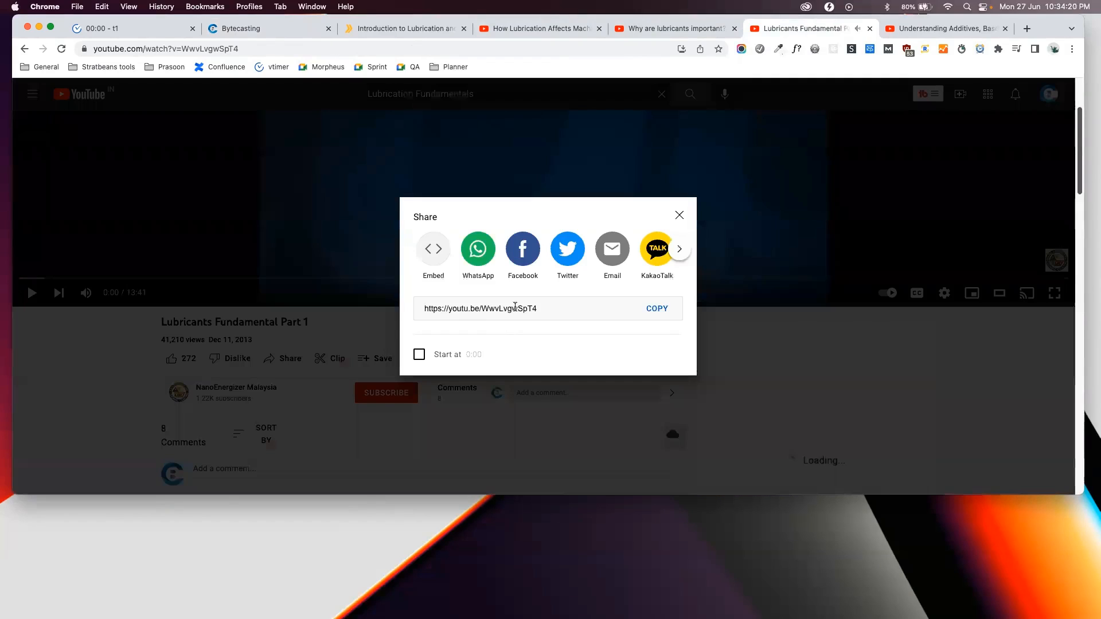
click(661, 309)
Set slide 2's video URL in Bytecasting to the copied YouTube link and save the slide
click(291, 31)
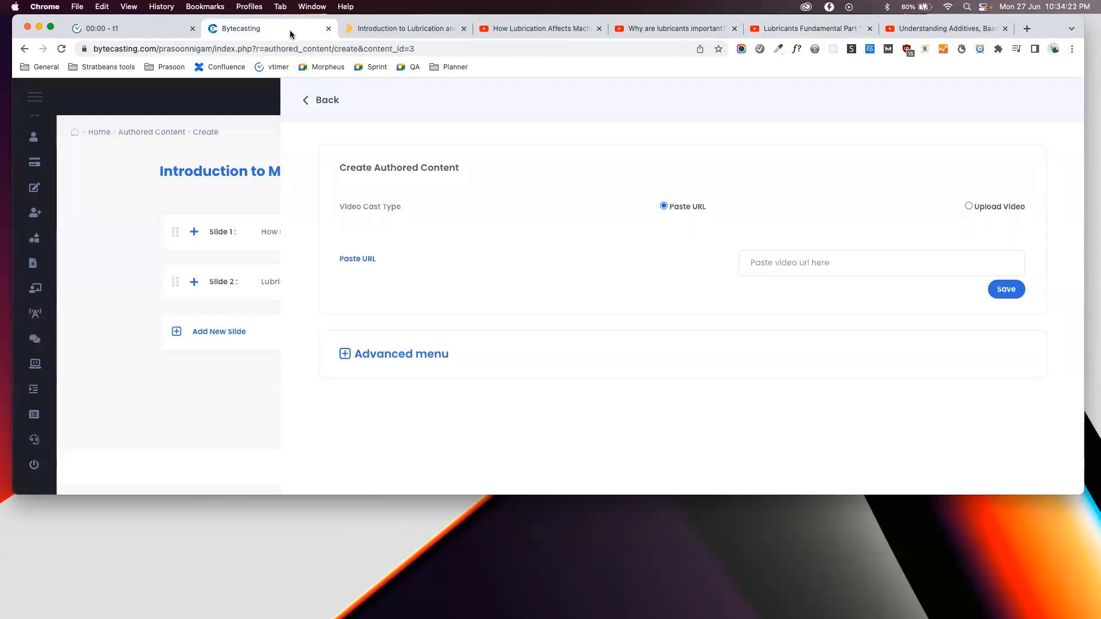
key(super+v)
click(1001, 289)
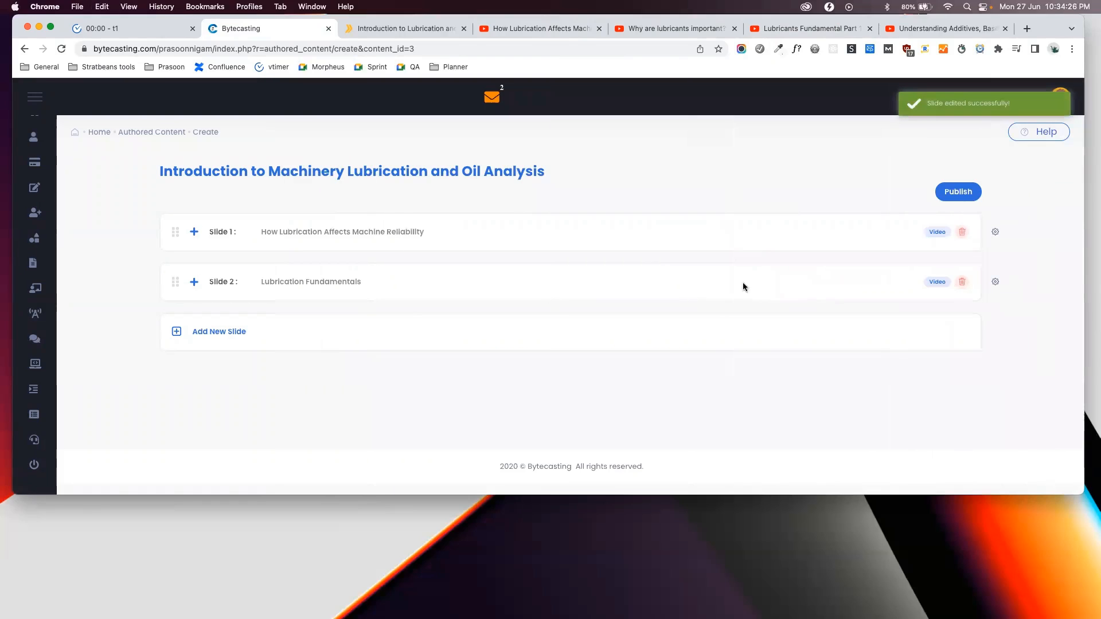
Add a Video slide as slide 3 and copy the outline heading "Understanding Additives, Base Oils and Grease Thickeners" from the Machinery Lubrication page
click(177, 334)
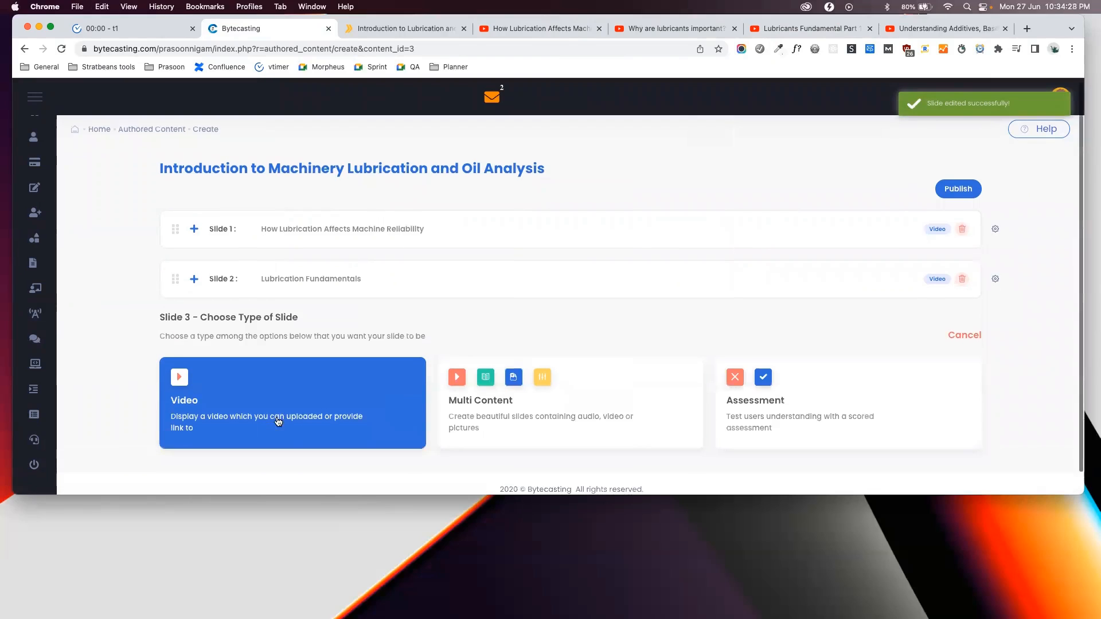
click(287, 413)
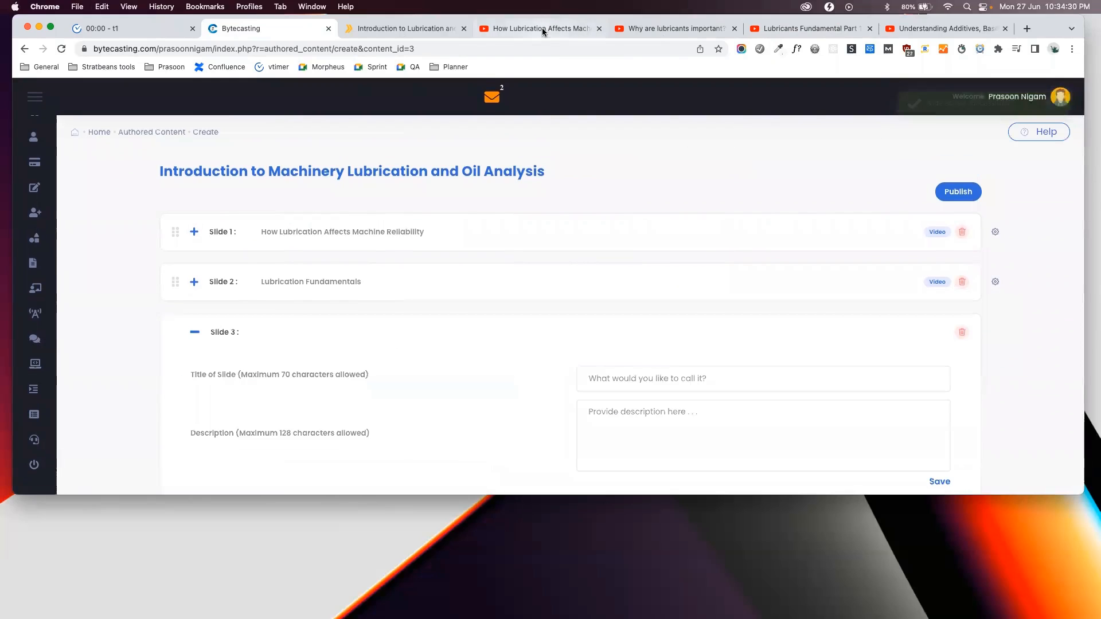
click(381, 29)
scroll(430, 273, down, 1)
scroll(430, 274, down, 2)
drag(345, 285, 292, 274)
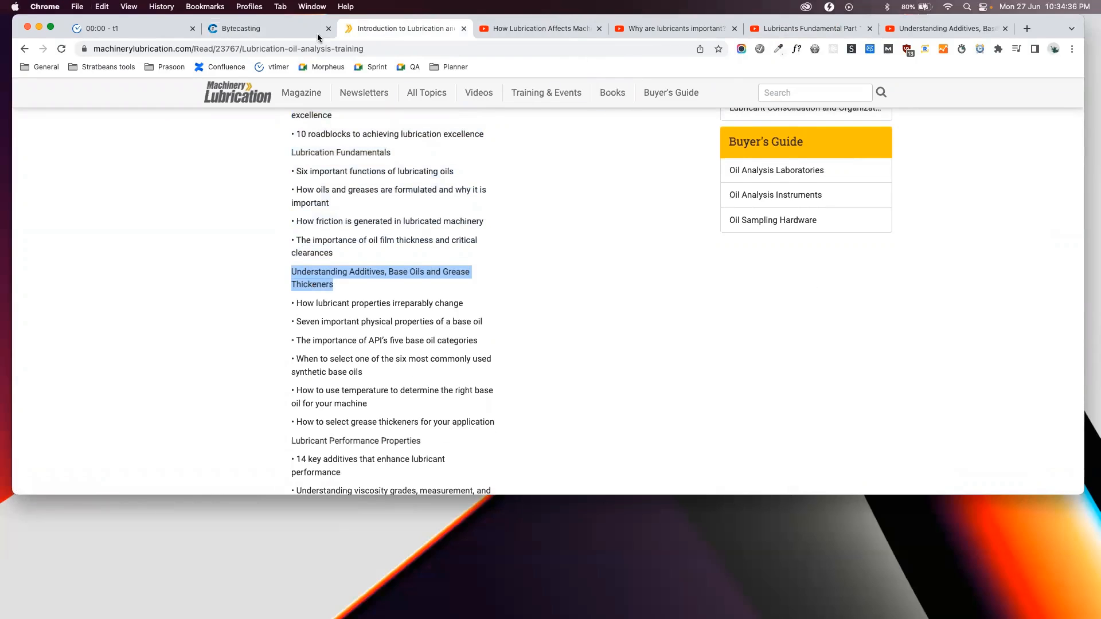
Save slide 3 in Bytecasting titled "Understanding Additives, Base Oils and Grease Thickeners" and set its video cast type to Paste URL
click(270, 27)
click(654, 375)
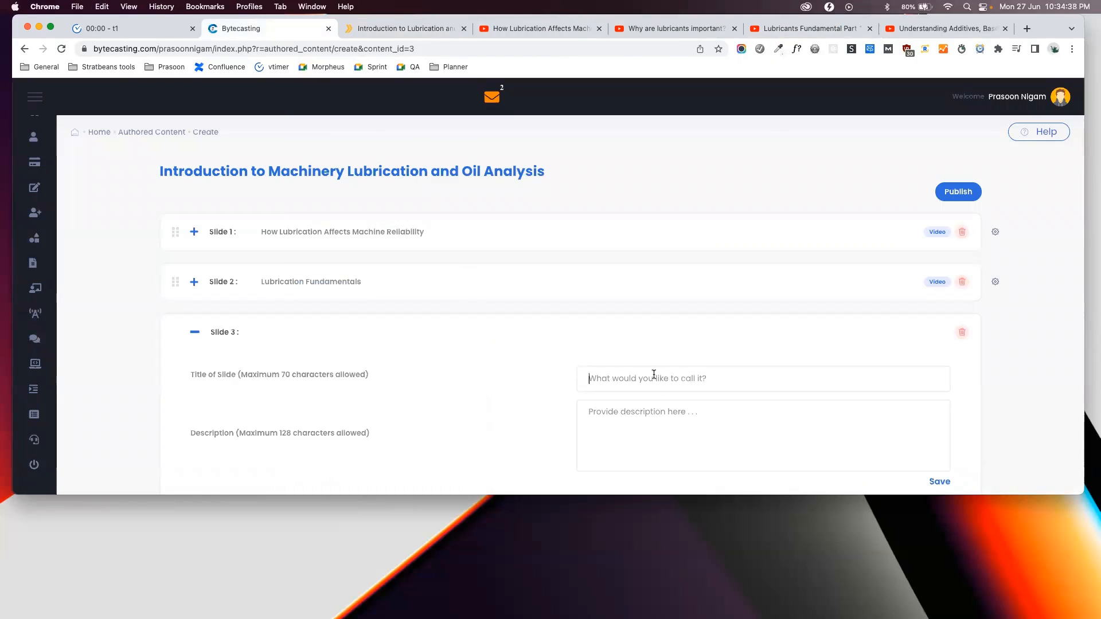
key(super+v)
scroll(687, 374, down, 2)
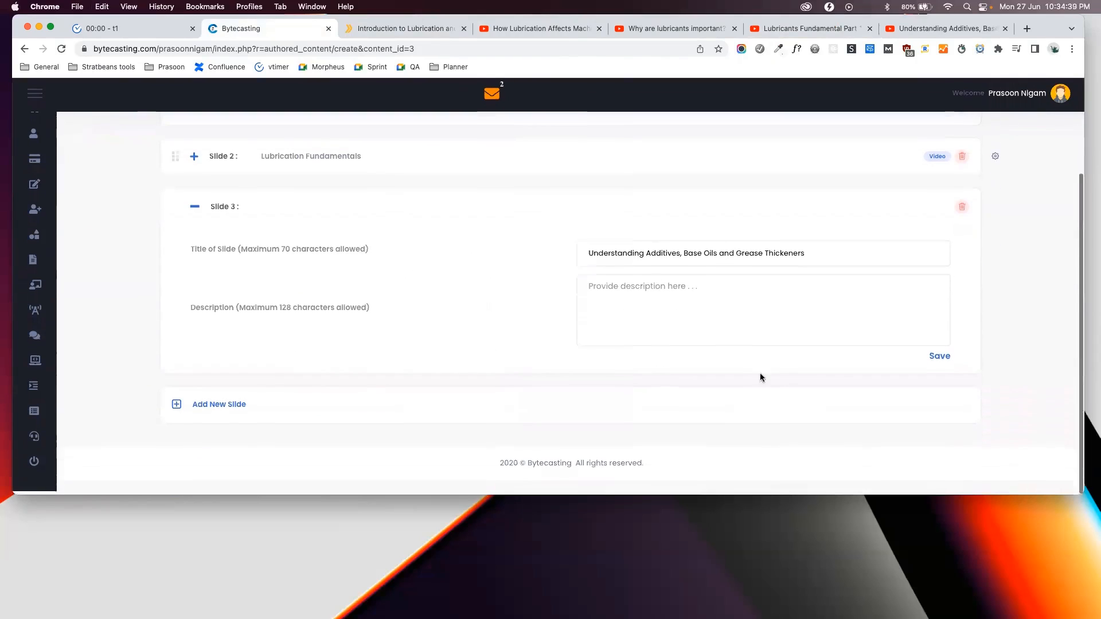
click(935, 364)
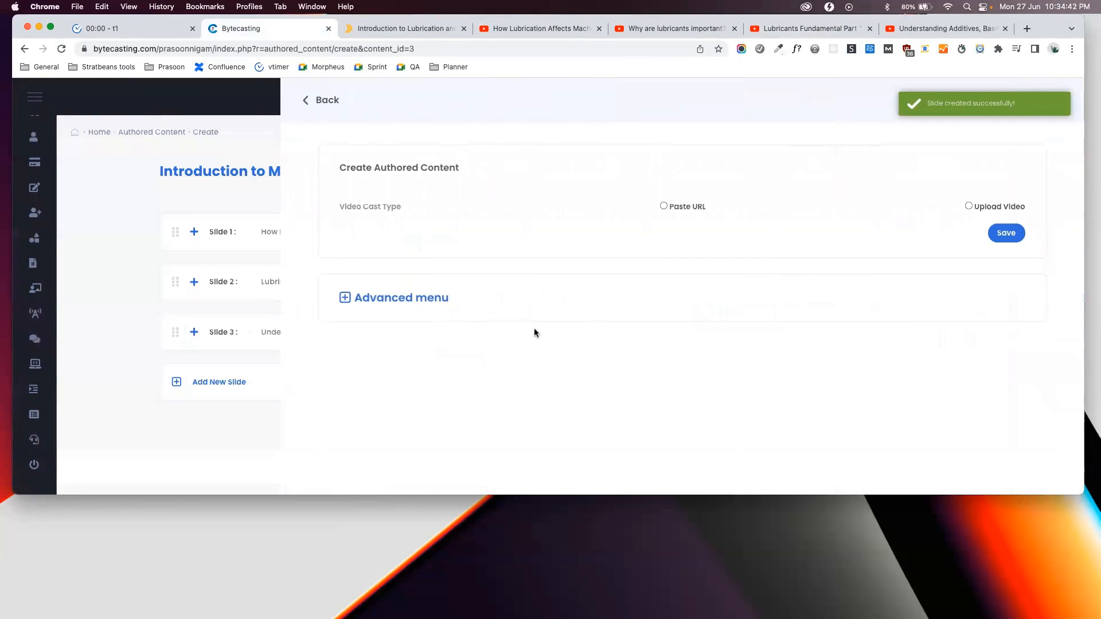
click(663, 206)
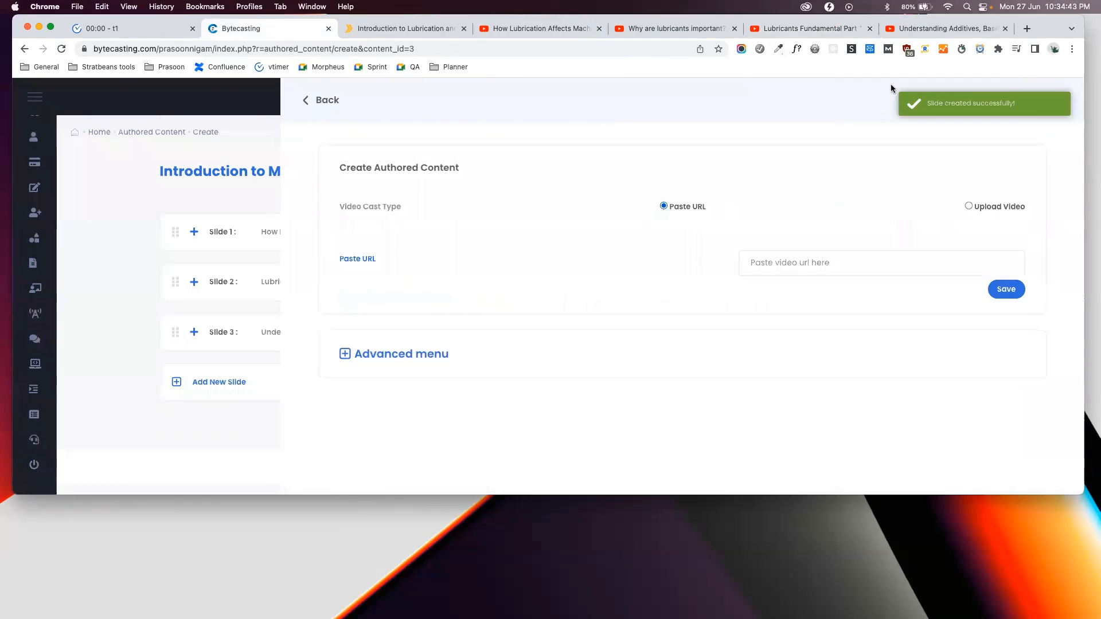
Open the YouTube result "Base Oils and Types of Additives", pause it and copy its share link
click(920, 28)
click(432, 211)
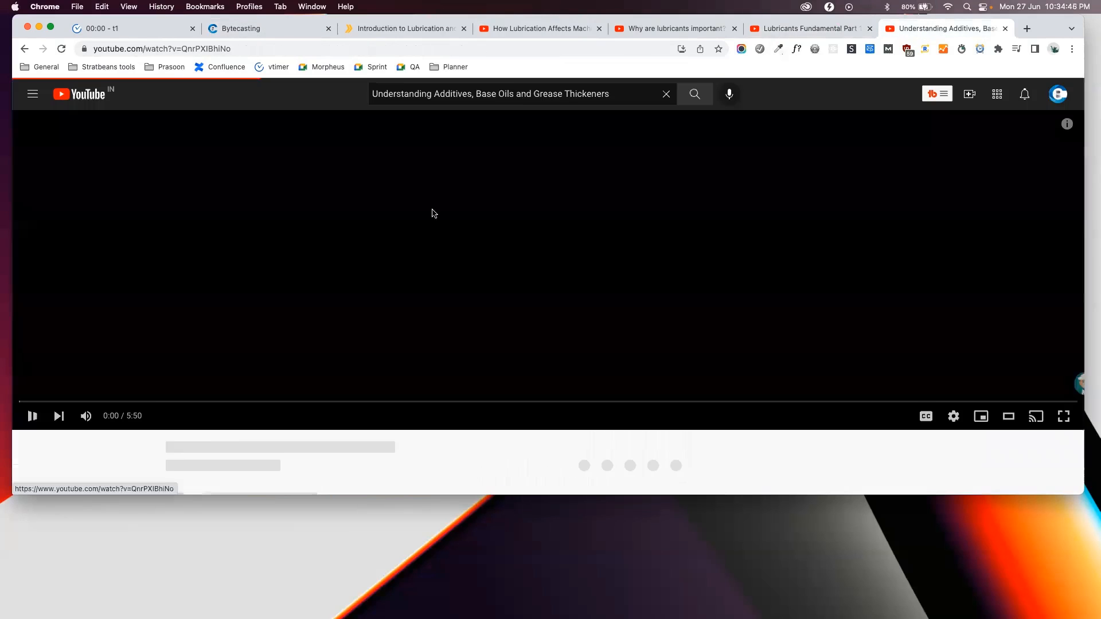
click(544, 288)
scroll(425, 369, down, 3)
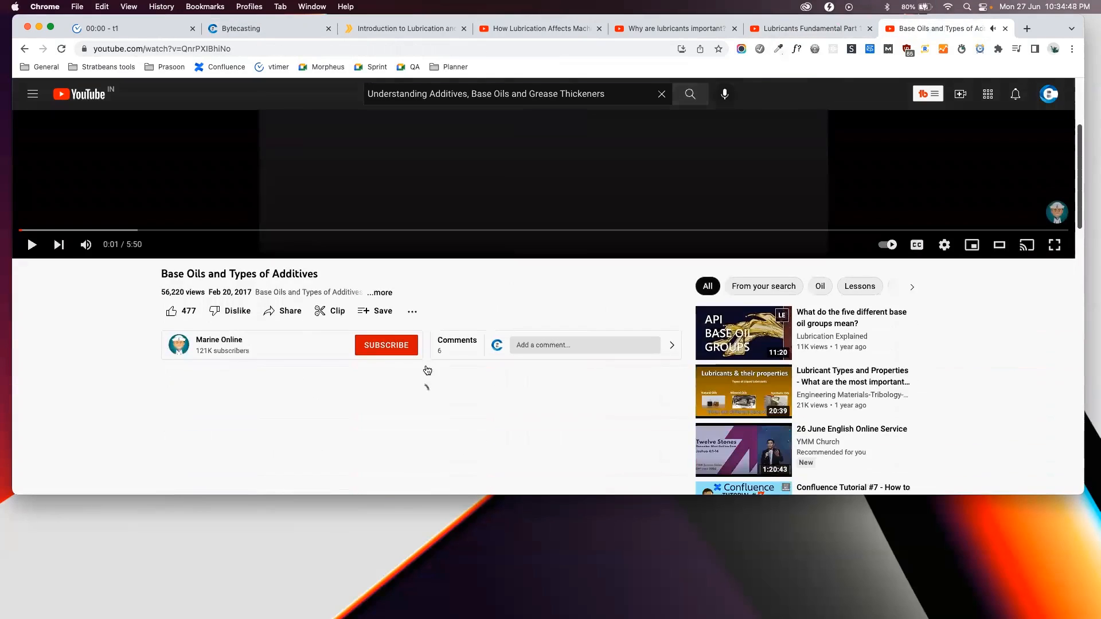
click(283, 310)
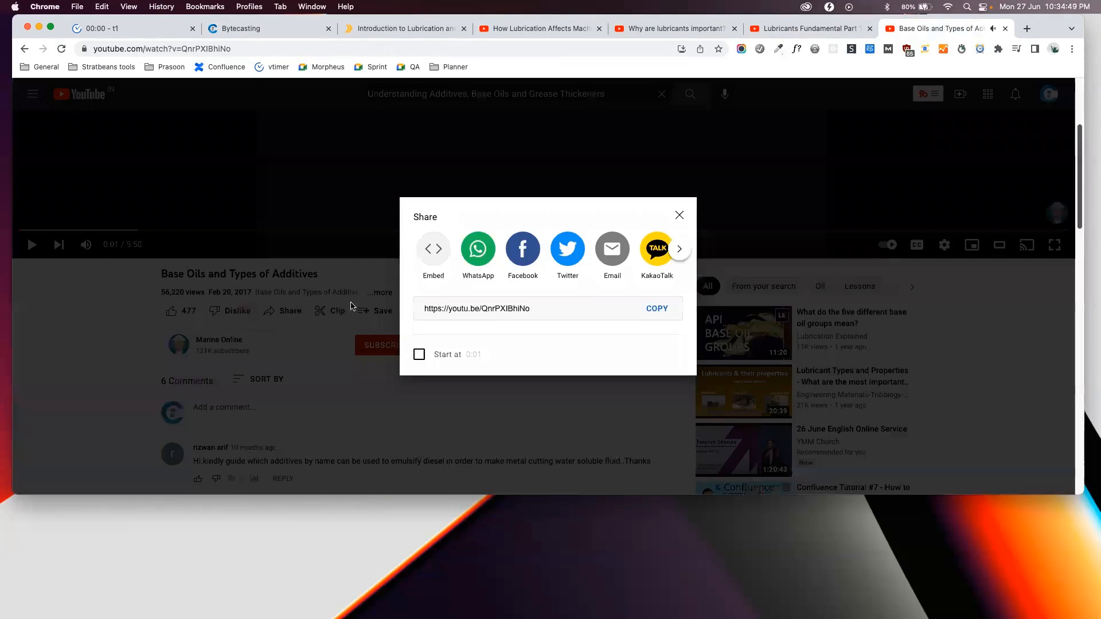
click(657, 308)
Set slide 3's video URL in Bytecasting to the copied YouTube link and save the slide
click(253, 28)
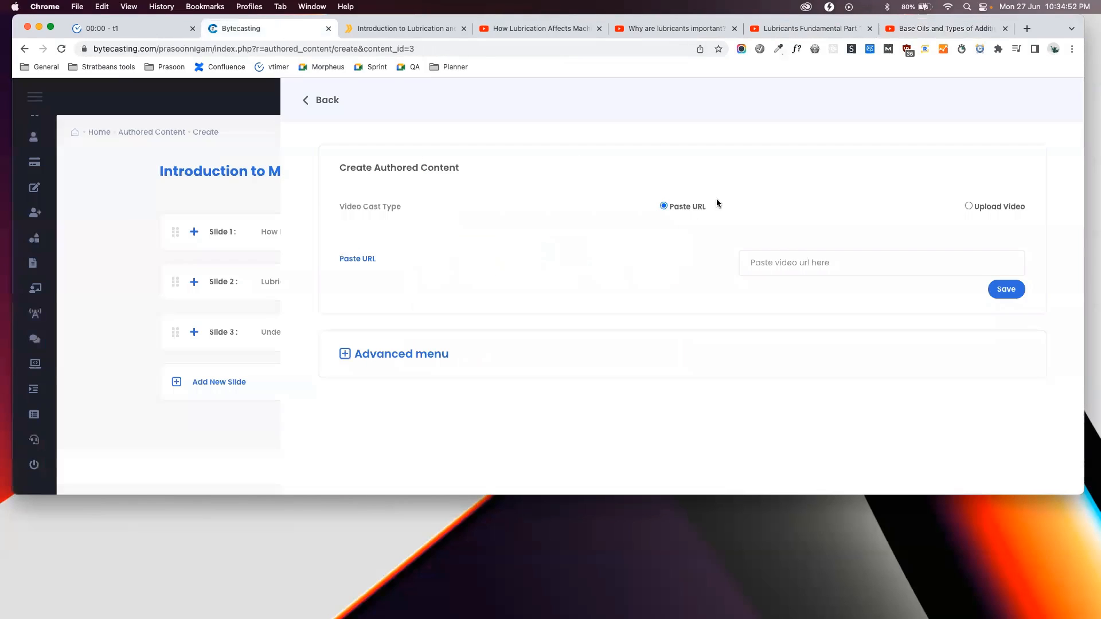
click(770, 259)
key(super+v)
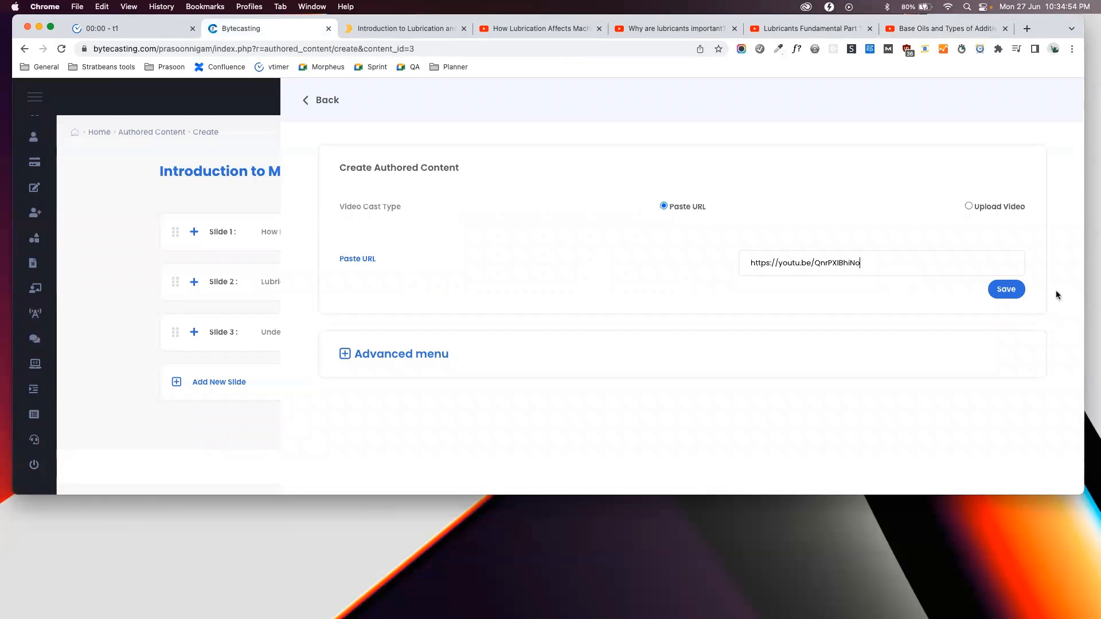
click(1006, 289)
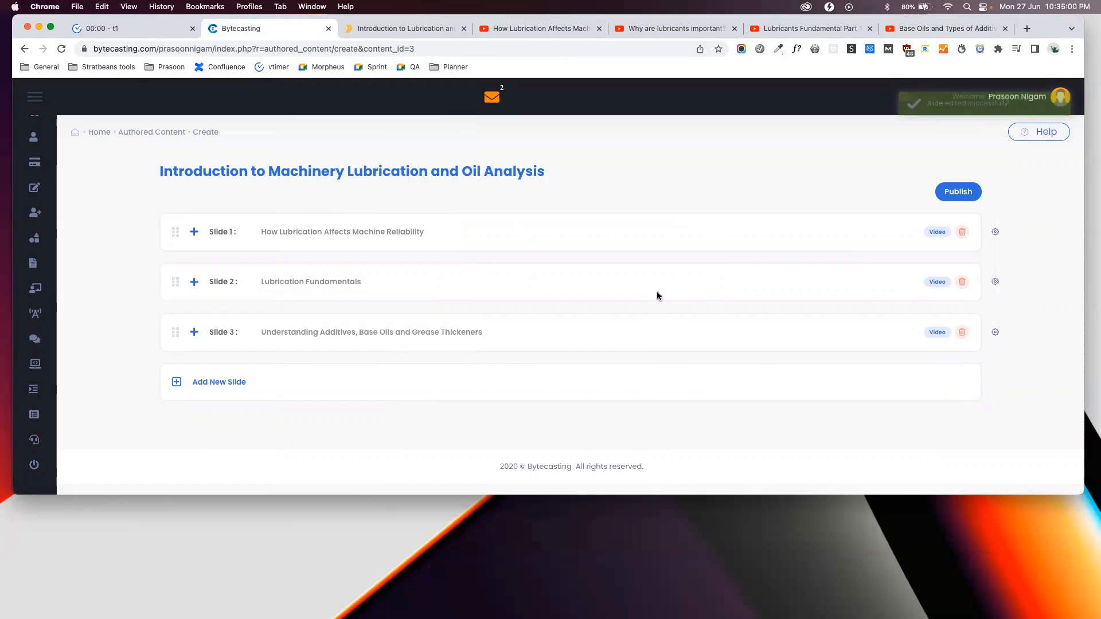
Publish the three-slide course and view its first slide in the course player
click(957, 192)
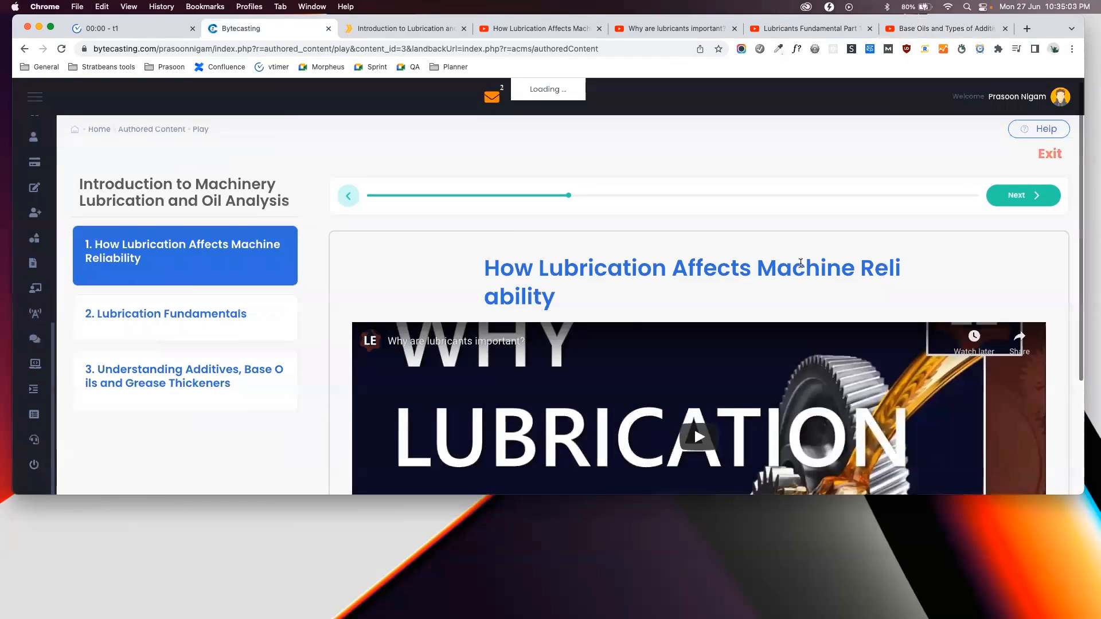
scroll(800, 263, down, 5)
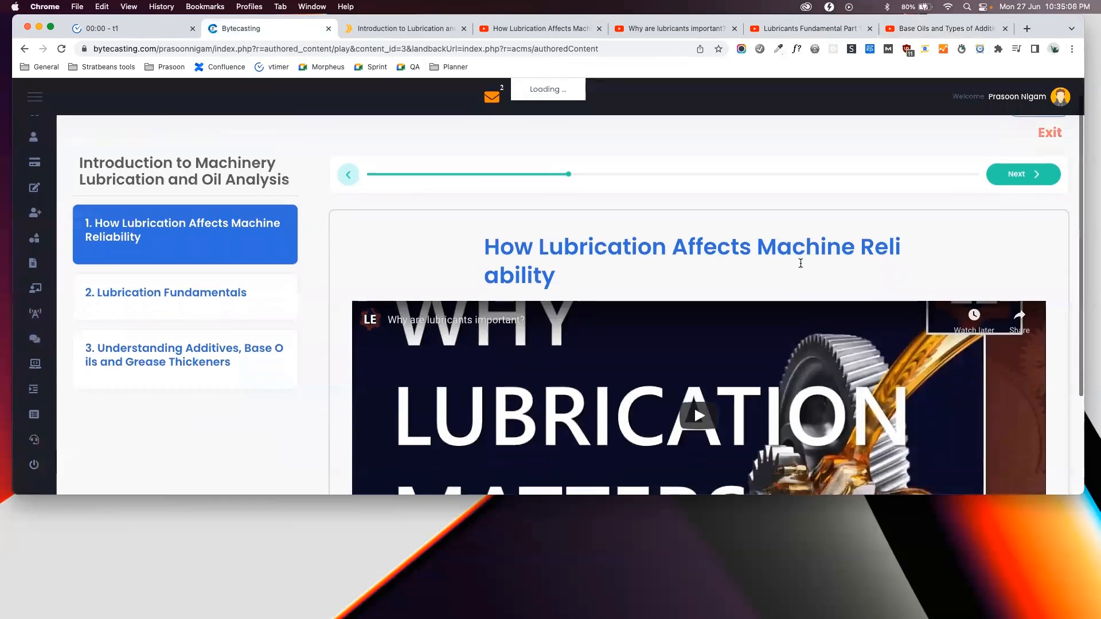
scroll(800, 266, up, 3)
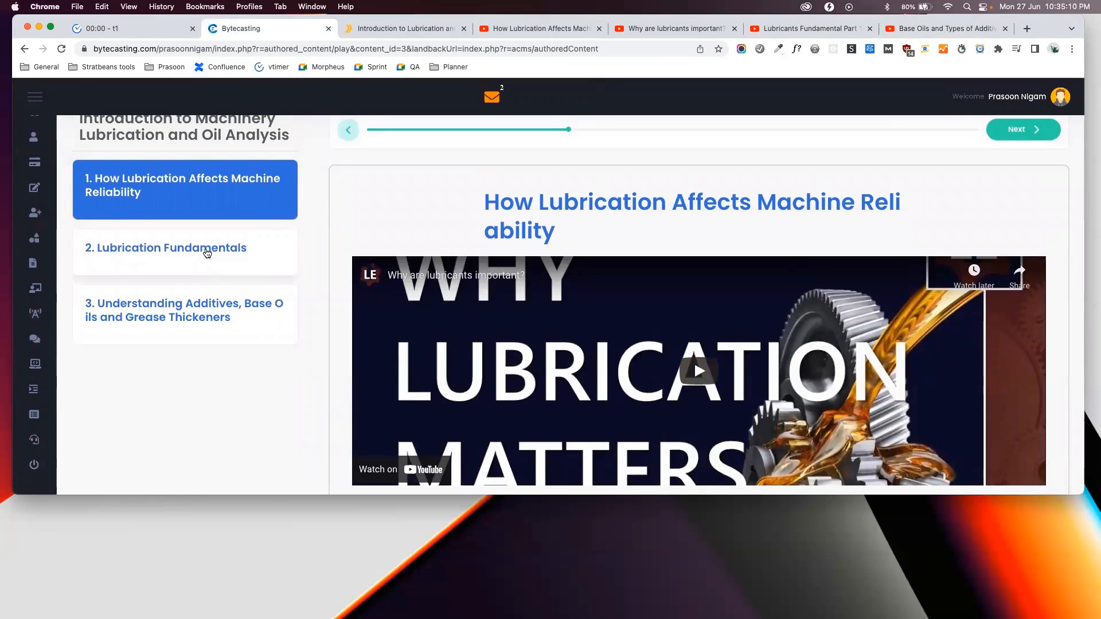
Review the "Lubrication Fundamentals" and "Understanding Additives, Base Oils and Grease Thickeners" slides in the published course
click(194, 255)
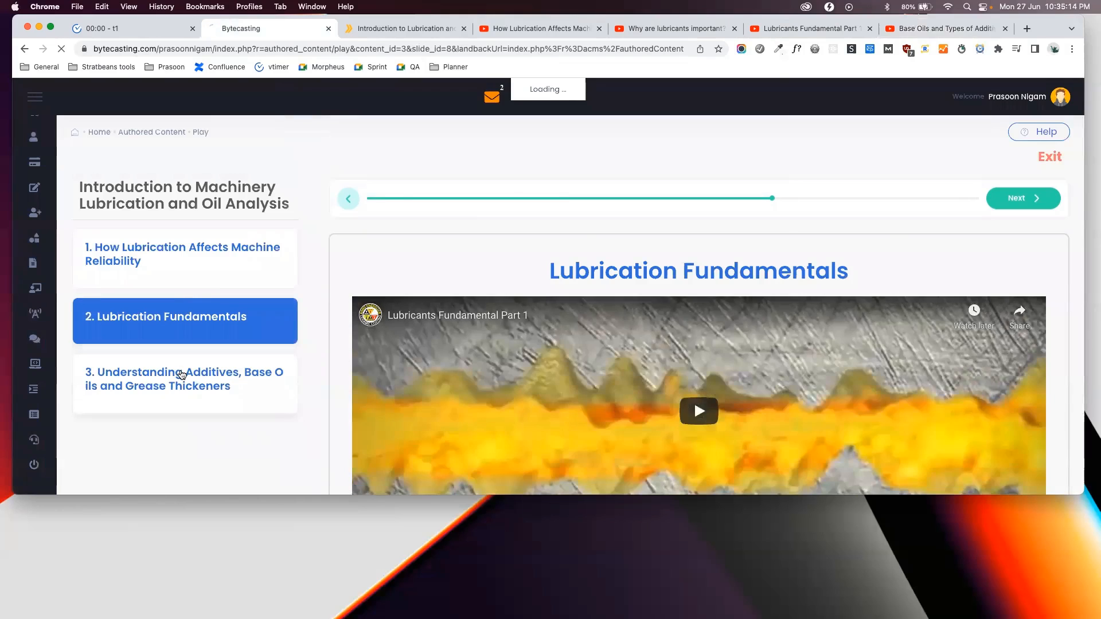
click(181, 374)
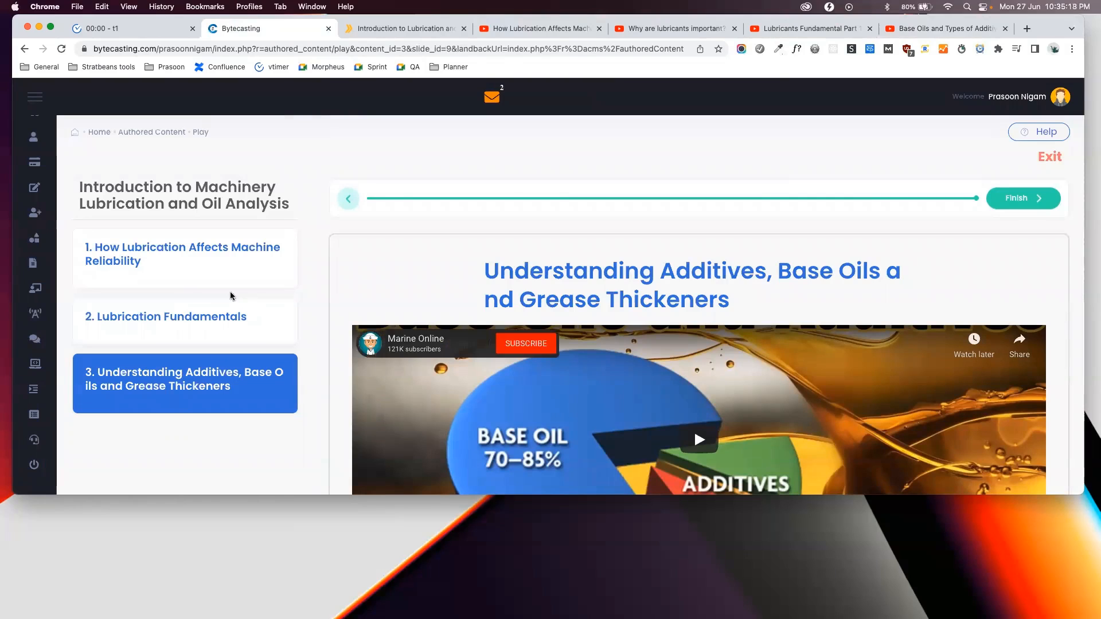
click(168, 321)
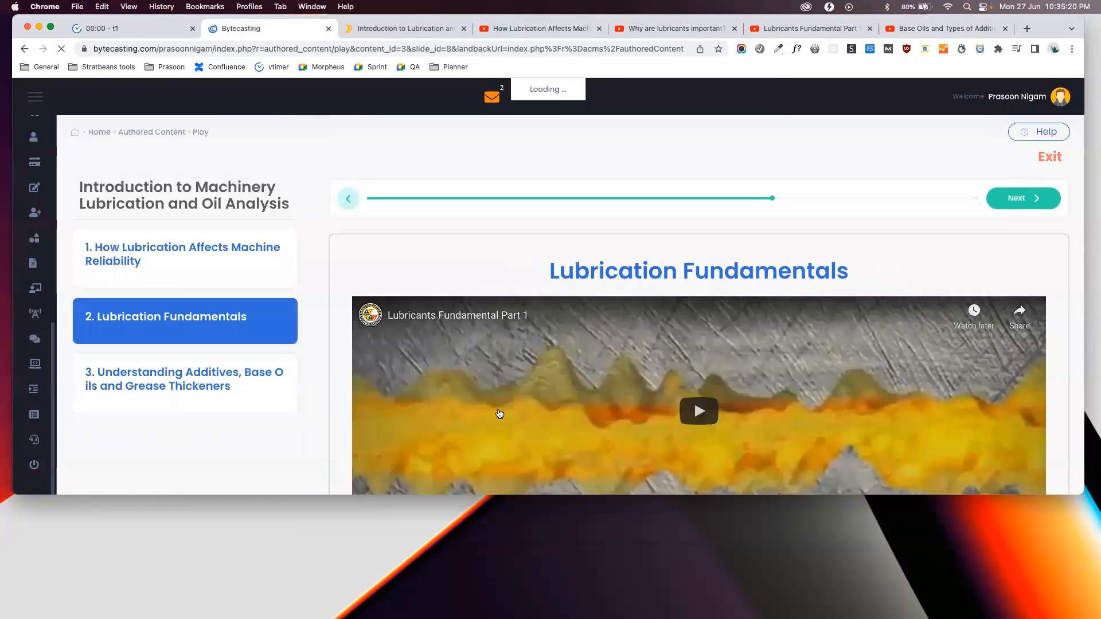
scroll(499, 410, down, 2)
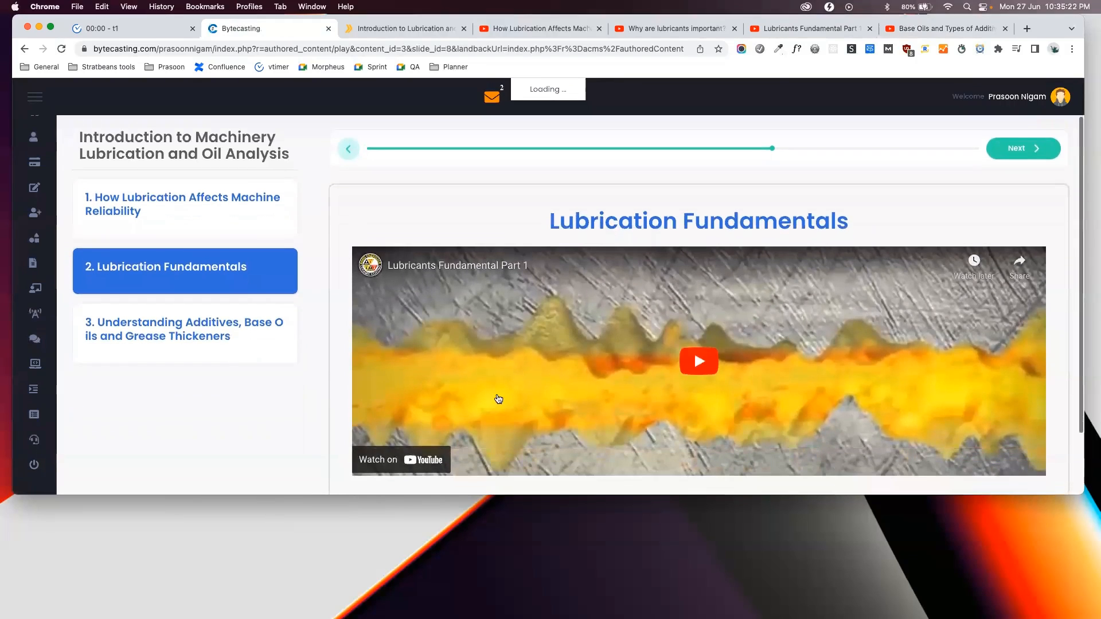
scroll(499, 396, down, 2)
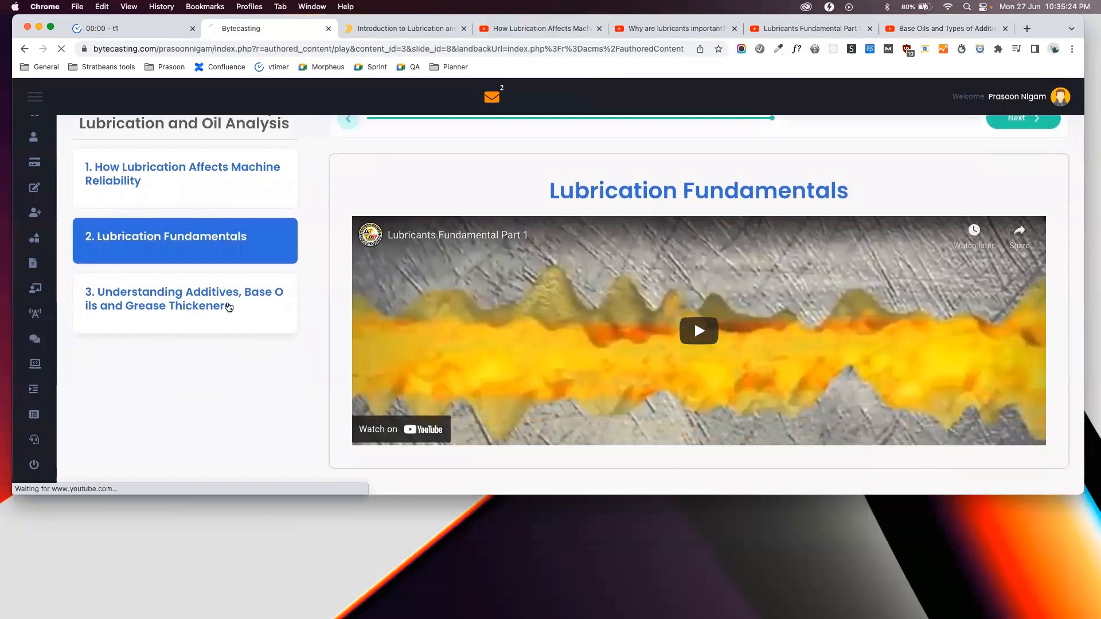
click(228, 307)
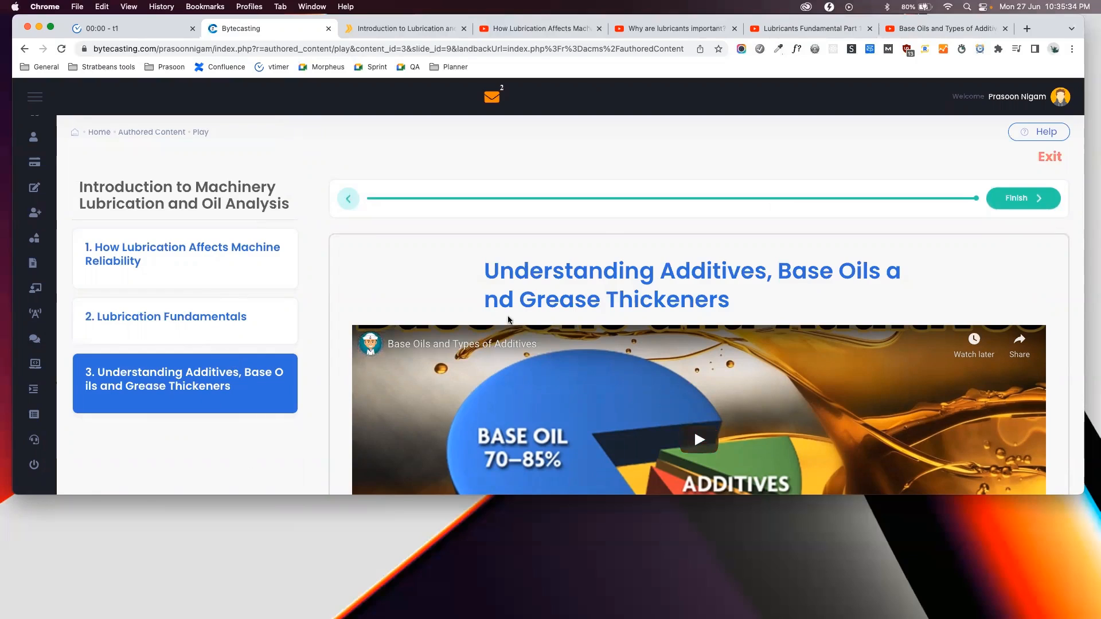
scroll(525, 255, down, 1)
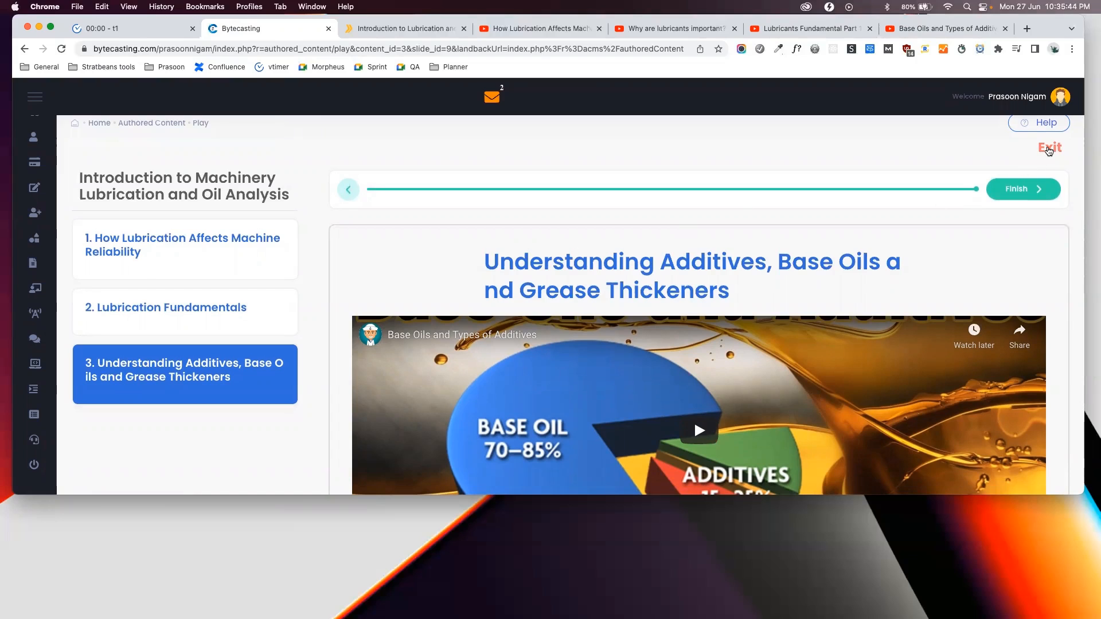
Exit the course player, confirm leaving the course, and open the Manage Courses list
click(1048, 150)
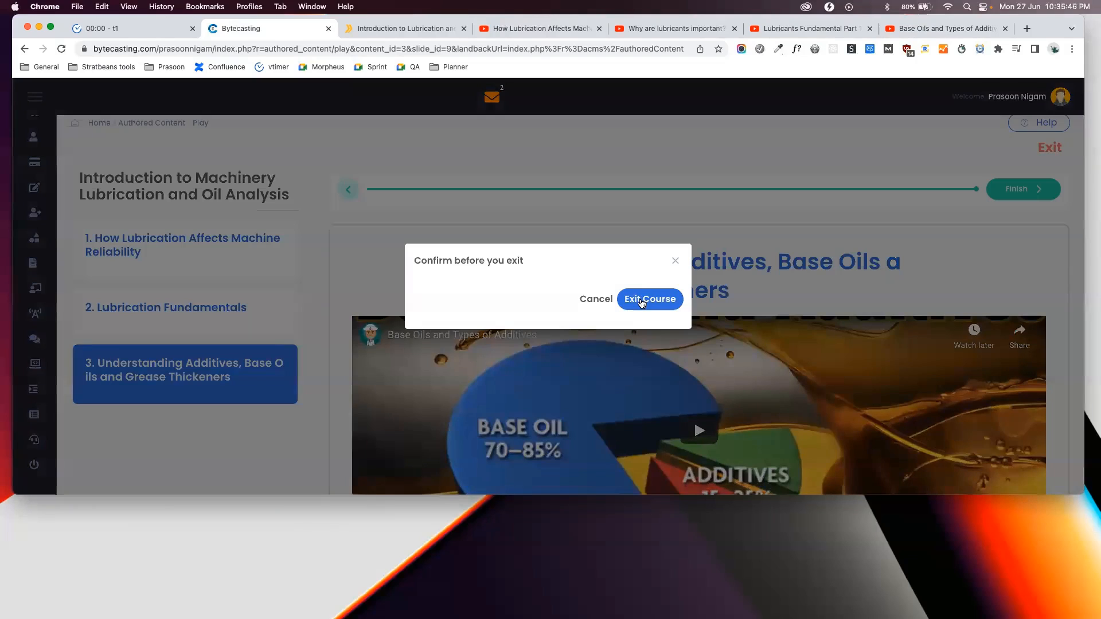
click(641, 300)
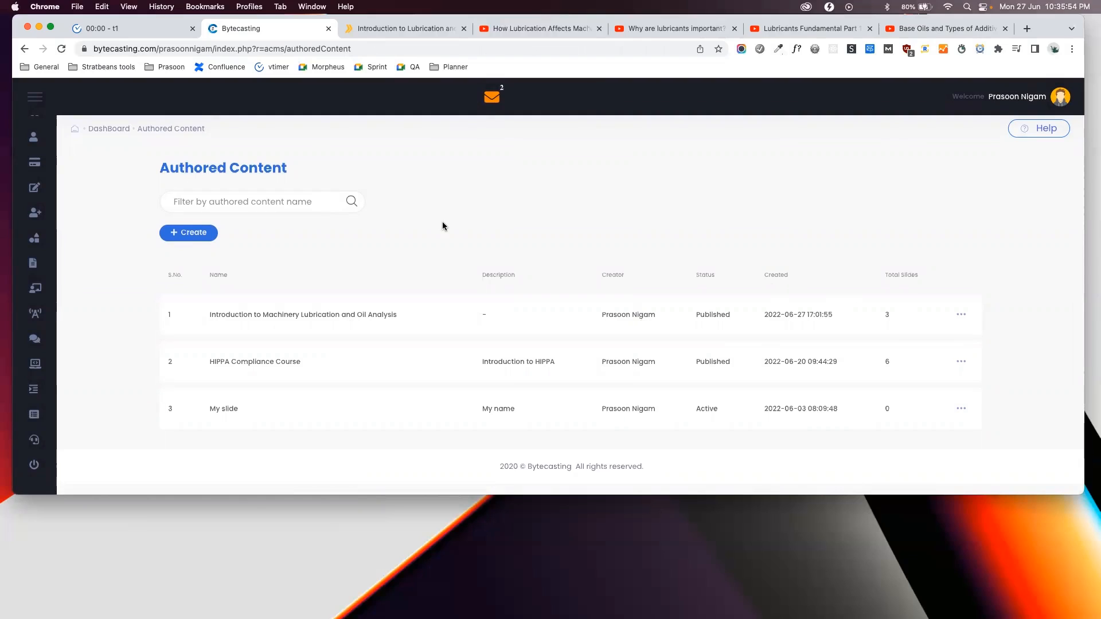
mouse_move(42, 225)
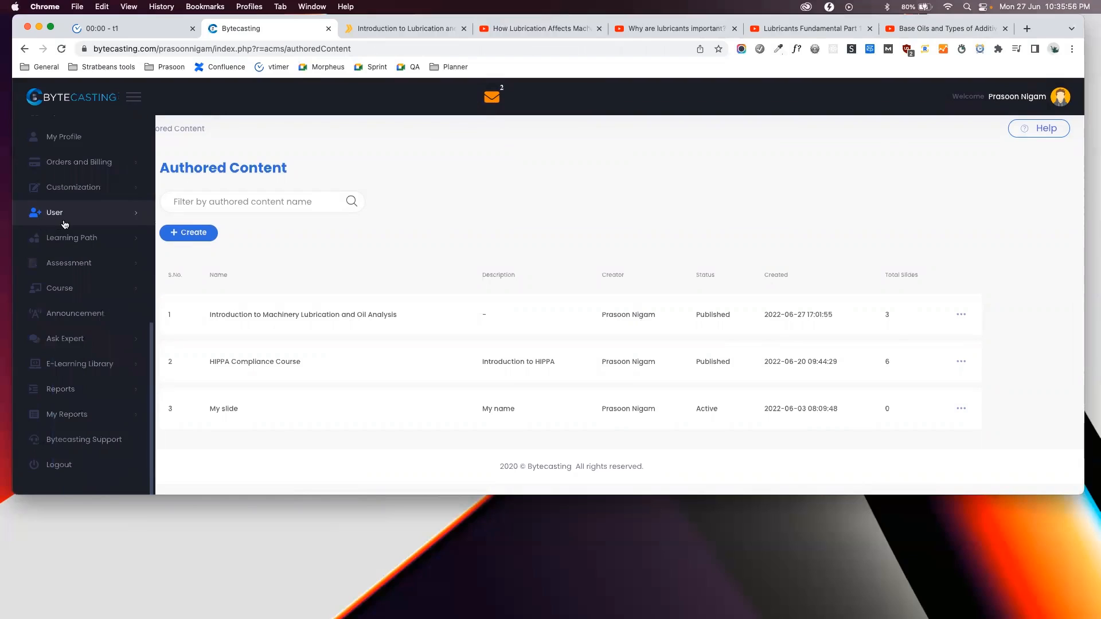
click(69, 290)
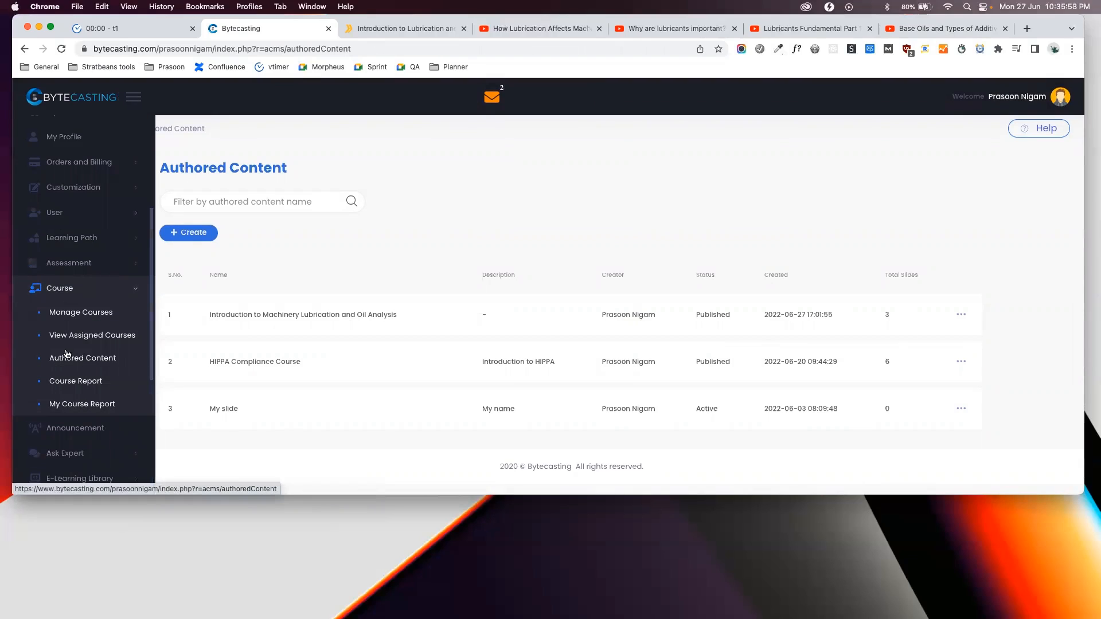
click(79, 312)
Create the course "Curated Lubrication Fundamentals" from the authored content "Introduction to Machinery Lubrication and Oil Analysis"
click(198, 238)
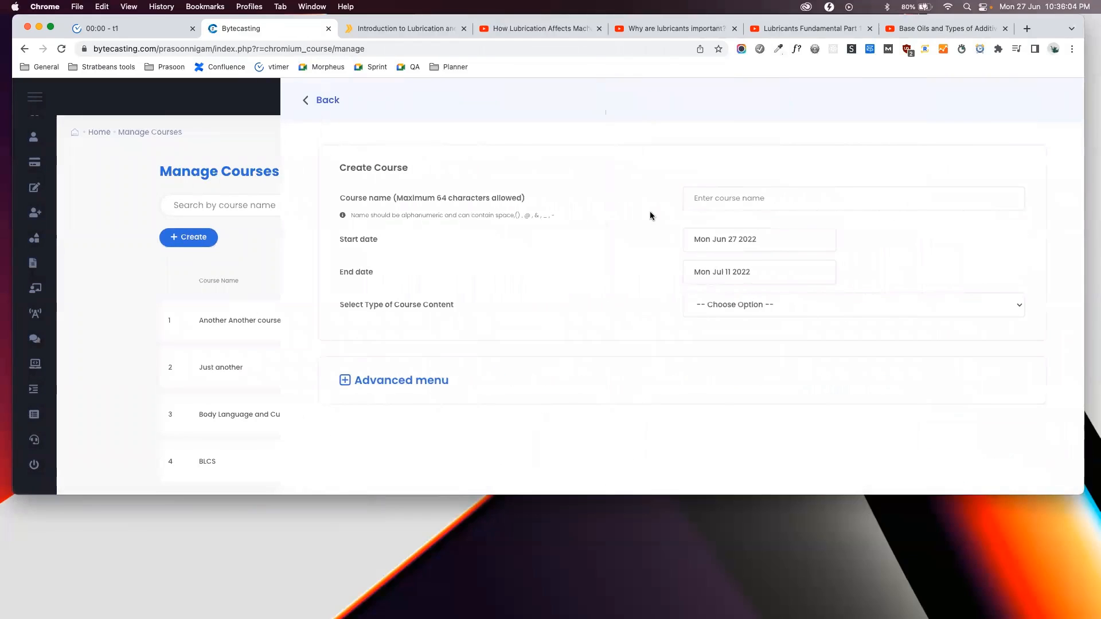
click(707, 203)
text(Curated Lubr)
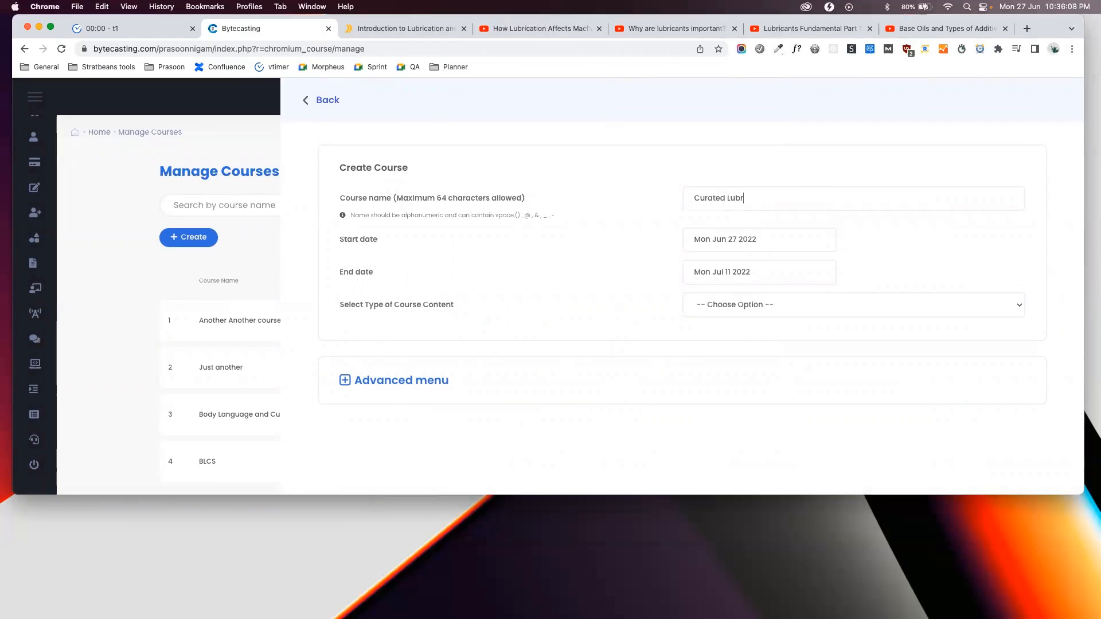
text(ication Funda)
click(800, 308)
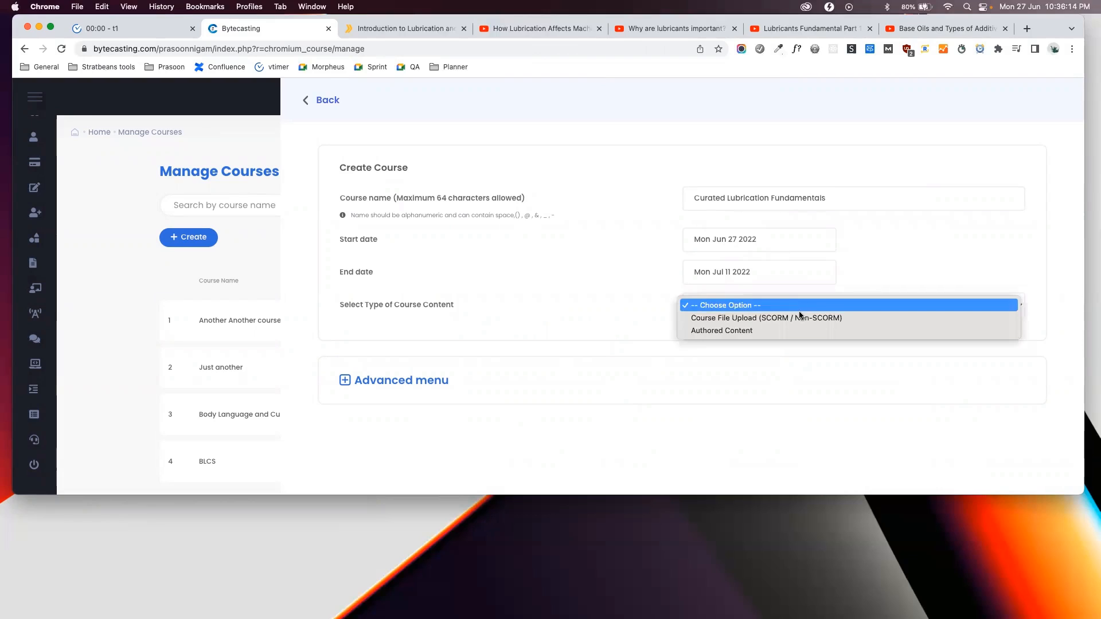
click(774, 330)
click(769, 337)
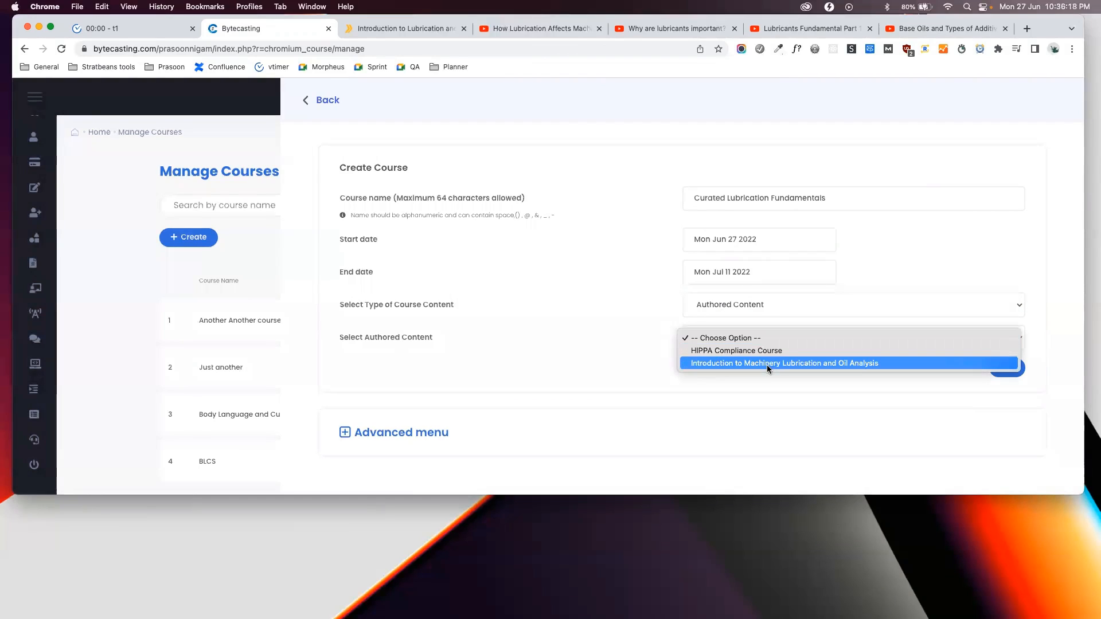
click(765, 365)
click(1006, 368)
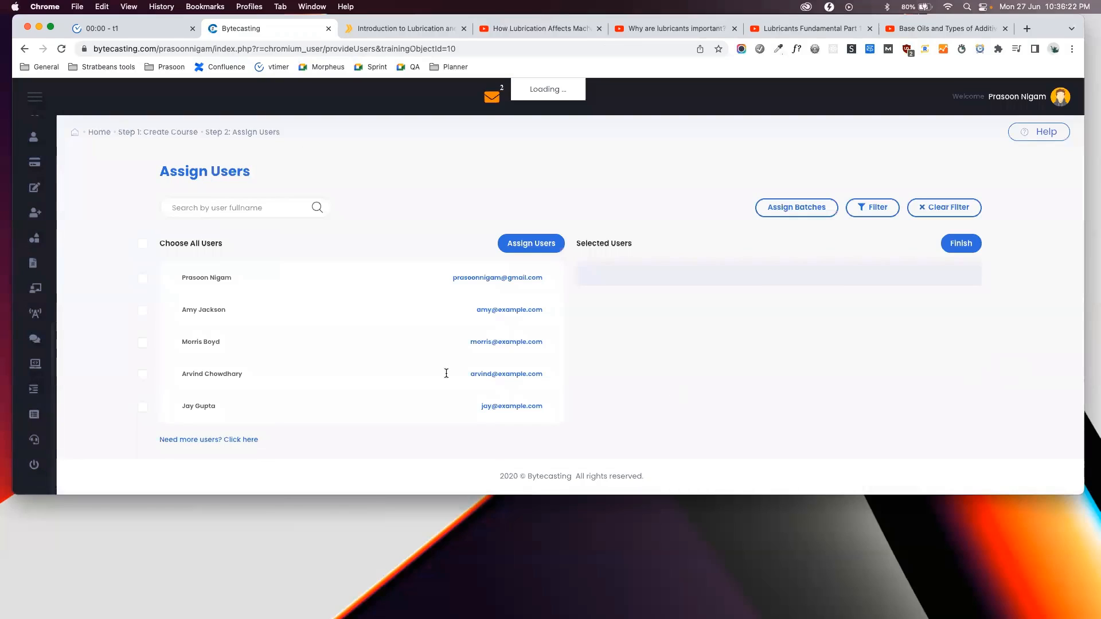
Assign the last three listed users to the new course and finish the assignment
click(142, 407)
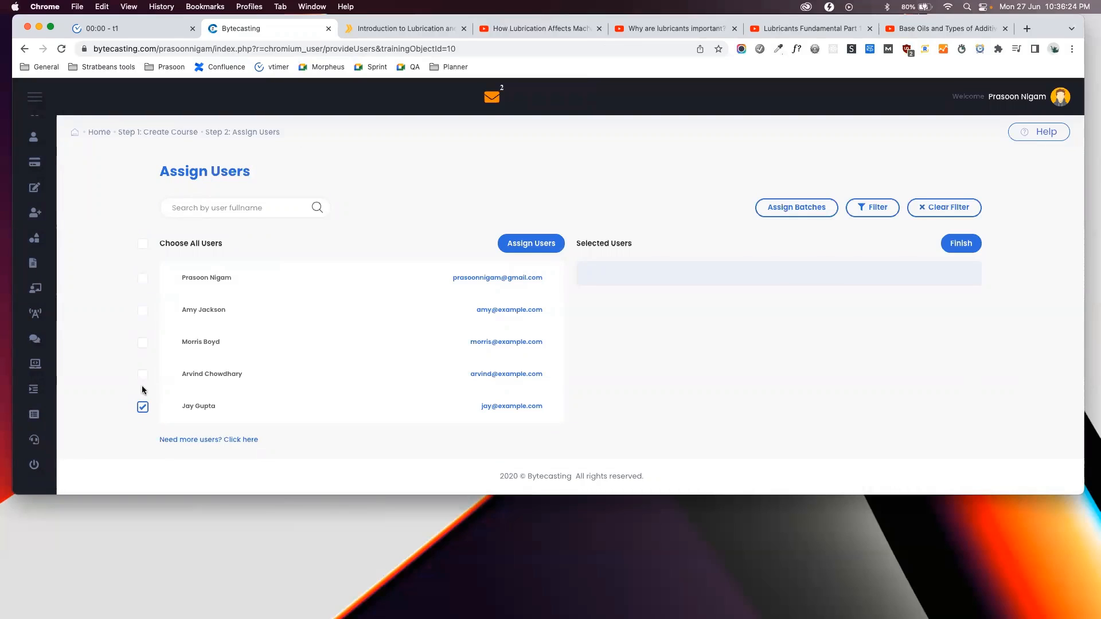
click(143, 374)
click(144, 343)
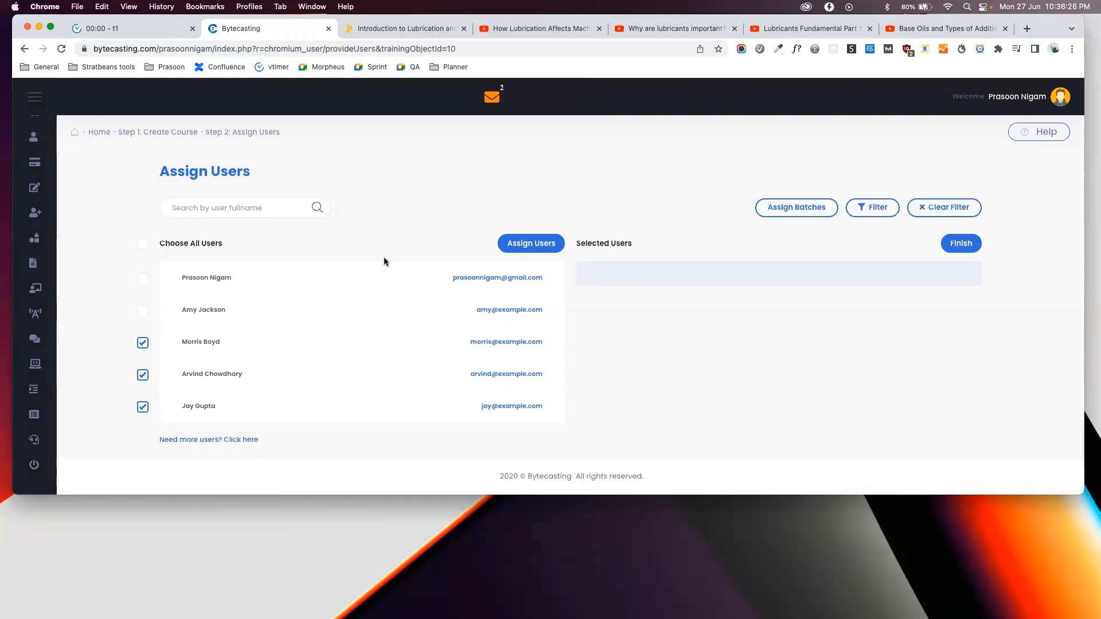
click(519, 245)
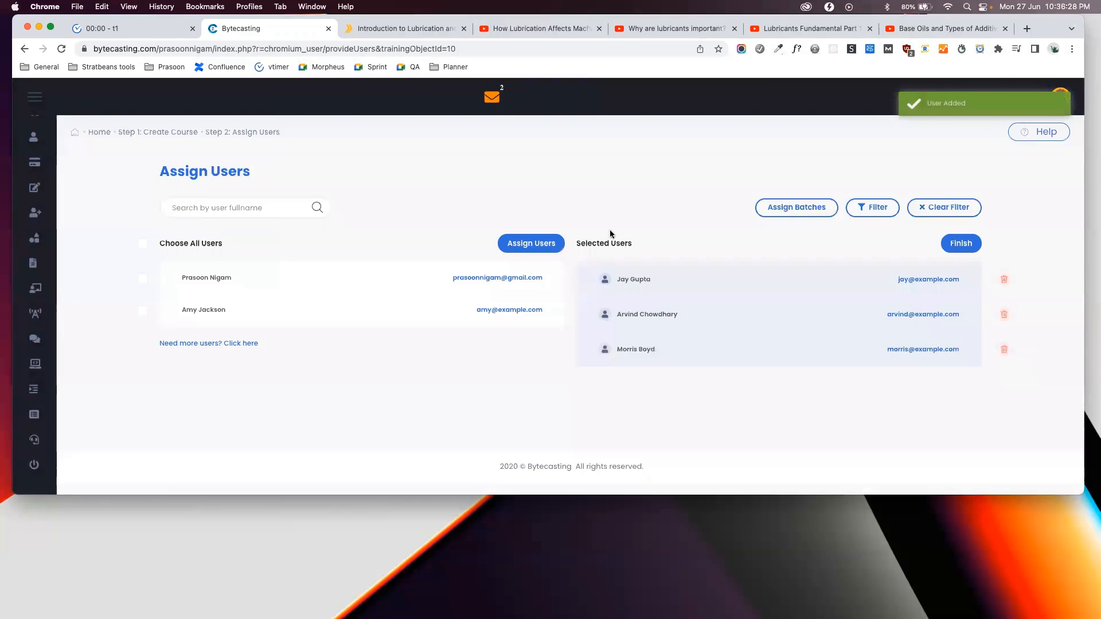
click(965, 244)
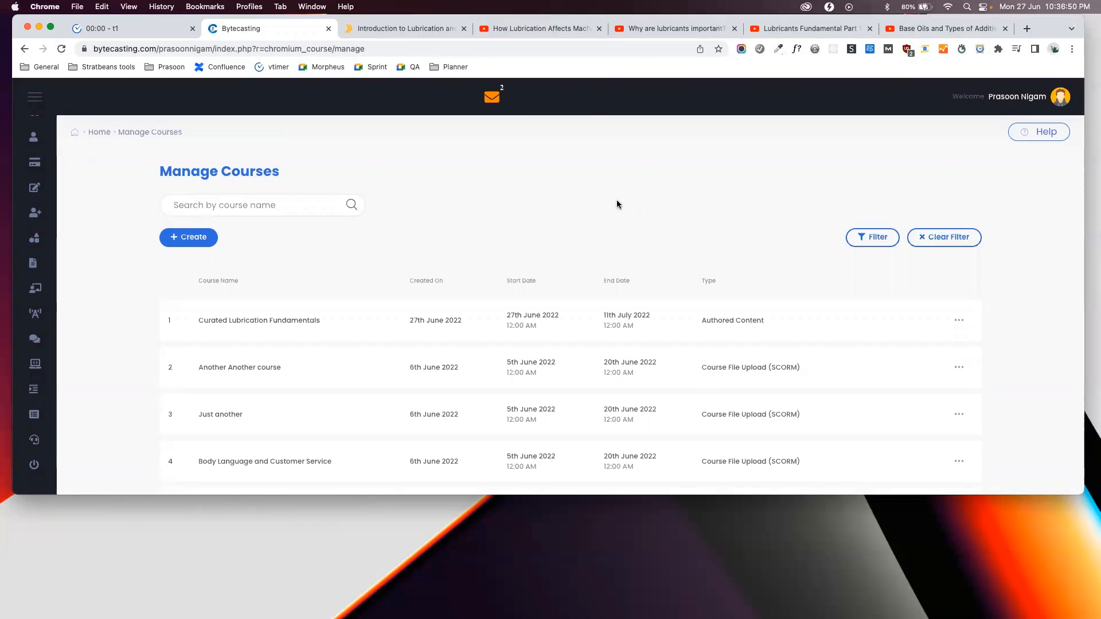
Switch to the learner's Incognito window, reload the dashboard and start the assigned course "Curated Lubrication Fundamentals"
key(ctrl+Left)
click(398, 49)
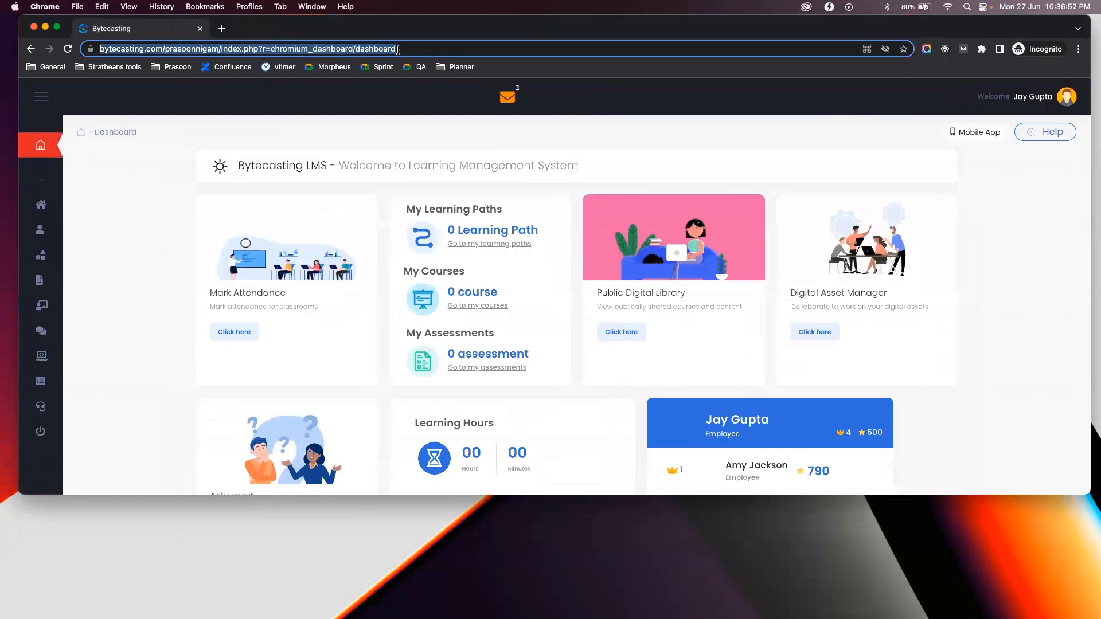
key(Return)
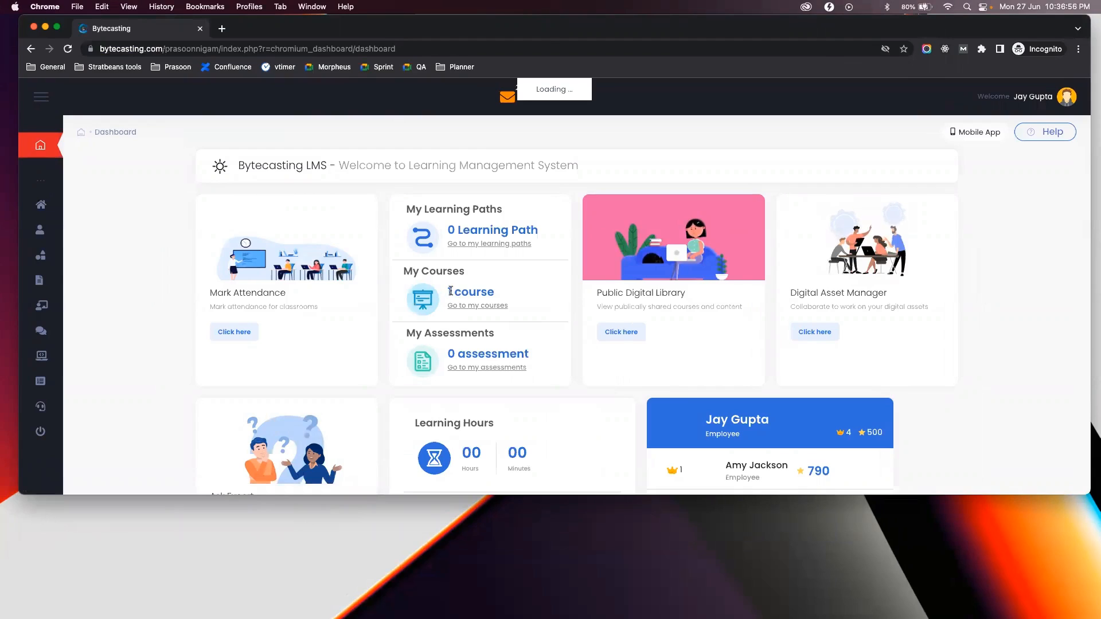
click(476, 306)
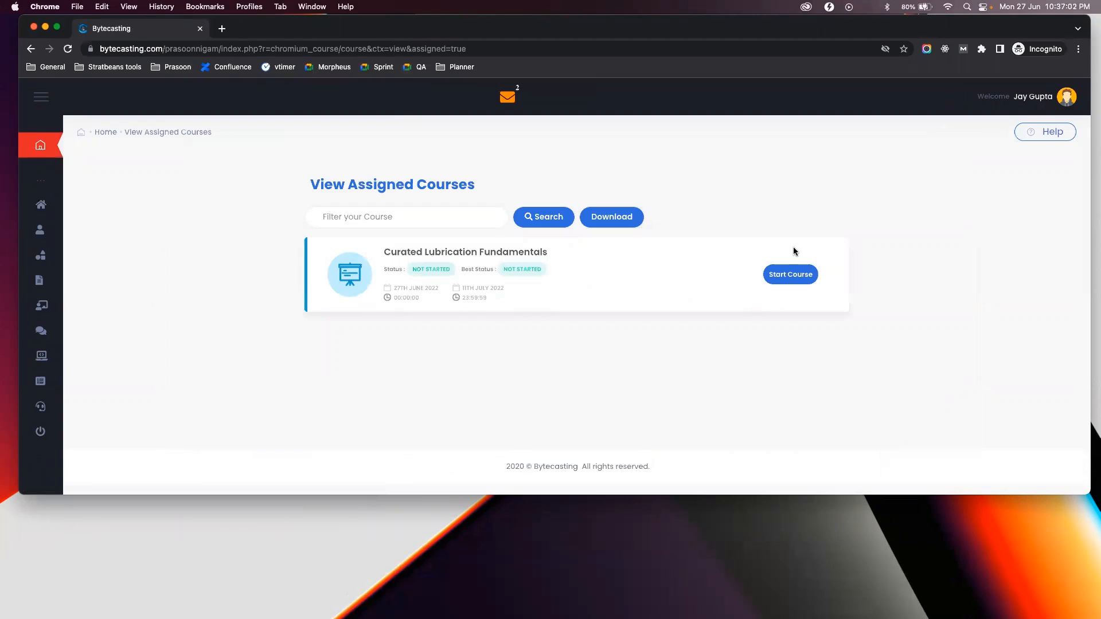
click(790, 275)
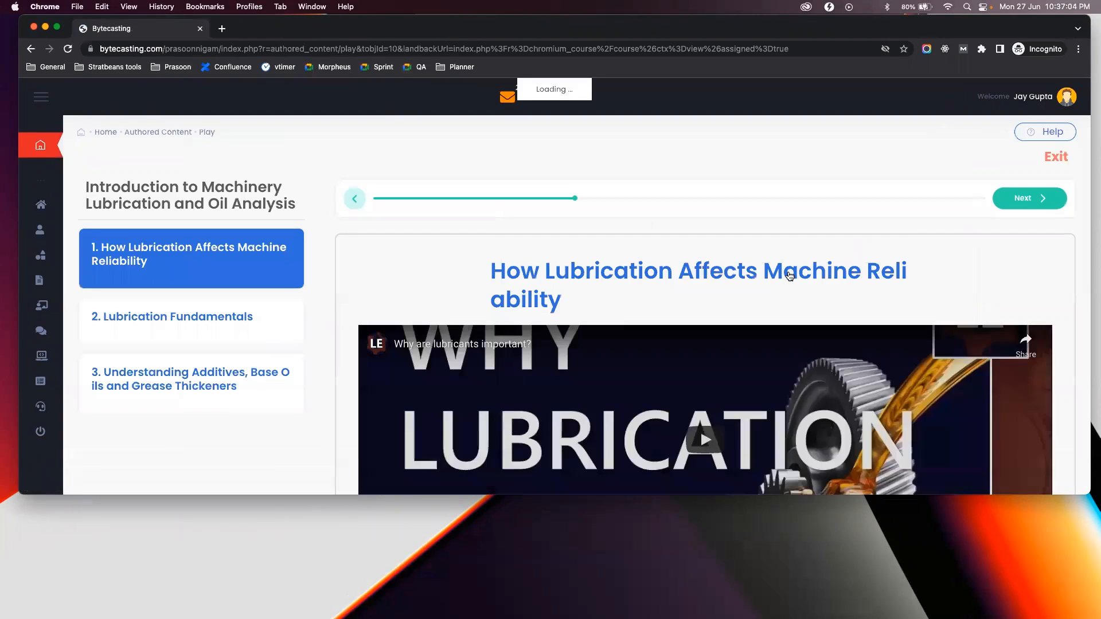
Play the video "Why are lubricants important?" on the first slide and skip ahead to about 5:06
scroll(783, 280, down, 3)
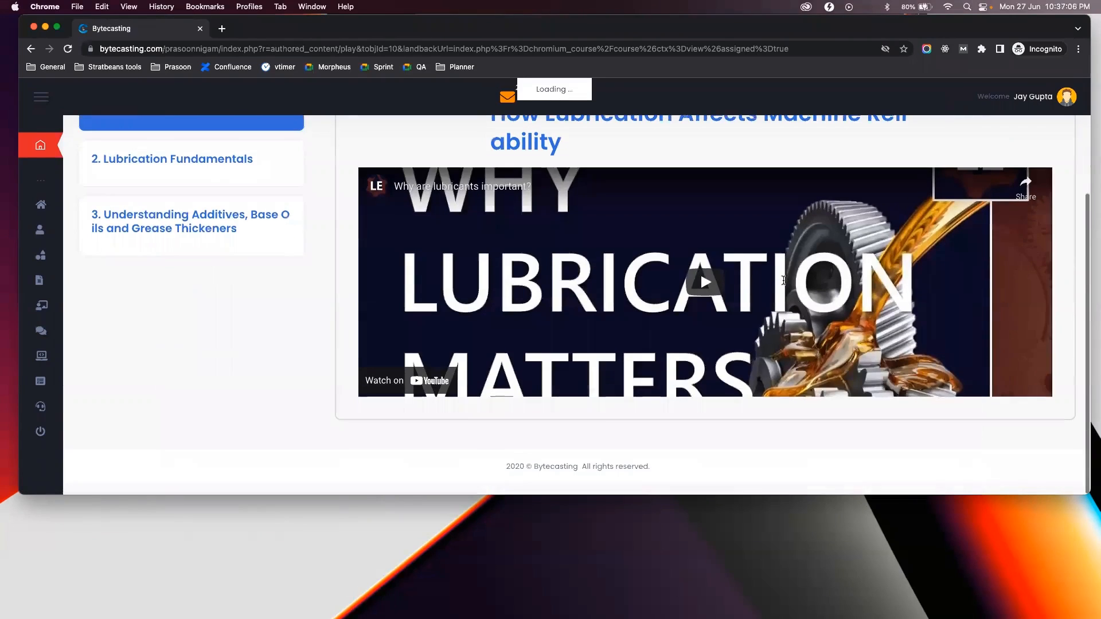
scroll(783, 280, up, 1)
scroll(783, 280, down, 2)
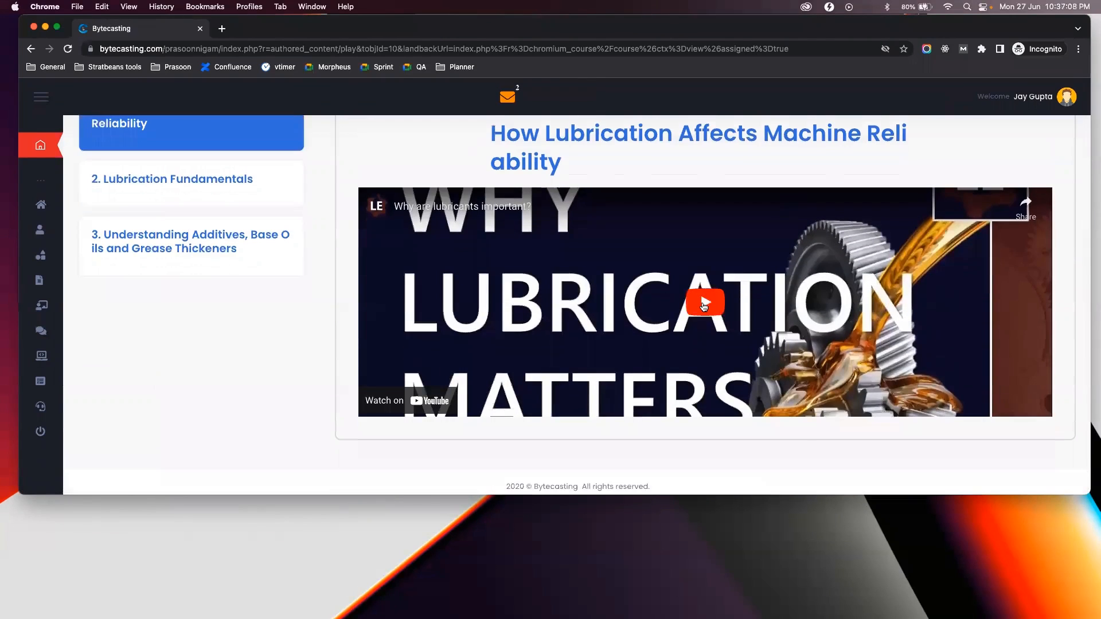
scroll(600, 242, up, 4)
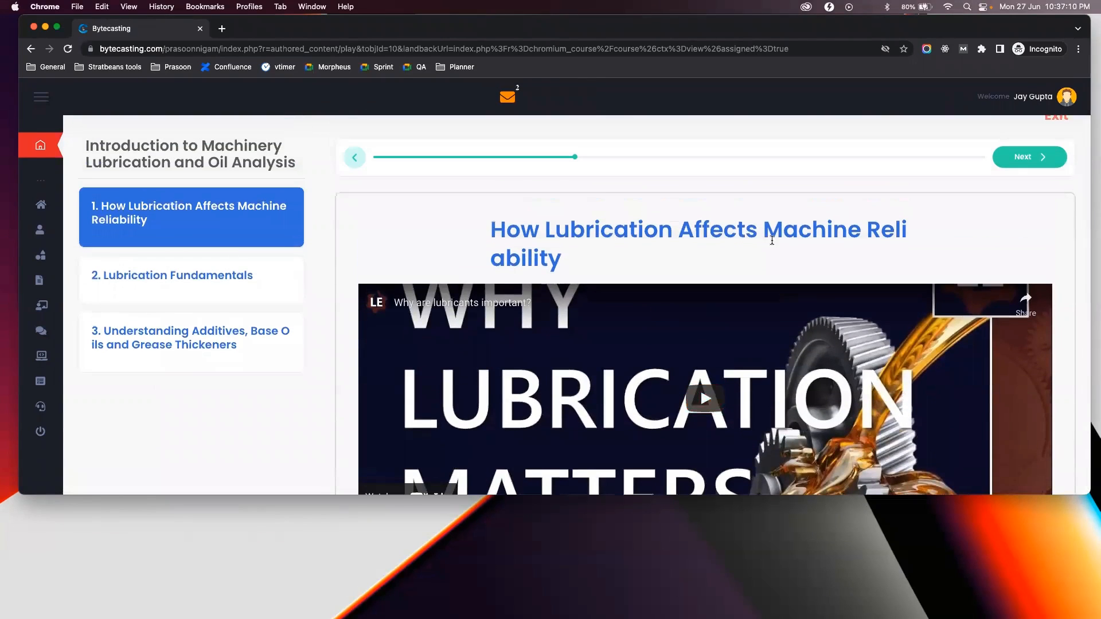
scroll(705, 396, down, 1)
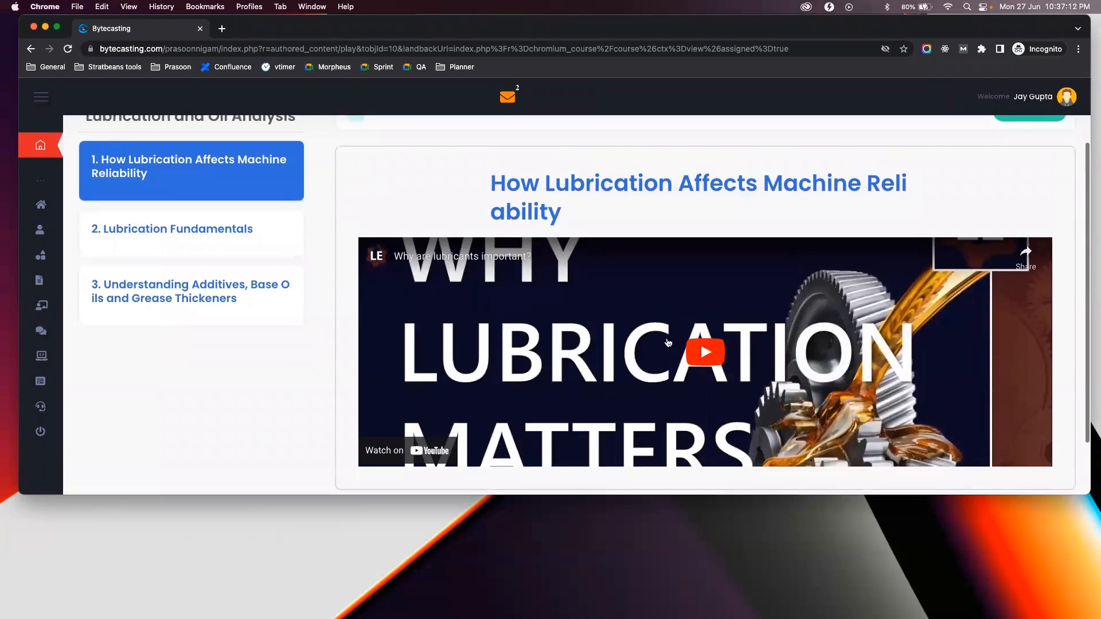
click(706, 357)
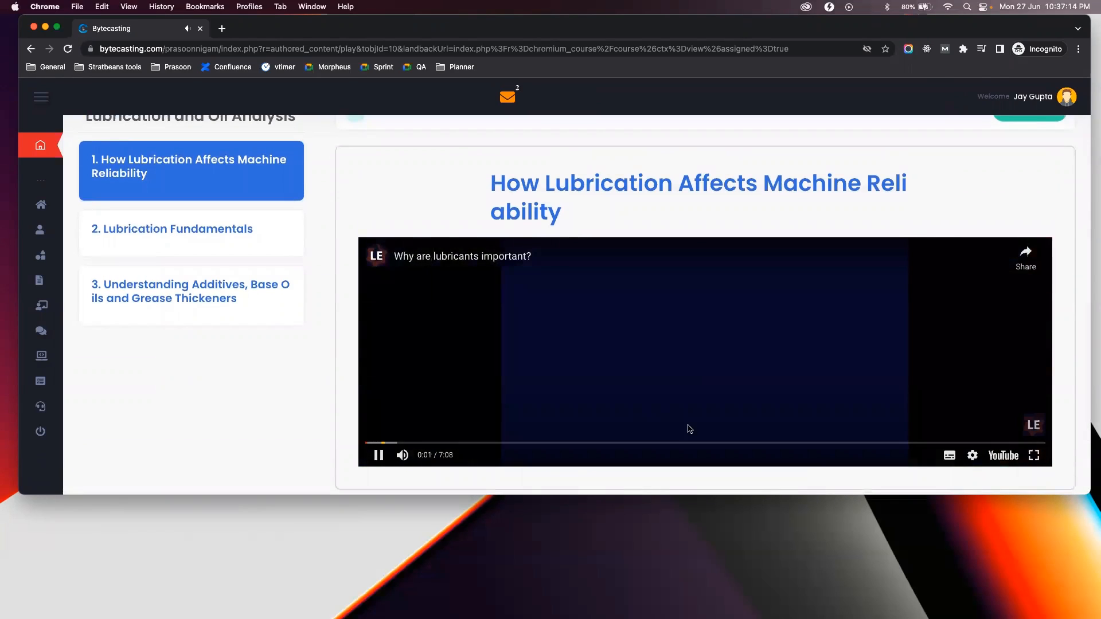
click(694, 443)
click(849, 443)
click(877, 371)
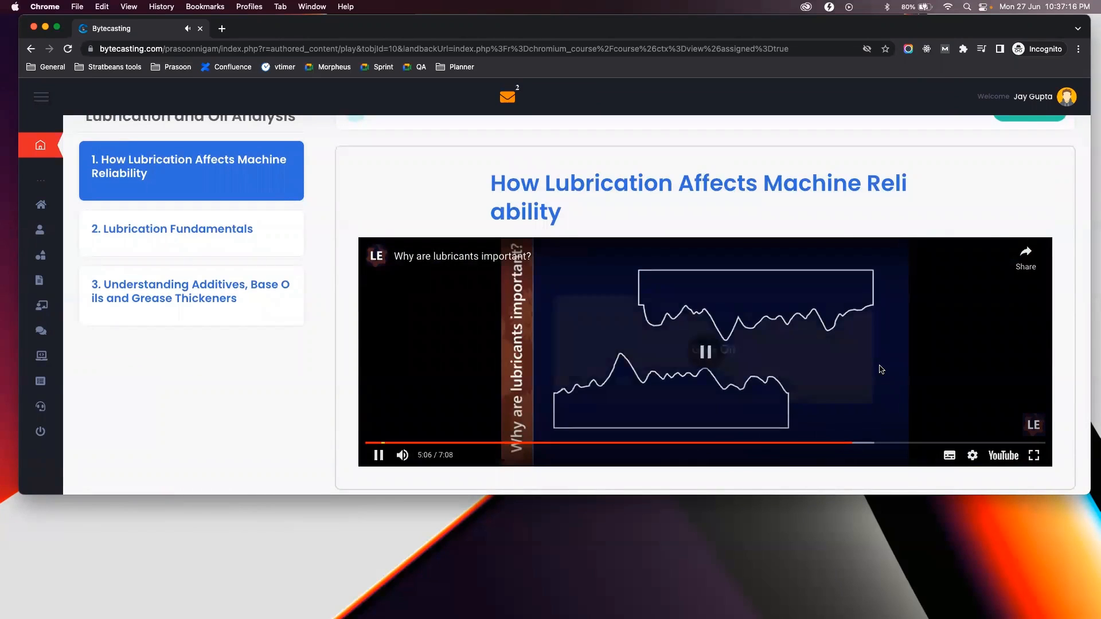
Open the "Lubrication Fundamentals" slide, play its video and skip ahead to about 10:00
click(200, 226)
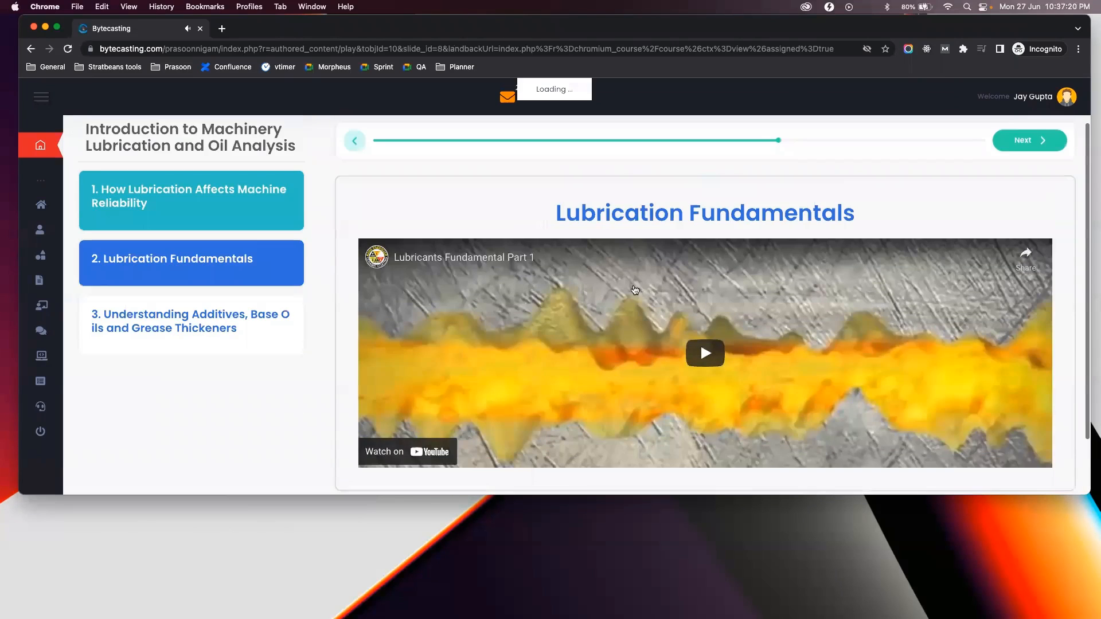
scroll(634, 290, down, 2)
click(697, 292)
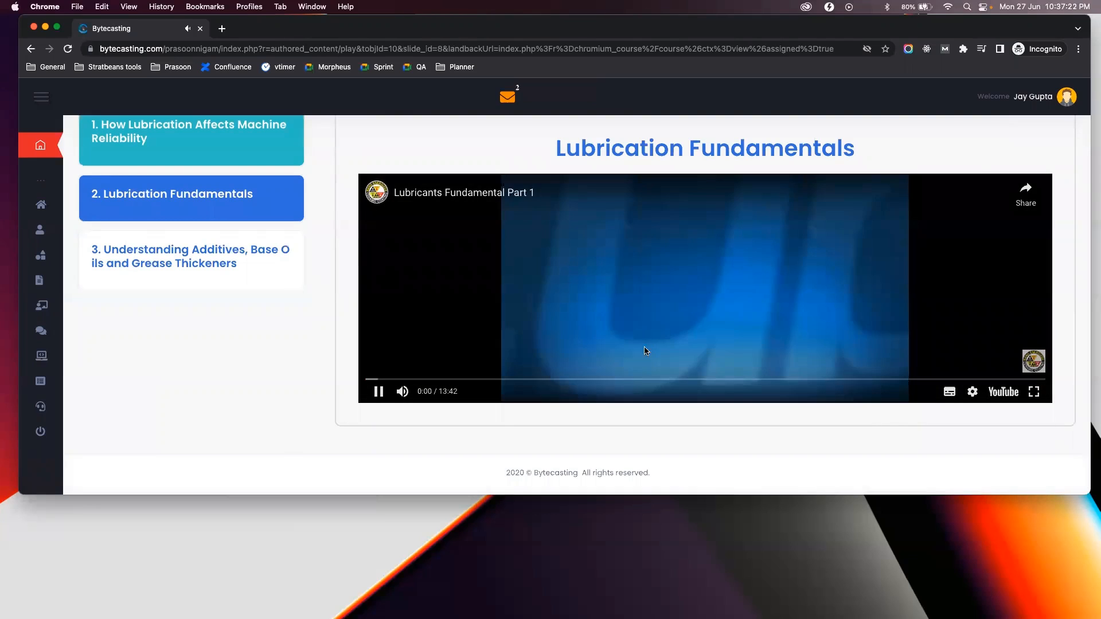
click(618, 379)
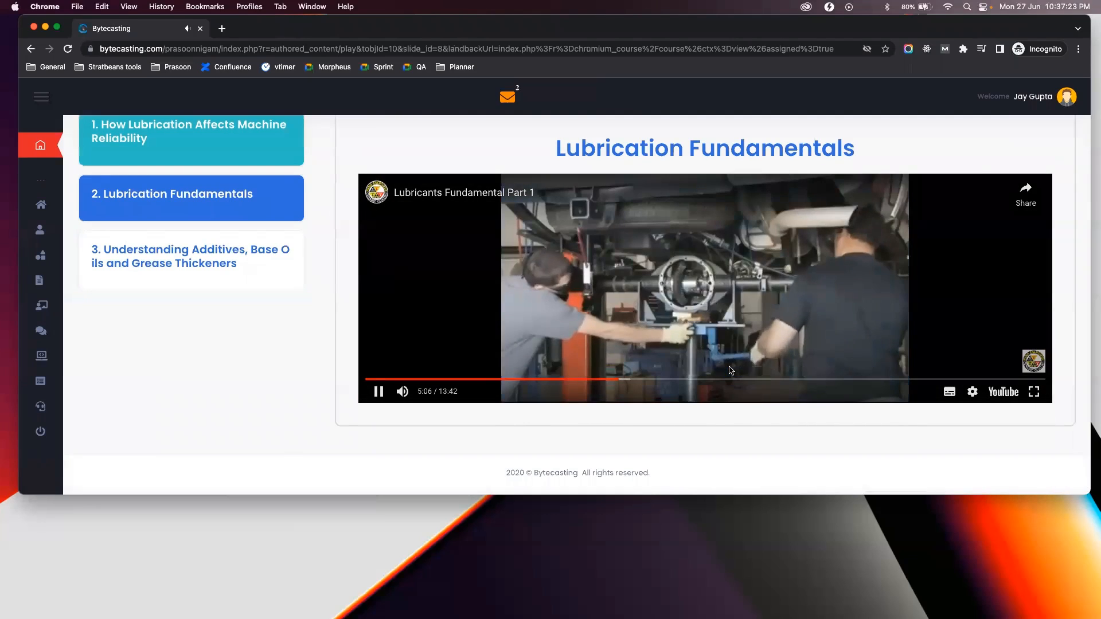
click(861, 381)
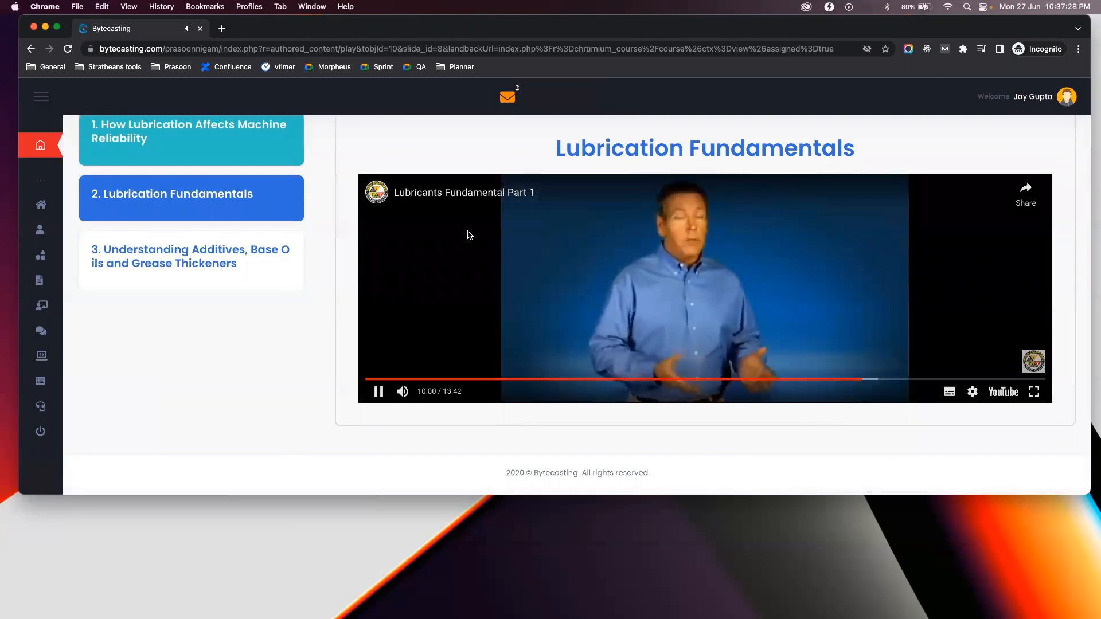
View the "Understanding Additives, Base Oils and Grease Thickeners" slide, finish the course and confirm
click(228, 259)
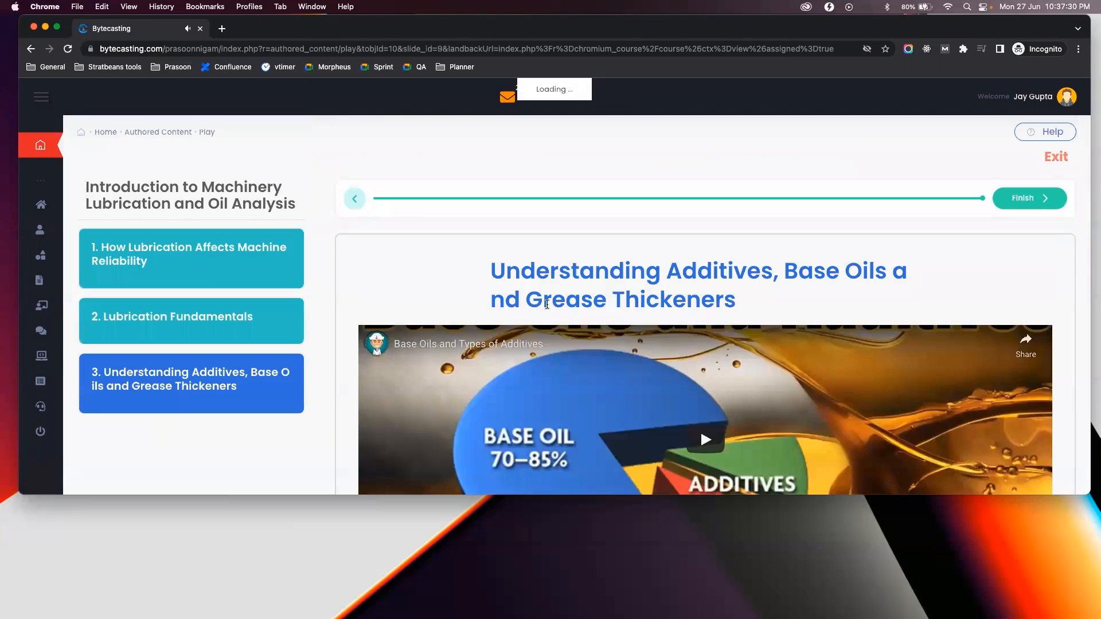
scroll(546, 305, down, 3)
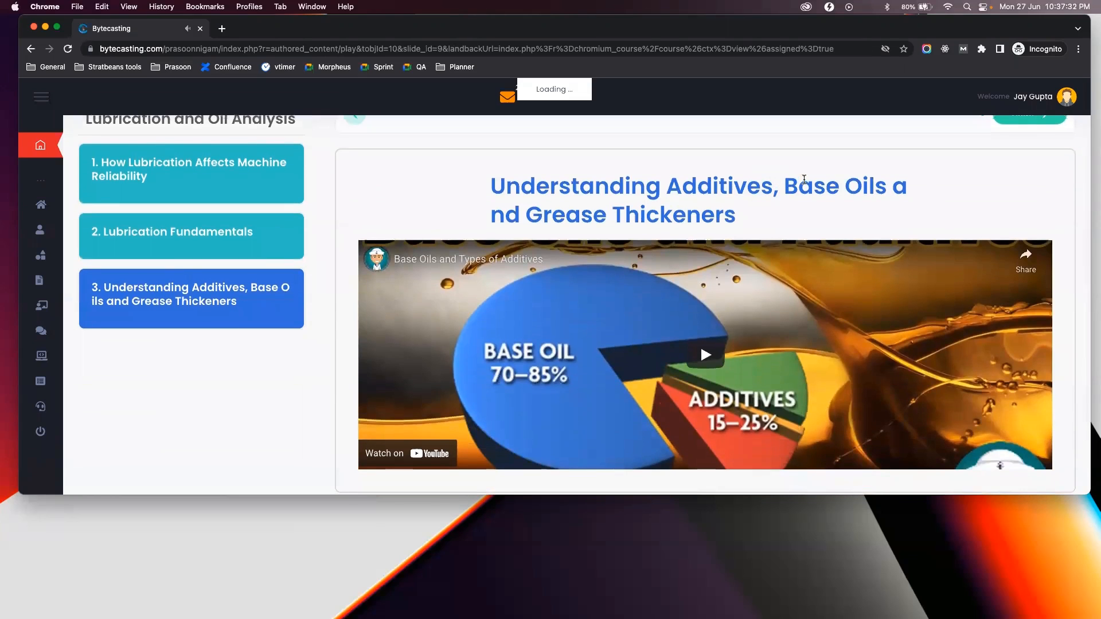
scroll(735, 228, down, 3)
scroll(734, 229, up, 3)
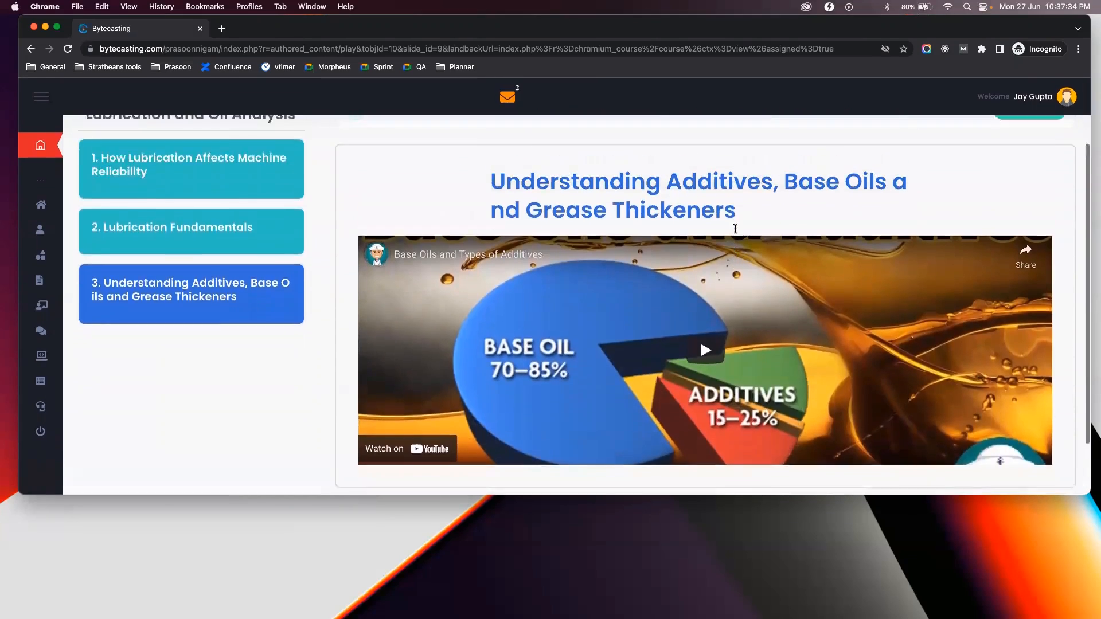
scroll(734, 229, up, 3)
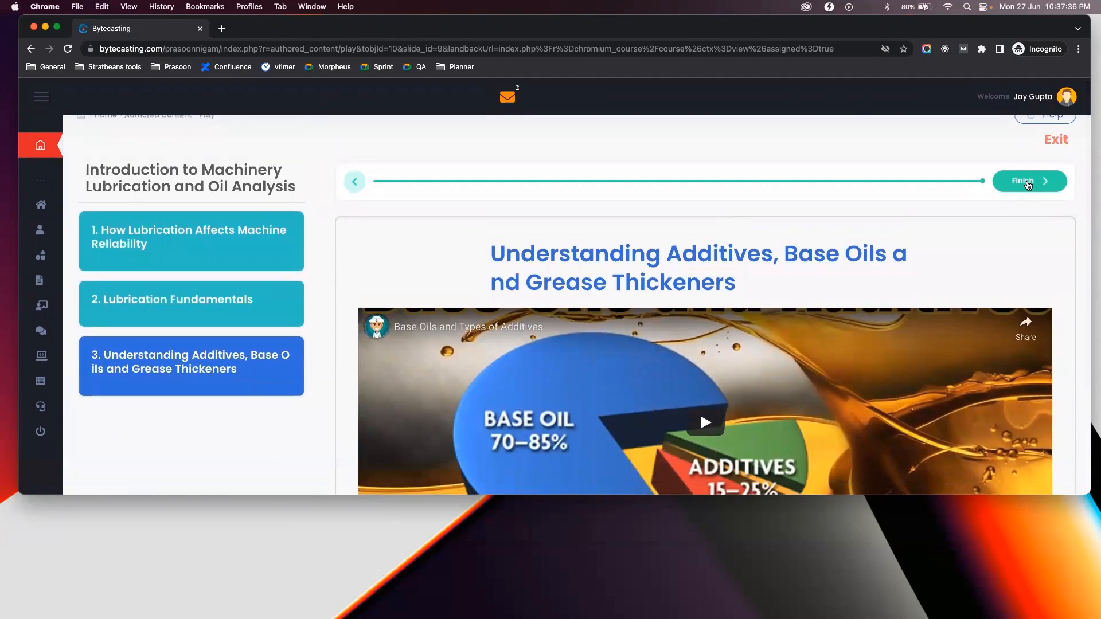
click(1028, 184)
click(663, 303)
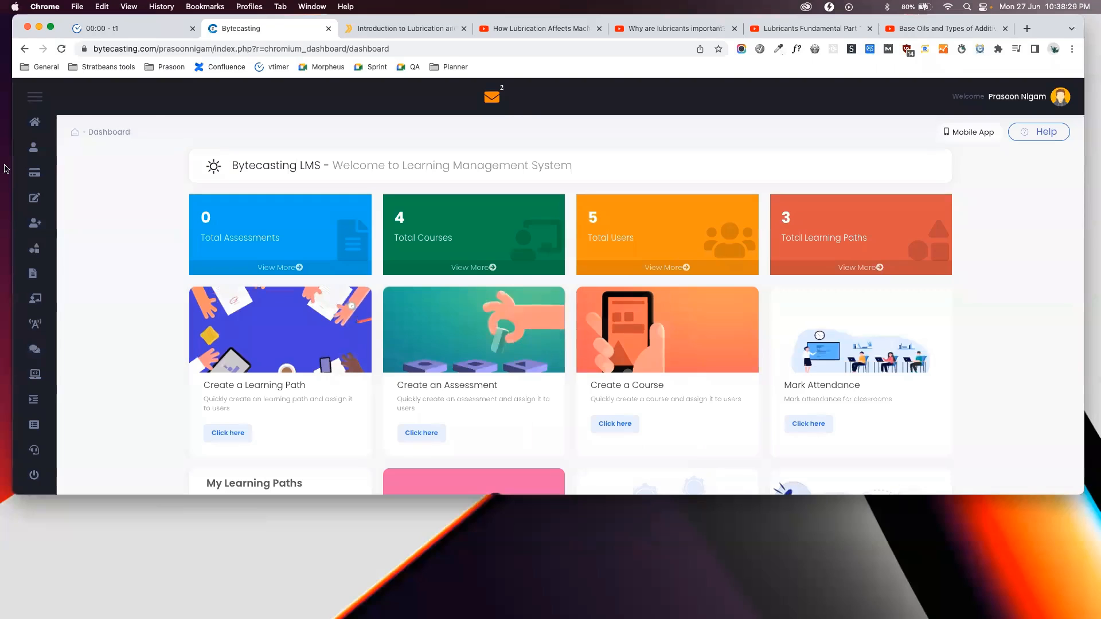
Switch to the administrator's window and open the Course Report
mouse_move(122, 184)
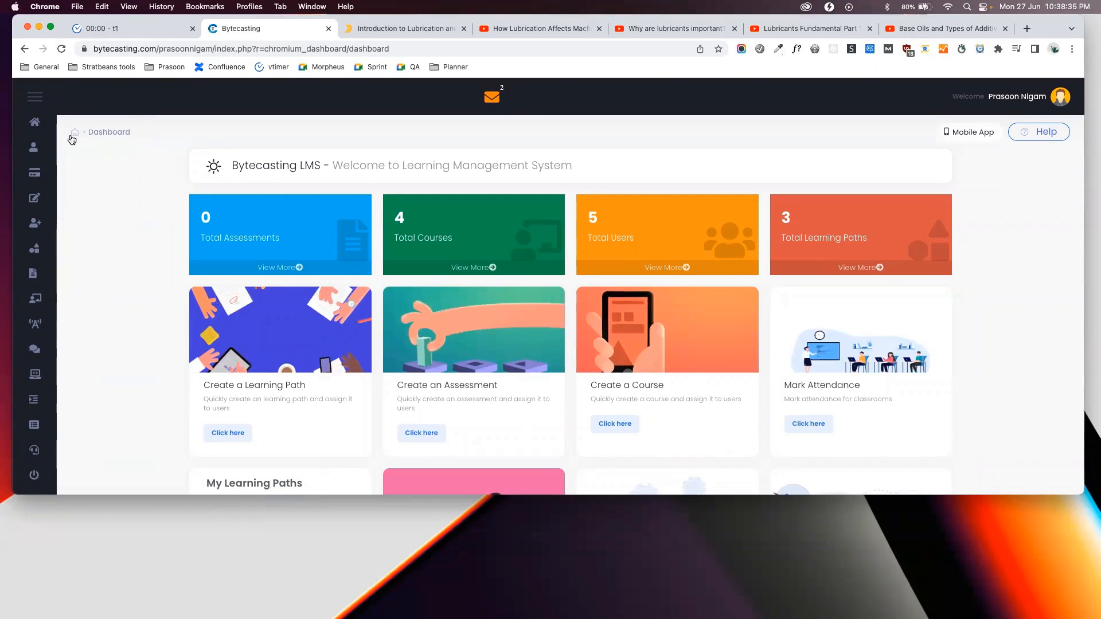
mouse_move(47, 157)
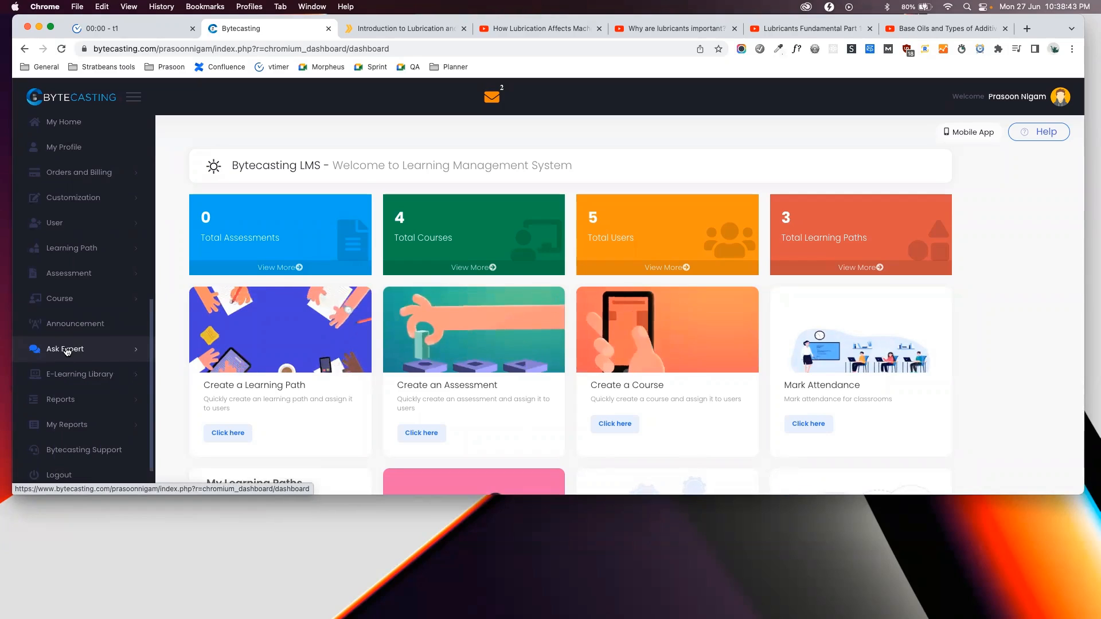
scroll(67, 351, down, 1)
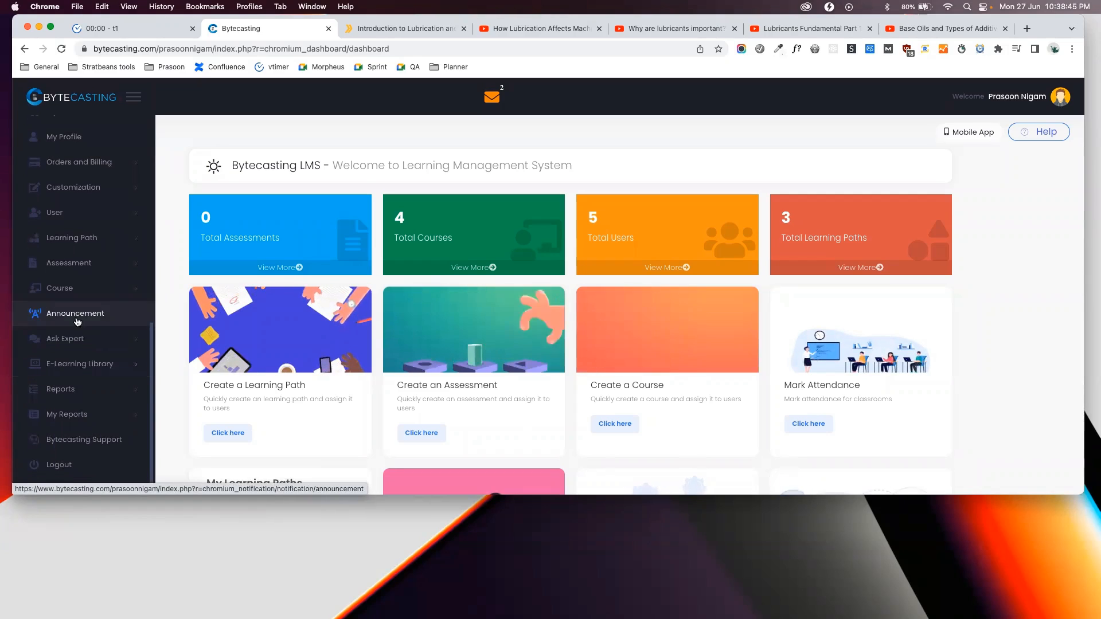
click(77, 290)
click(58, 381)
scroll(514, 374, down, 1)
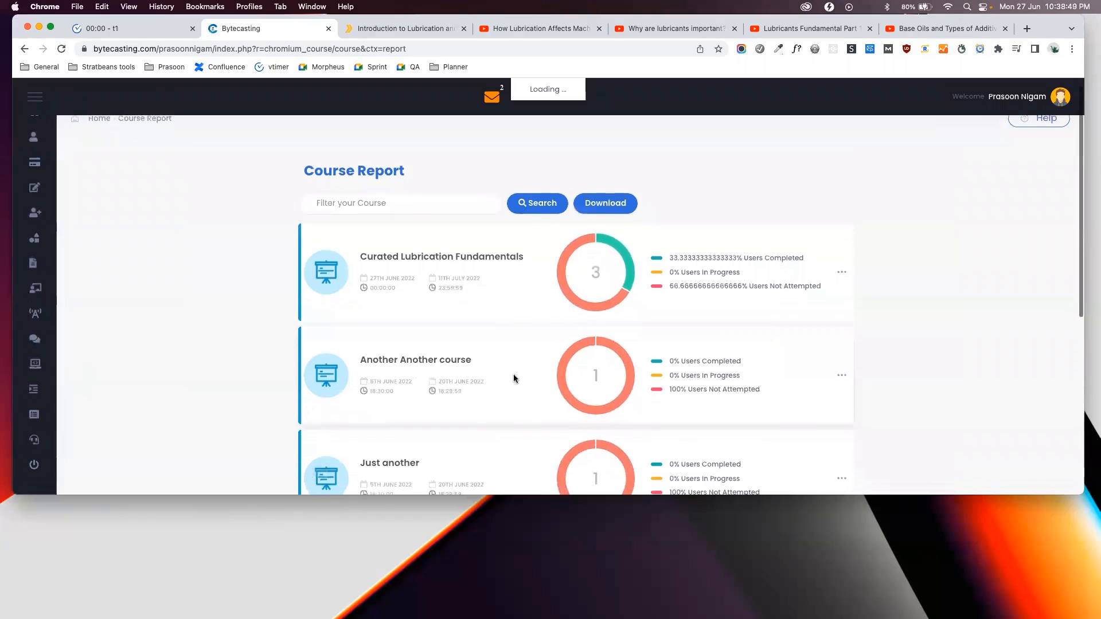
Open the detailed report for "Curated Lubrication Fundamentals" and examine the learner's attempt, highlighting the e-mail address
drag(361, 246, 565, 250)
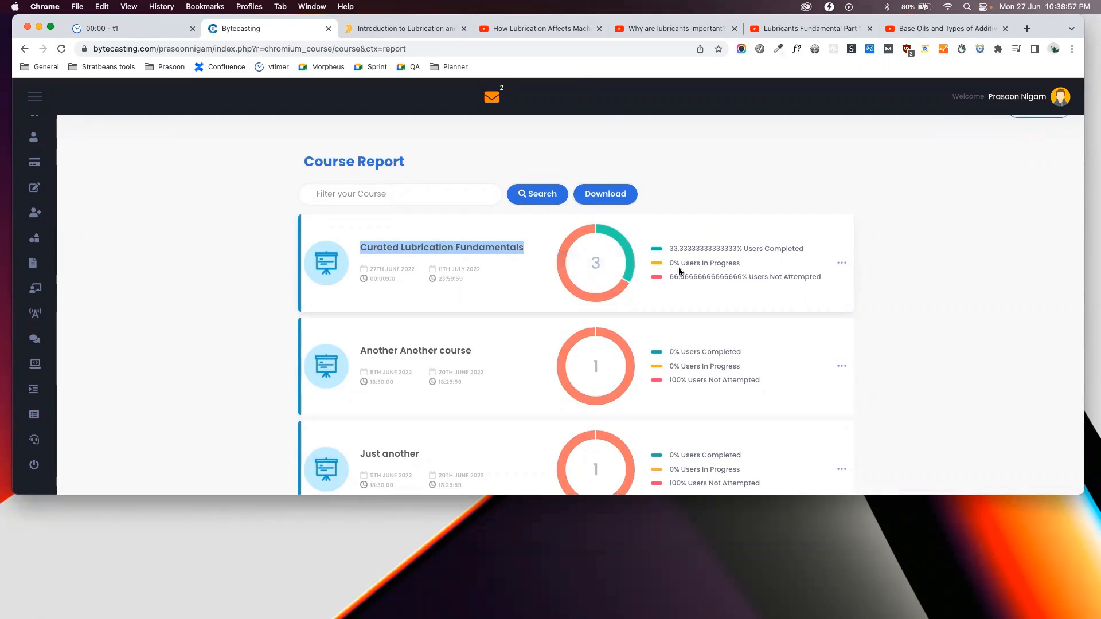
click(841, 263)
click(759, 338)
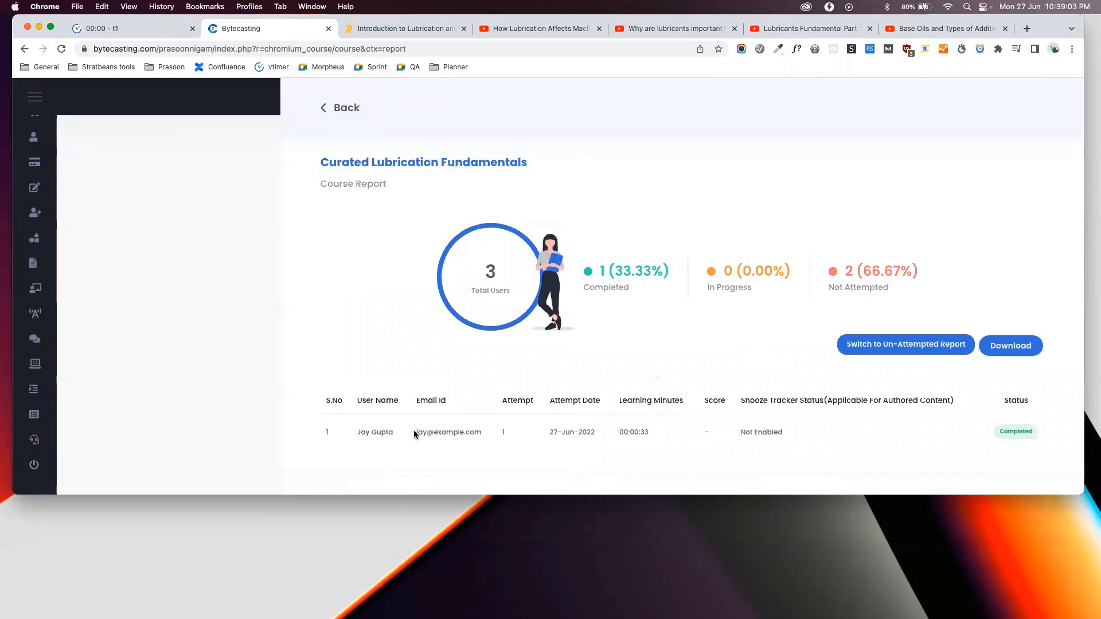
drag(414, 433, 497, 439)
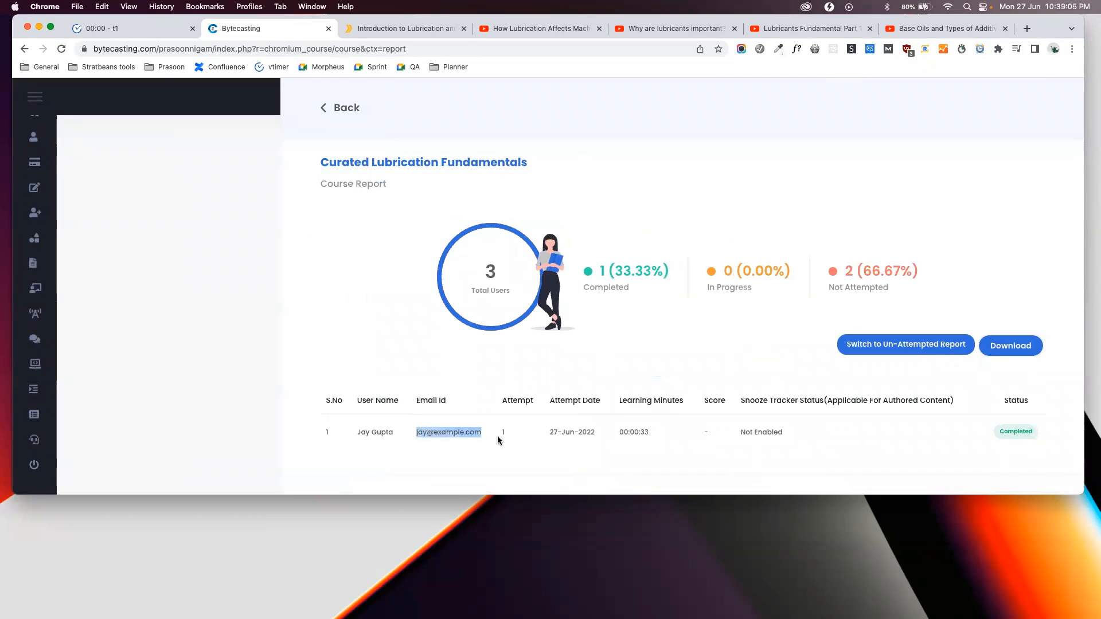